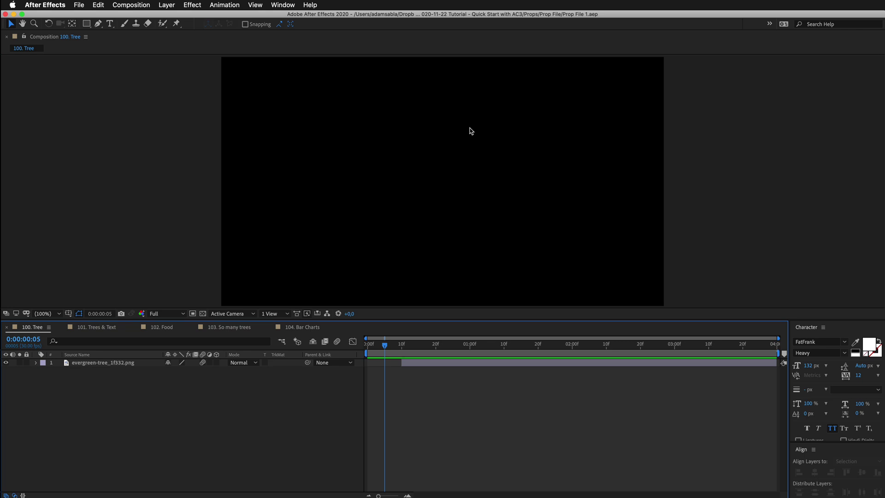
# Step: Open the Animation Composer 3 panel and widen it beside the composition viewer
pyautogui.click(283, 6)
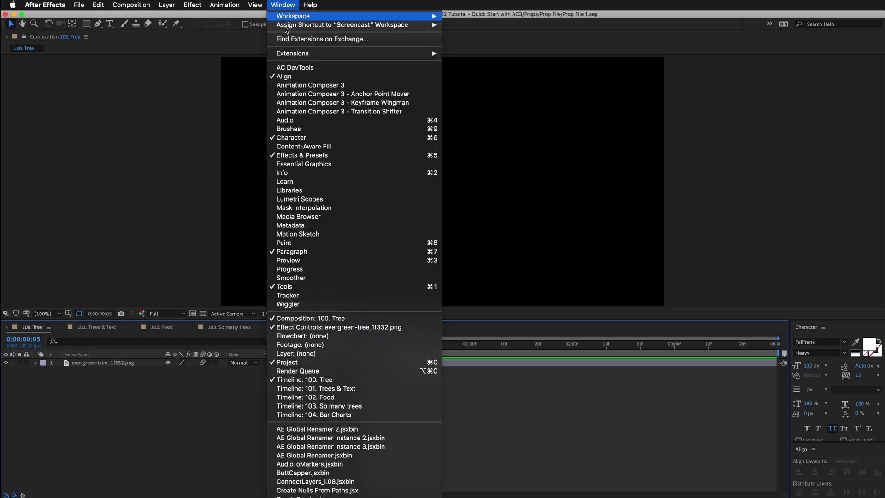
pyautogui.click(337, 86)
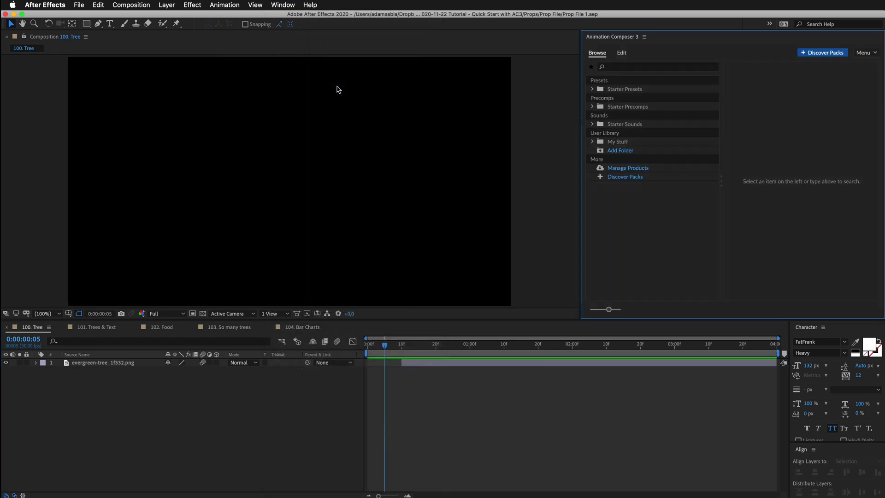
pyautogui.moveTo(579, 102); pyautogui.dragTo(477, 110)
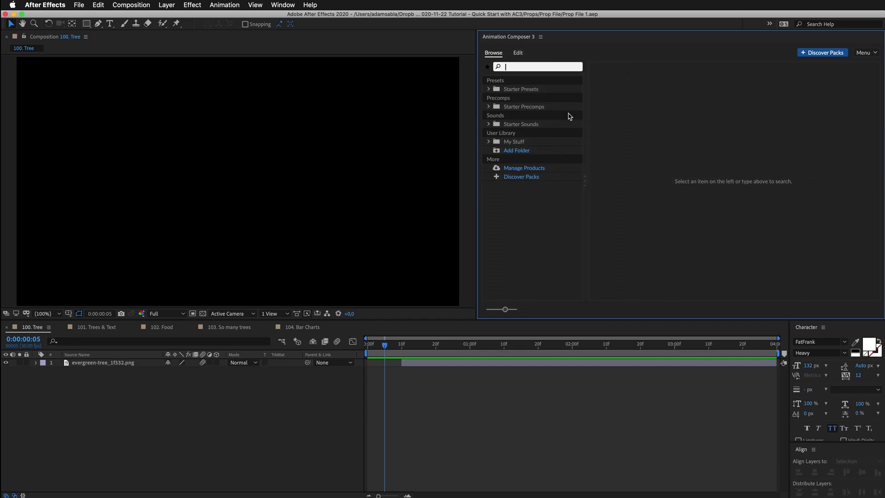
# Step: Expand the Starter Presets folder and browse its Transitions - 2D Layer presets
pyautogui.click(523, 92)
pyautogui.doubleClick(509, 92)
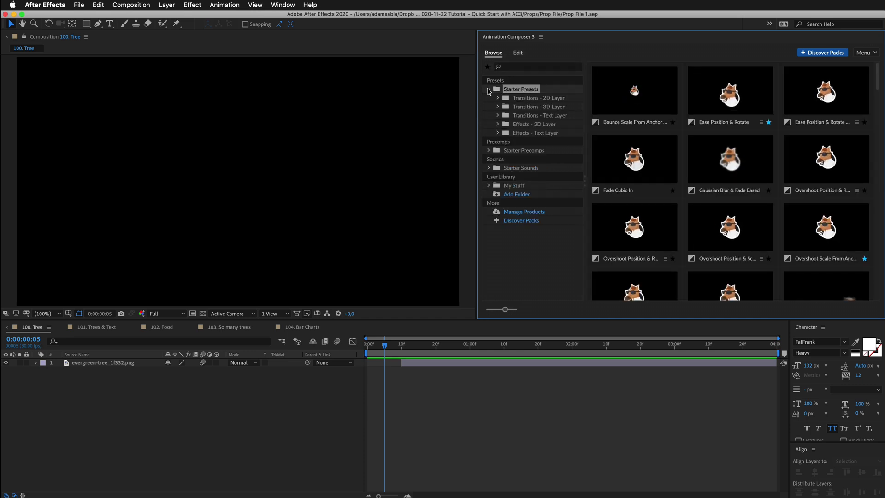
pyautogui.click(515, 99)
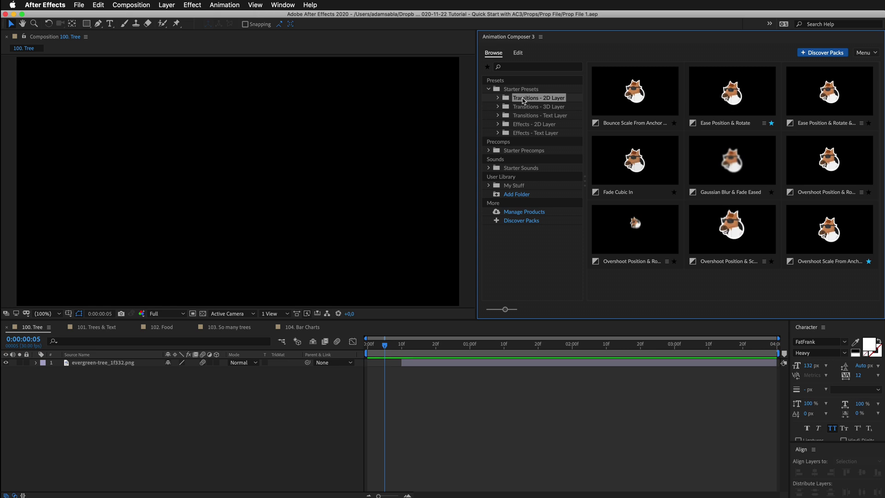
pyautogui.click(516, 101)
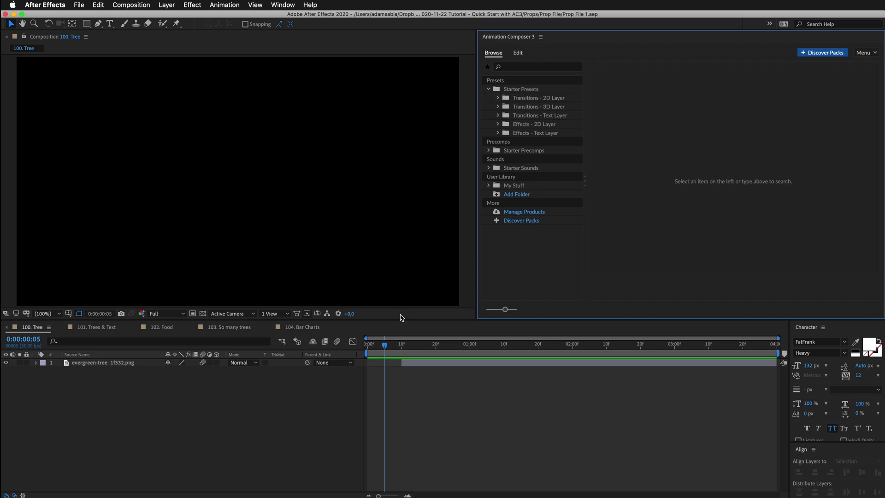
# Step: Apply the Ease Position & Rotate preset's Top variant to the evergreen tree layer as an In transition
pyautogui.moveTo(380, 345); pyautogui.dragTo(439, 349)
pyautogui.click(432, 365)
pyautogui.click(433, 365)
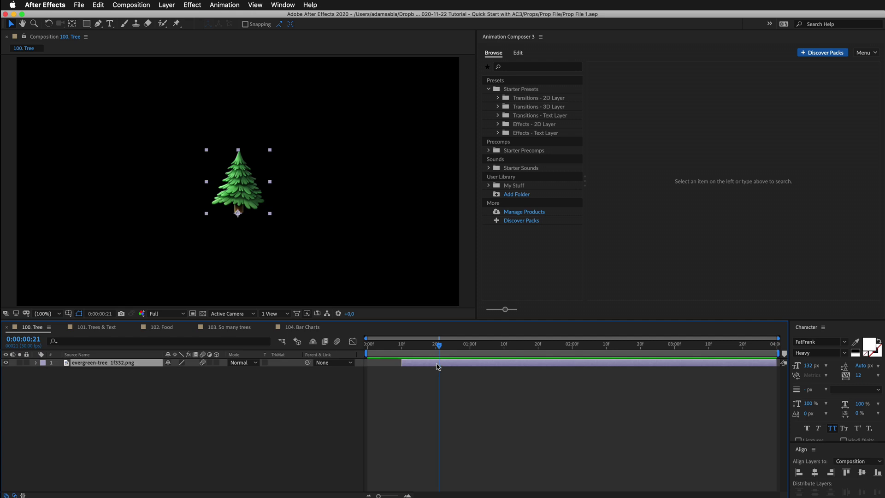
pyautogui.click(524, 99)
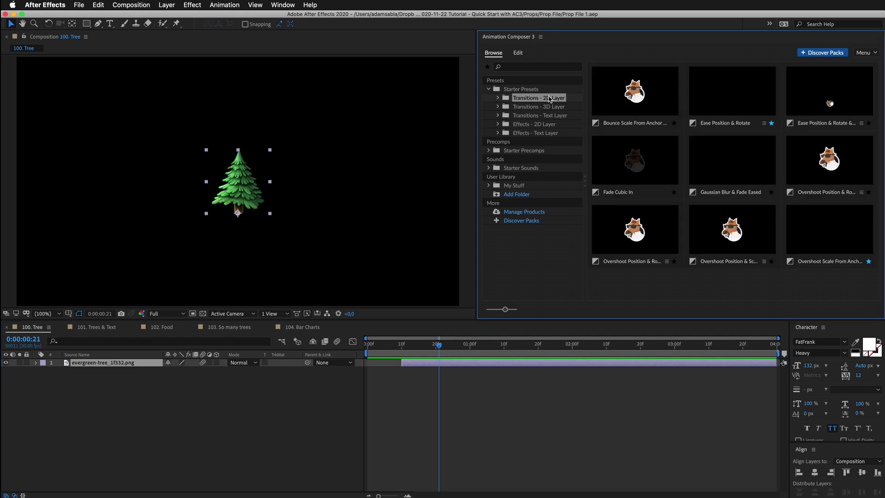
pyautogui.click(744, 97)
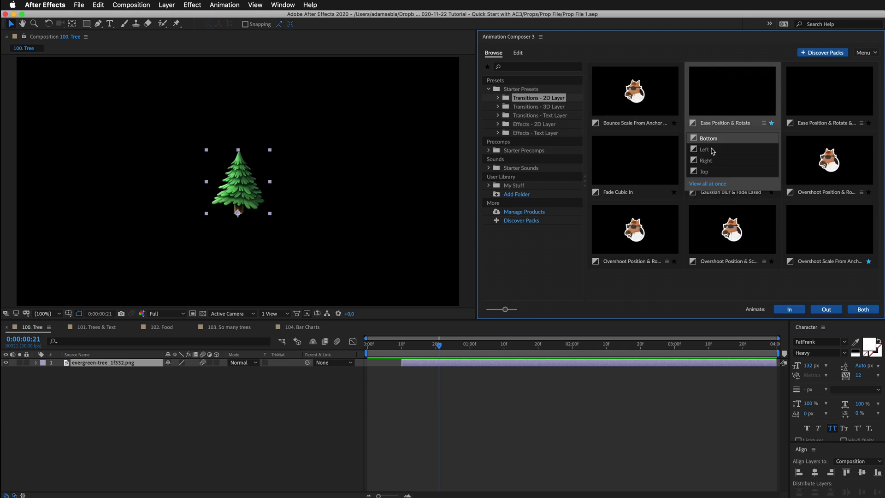
pyautogui.click(705, 172)
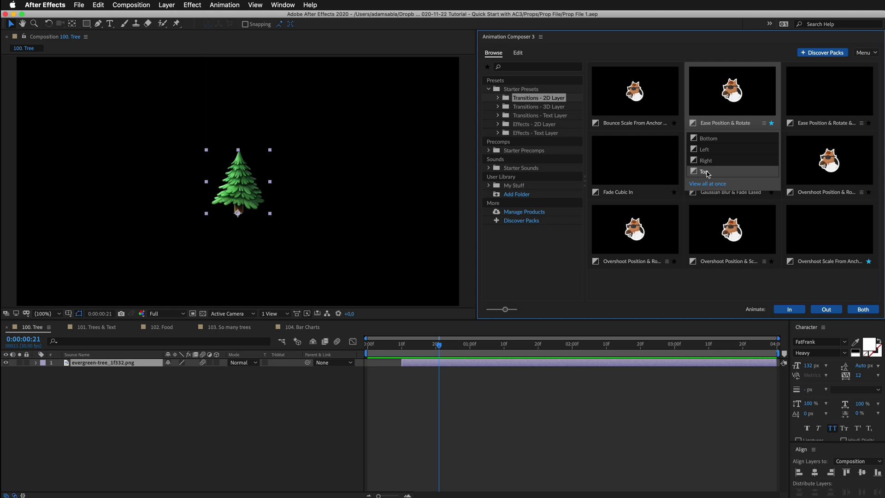
pyautogui.click(793, 312)
# Step: Preview the tree's In transition starting from frame 10
pyautogui.moveTo(446, 346); pyautogui.dragTo(402, 349)
pyautogui.press('space')
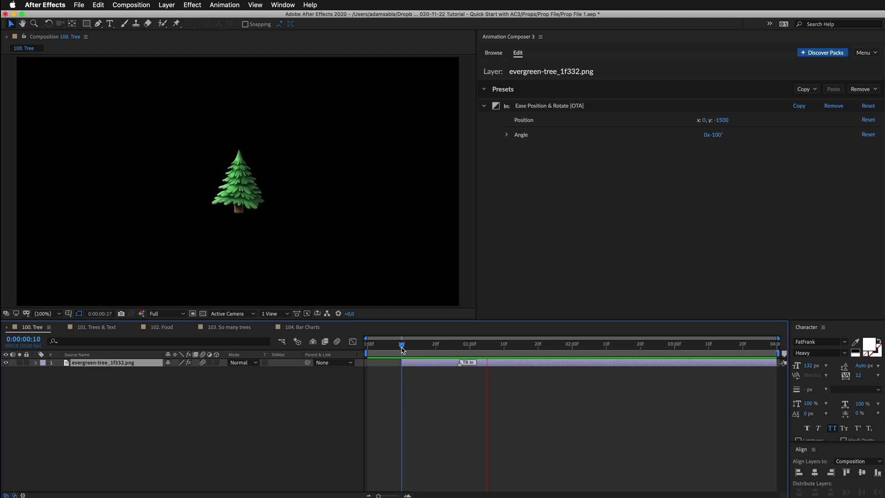
pyautogui.press('space')
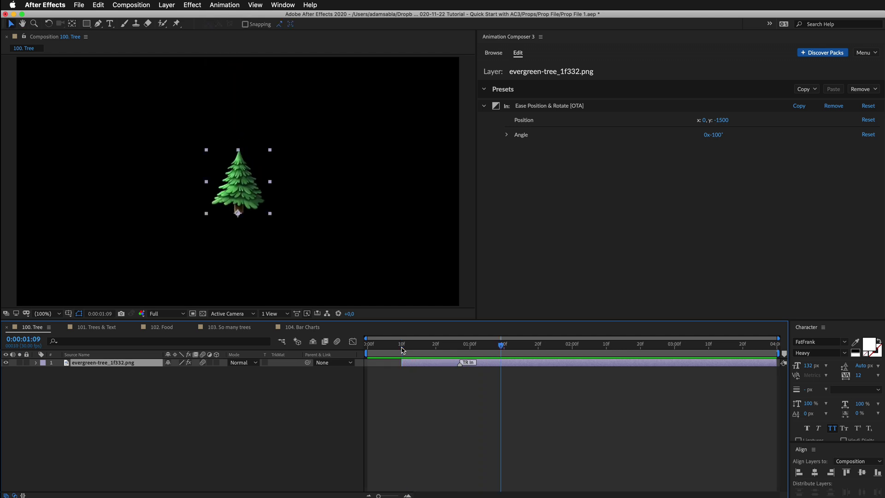
# Step: Try slowing the tree's entrance by moving its TR In marker to shortly before 2 seconds, preview it, and undo the marker move
pyautogui.click(402, 349)
pyautogui.moveTo(402, 349); pyautogui.dragTo(459, 364)
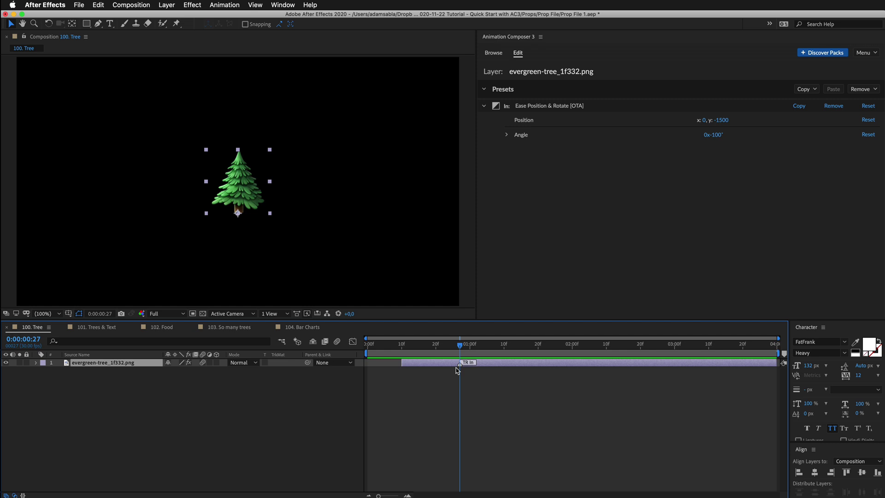
pyautogui.moveTo(459, 364); pyautogui.dragTo(548, 363)
pyautogui.moveTo(460, 345); pyautogui.dragTo(407, 357)
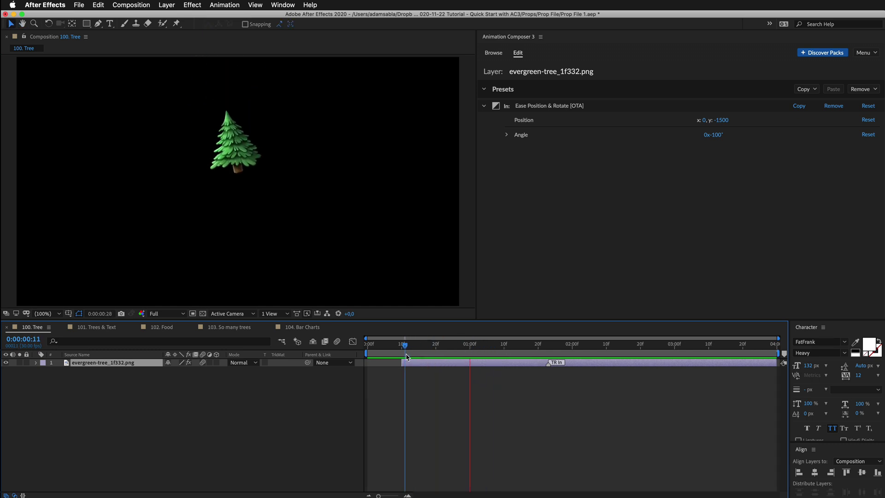
pyautogui.press('space')
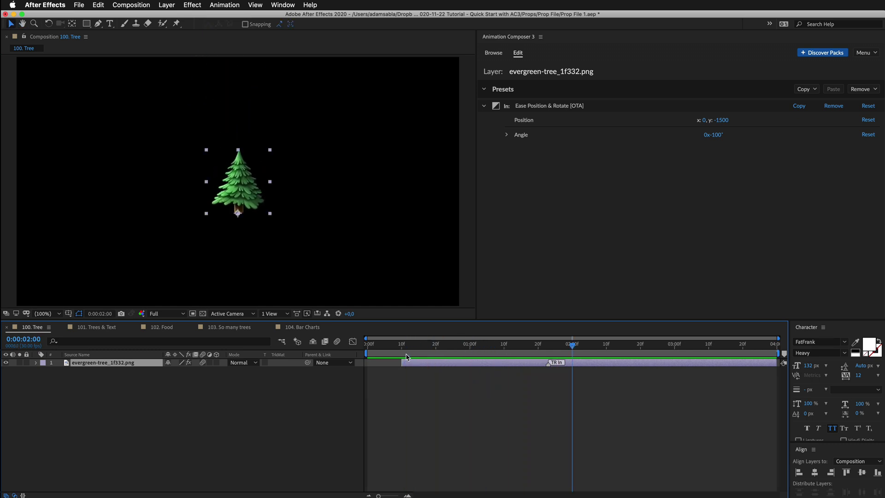
pyautogui.press('j')
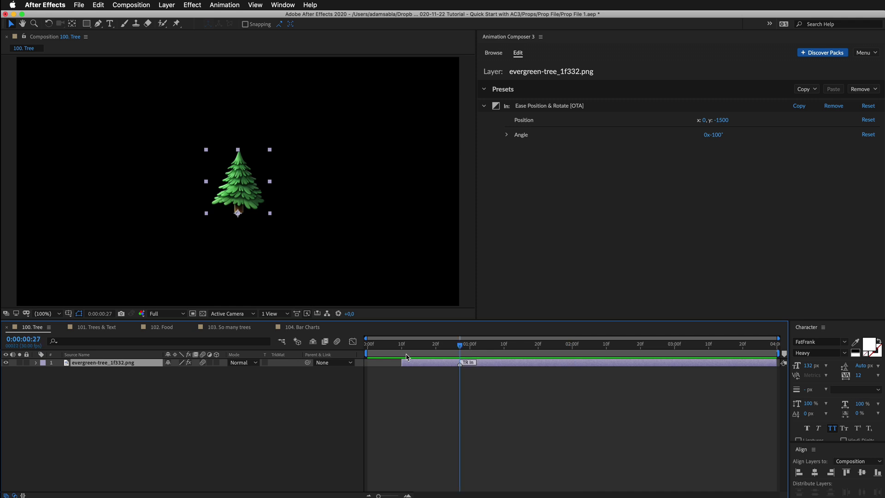
# Step: Set the y Position of the tree's In transition to 200 while viewing frame 12
pyautogui.moveTo(462, 346); pyautogui.dragTo(409, 351)
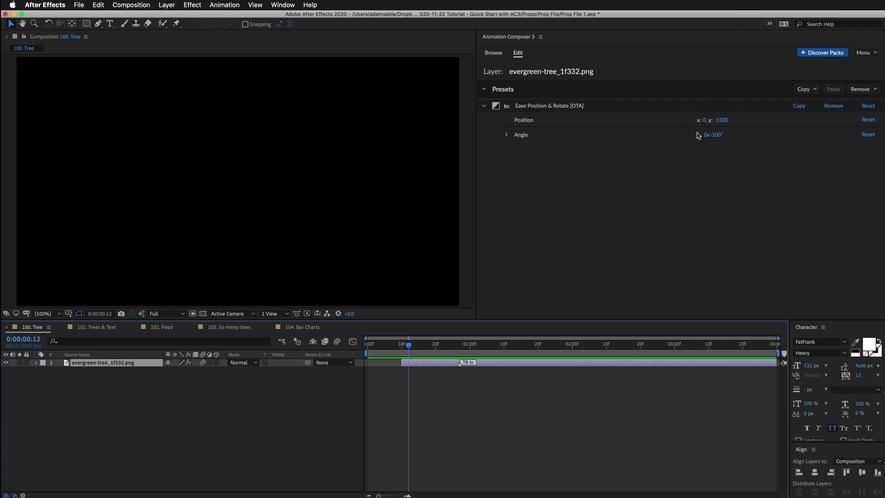
pyautogui.click(721, 121)
pyautogui.write('2')
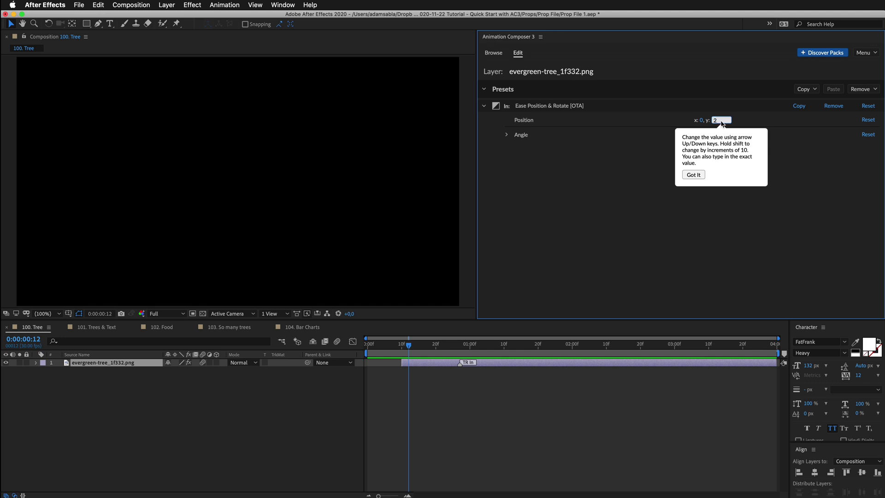
pyautogui.write('00')
pyautogui.press('Return')
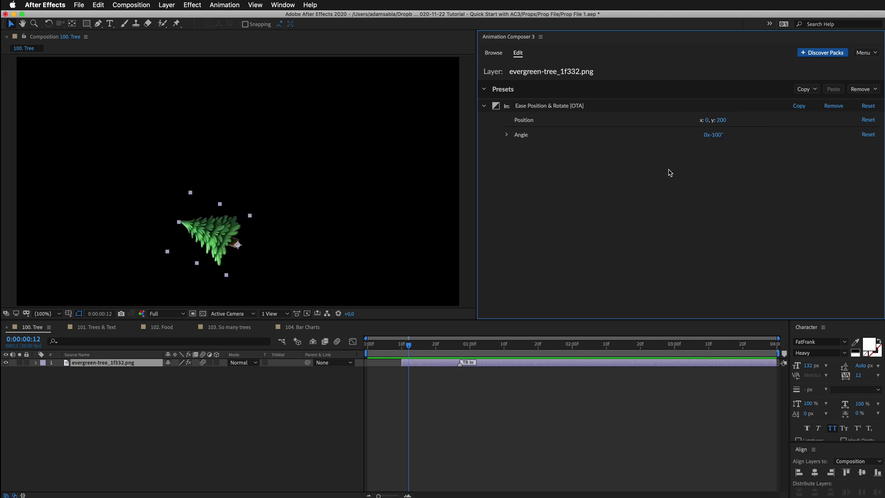
# Step: Set the transition's x Position to -175 and its Angle to -116°, and preview the animation from frame 10
pyautogui.moveTo(409, 349); pyautogui.dragTo(402, 349)
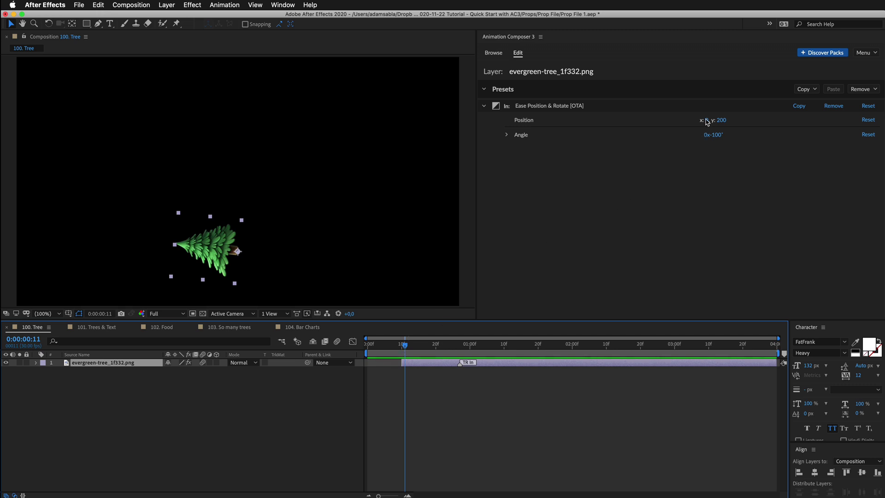
pyautogui.moveTo(707, 123); pyautogui.dragTo(542, 134)
pyautogui.moveTo(718, 139); pyautogui.dragTo(711, 140)
pyautogui.moveTo(406, 346); pyautogui.dragTo(402, 349)
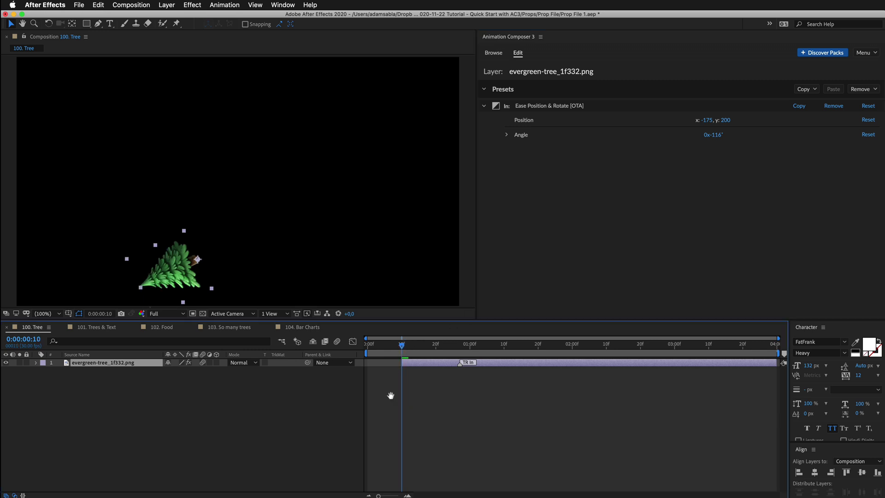
pyautogui.press('space')
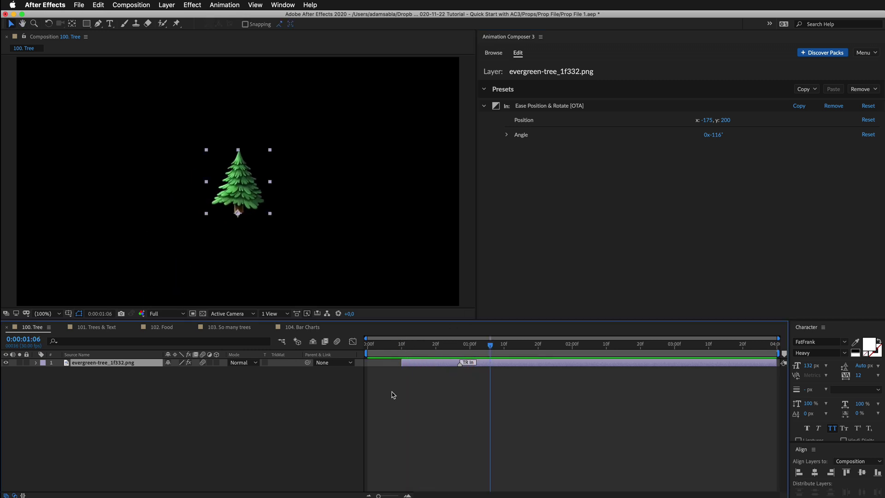
# Step: Set the transition's y Position to 548 so the tree starts below the frame, and play the result from the beginning
pyautogui.moveTo(434, 352); pyautogui.dragTo(403, 352)
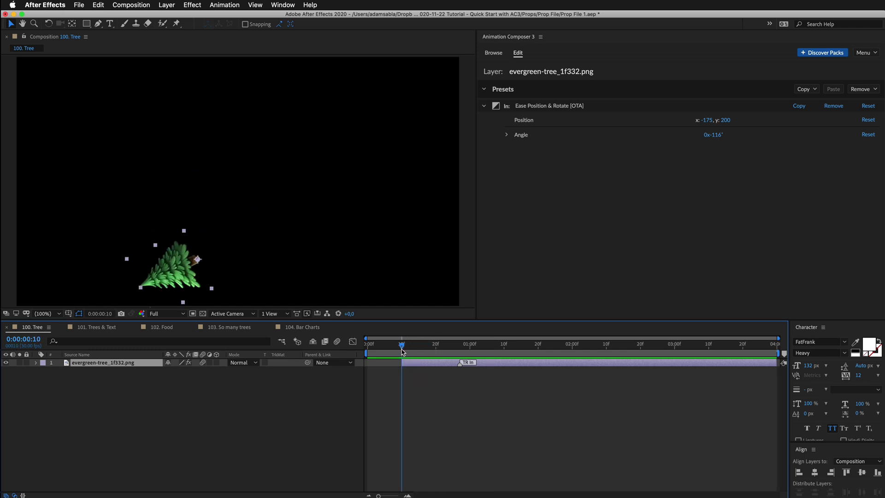
pyautogui.moveTo(722, 125); pyautogui.dragTo(829, 119)
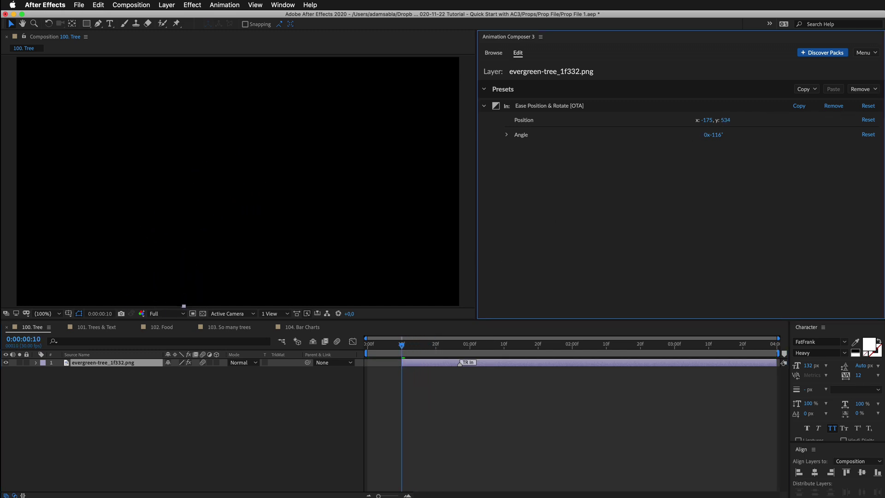
pyautogui.press('space')
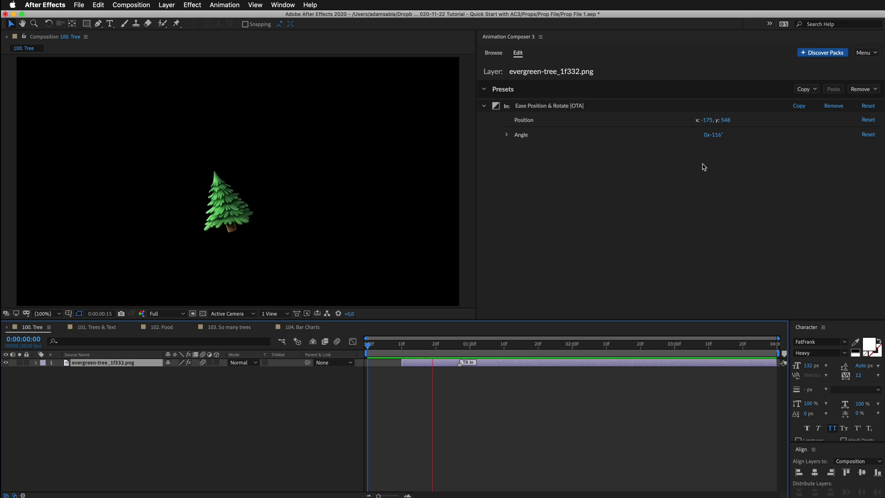
pyautogui.press('space')
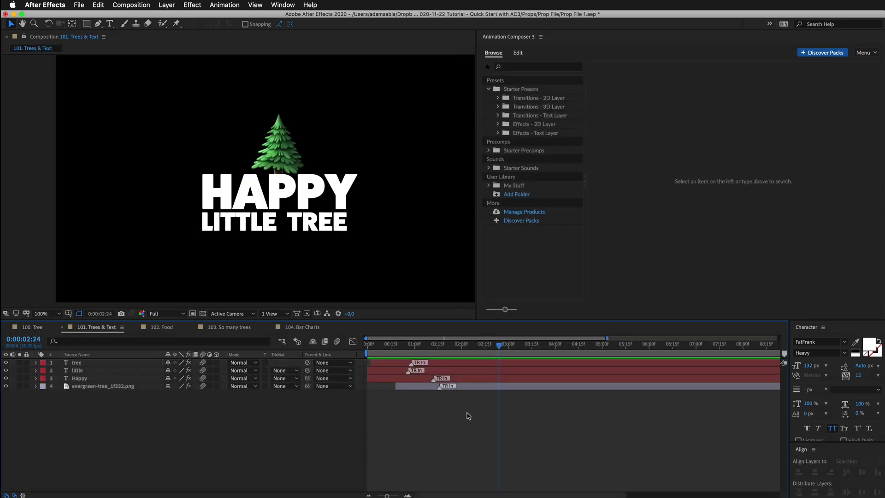
# Step: Play the 101. Trees & Text composition to review its text and tree animation
pyautogui.press('space')
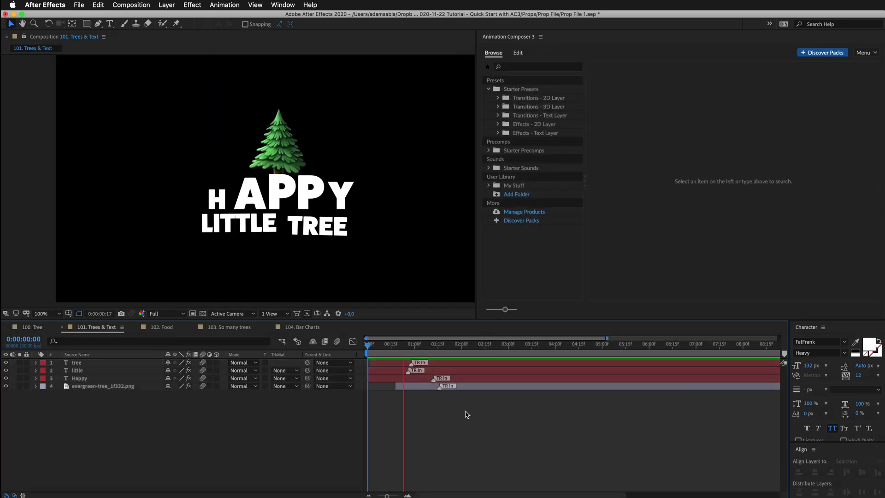
pyautogui.press('h')
pyautogui.press('space')
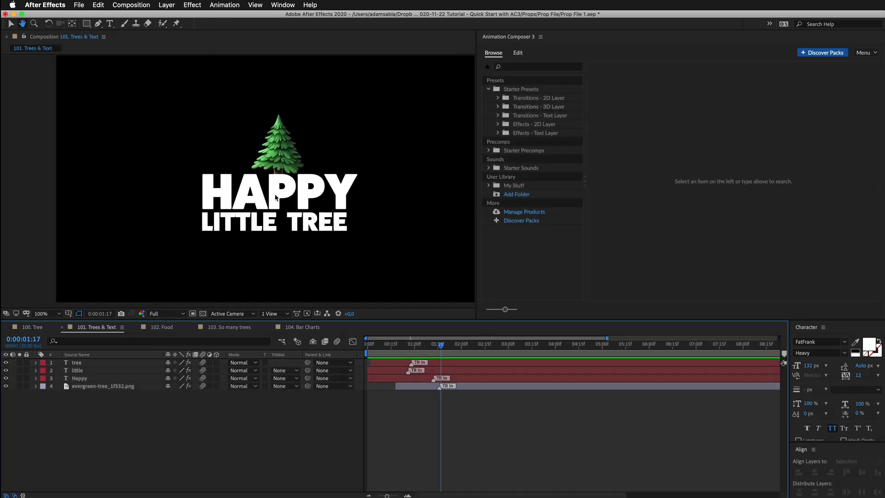
# Step: Remove all presets from the three text layers and the evergreen tree layer in the 101. Trees & Text composition
pyautogui.click(457, 389)
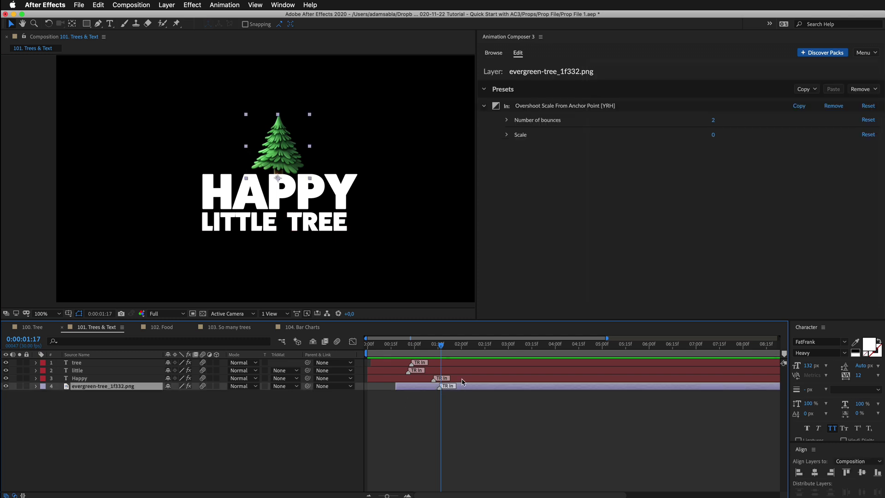
pyautogui.keyDown('shift'); pyautogui.click(462, 366); pyautogui.keyUp('shift')
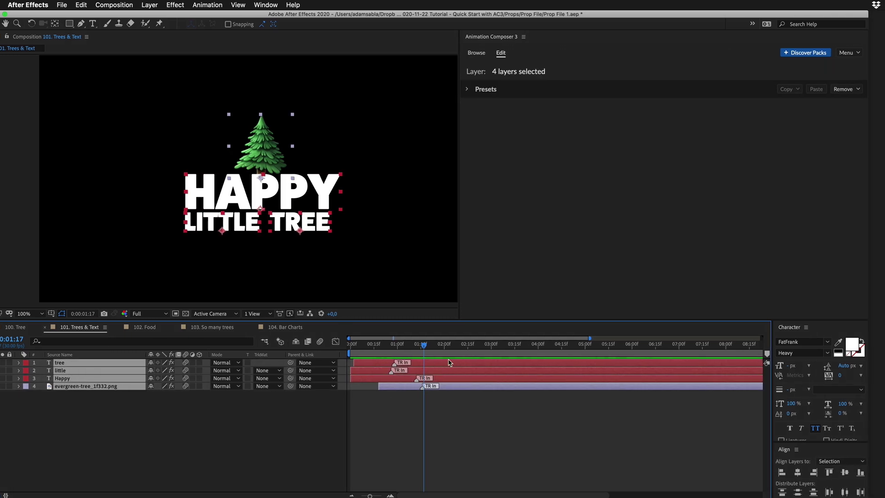
pyautogui.click(860, 89)
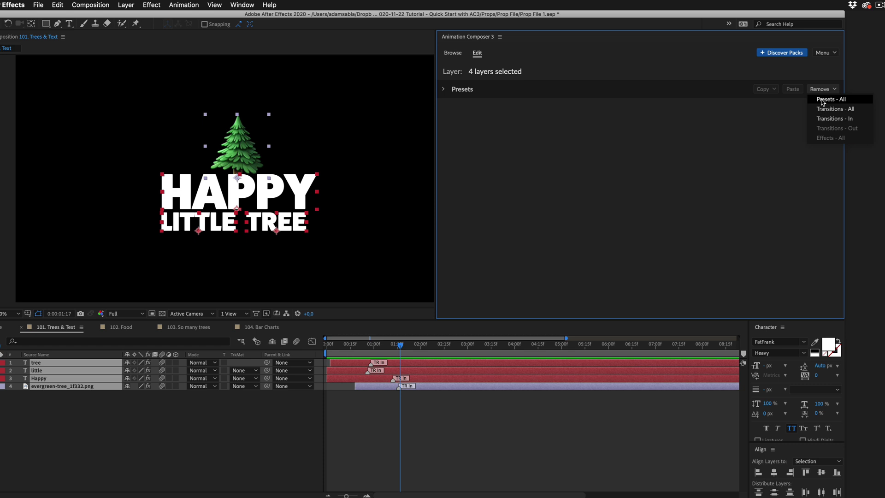
pyautogui.click(822, 99)
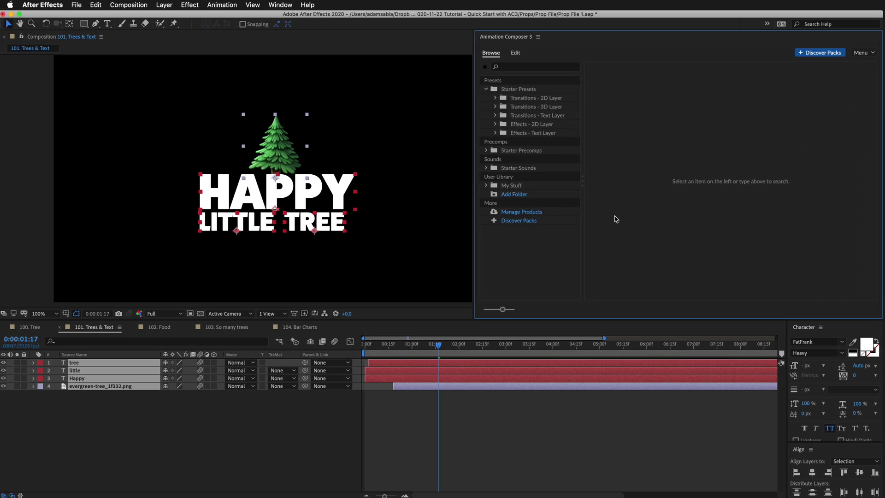
# Step: Apply the Overshoot Scale From Anchor Point 2D transition to the evergreen tree layer as its In animation
pyautogui.click(291, 149)
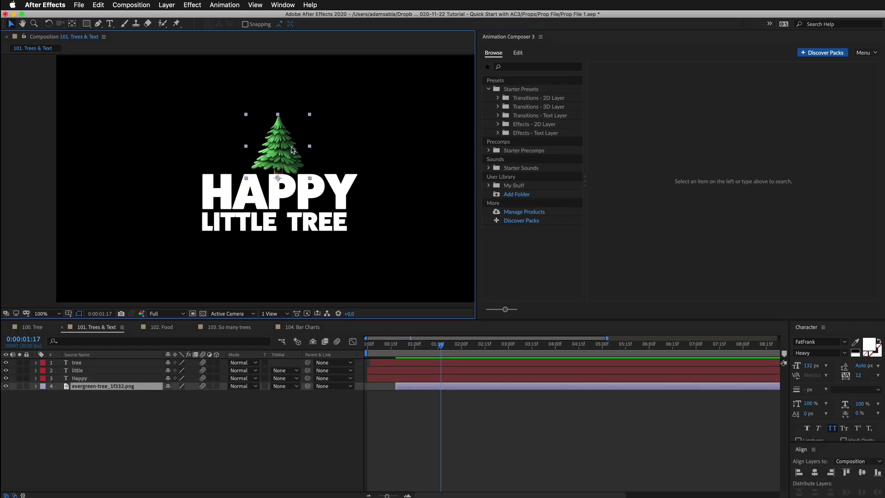
pyautogui.click(530, 98)
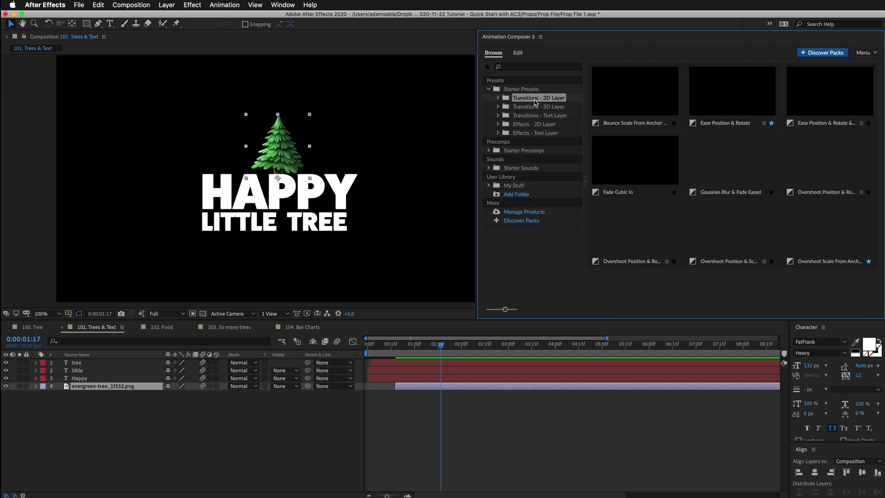
pyautogui.doubleClick(810, 227)
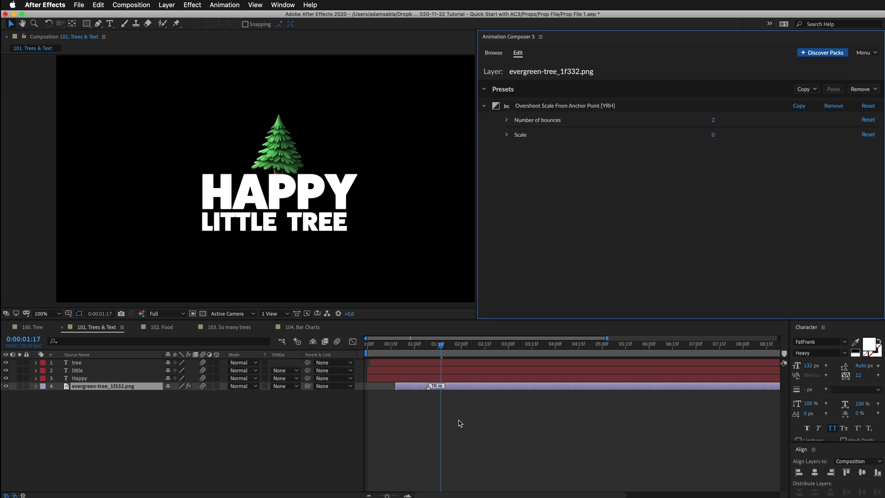
# Step: Apply the Scale Characters Randomly text transition, Bottom variant, to the Happy text layer as its In animation
pyautogui.click(458, 421)
pyautogui.click(392, 345)
pyautogui.moveTo(400, 346)
pyautogui.mouseDown()
pyautogui.moveTo(425, 347)
pyautogui.moveTo(389, 347)
pyautogui.moveTo(421, 347)
pyautogui.moveTo(403, 346)
pyautogui.mouseUp()
pyautogui.click(315, 186)
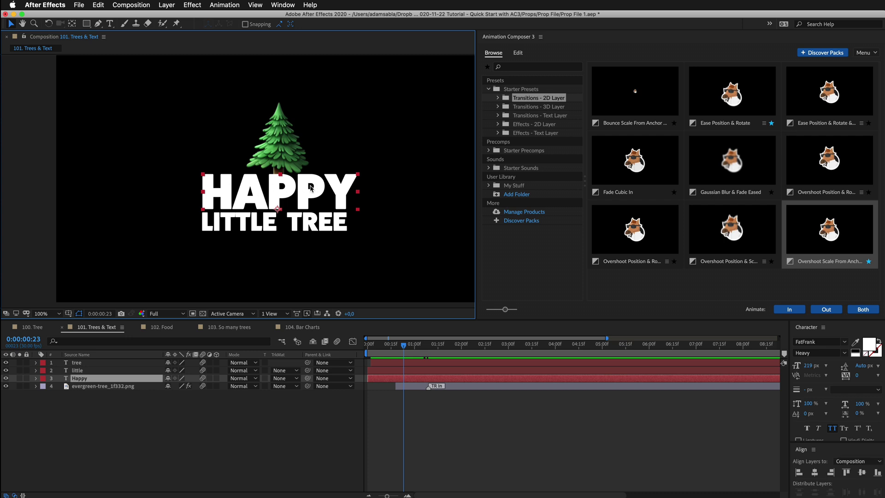
pyautogui.click(545, 116)
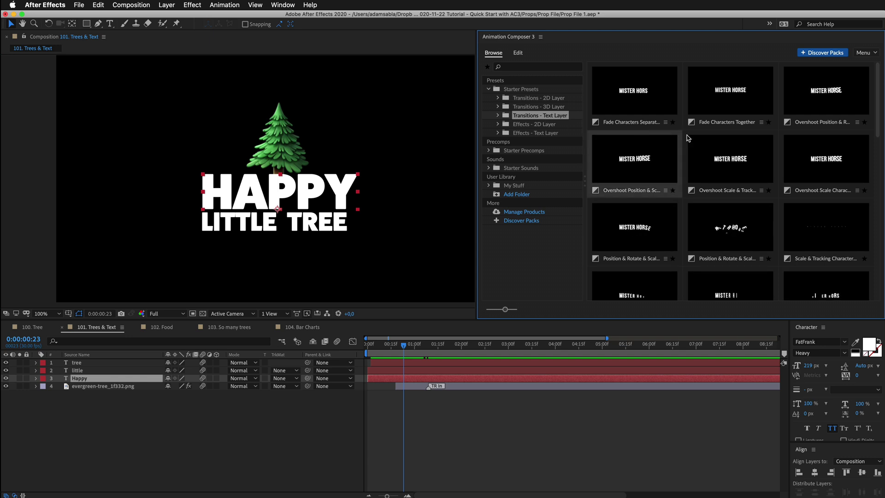
pyautogui.scroll(-3, 730, 169)
pyautogui.scroll(-2, 738, 176)
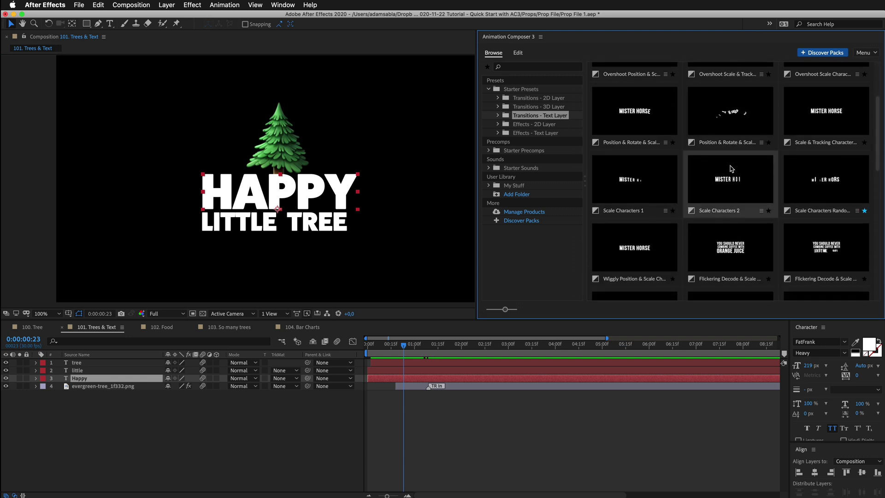
pyautogui.click(809, 182)
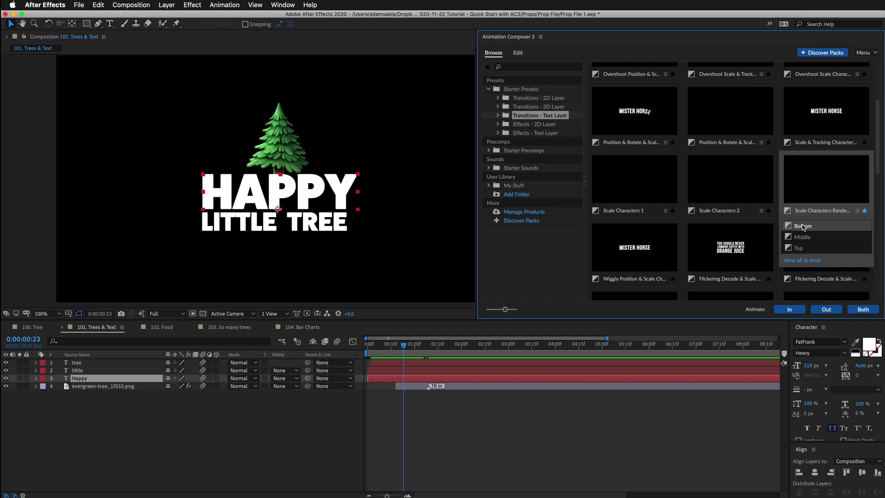
pyautogui.click(789, 310)
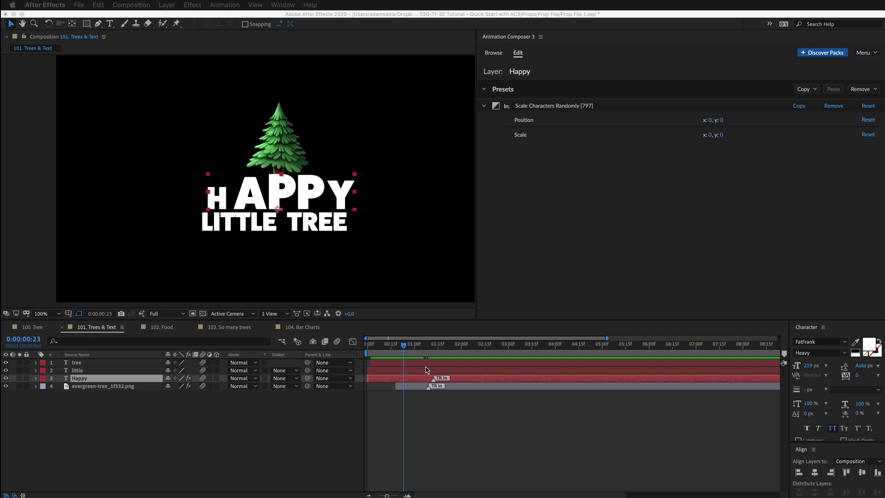
# Step: Apply the 2D transition Ease Position & Rotate, Bottom variant, to the tree text layer as its In animation
pyautogui.moveTo(411, 346); pyautogui.dragTo(441, 347)
pyautogui.click(267, 230)
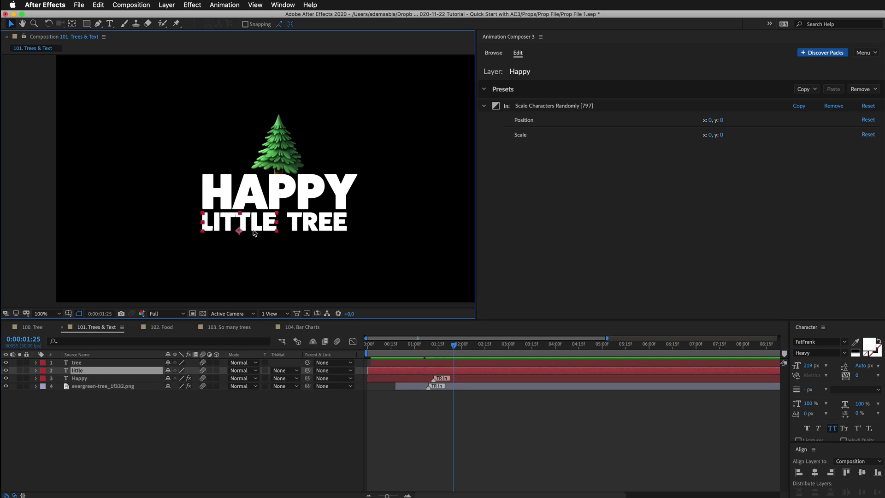
pyautogui.click(315, 228)
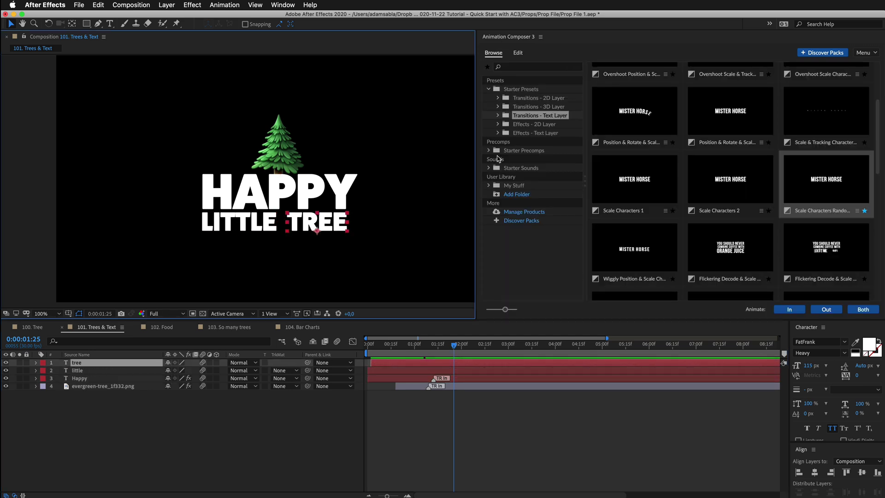
pyautogui.click(538, 98)
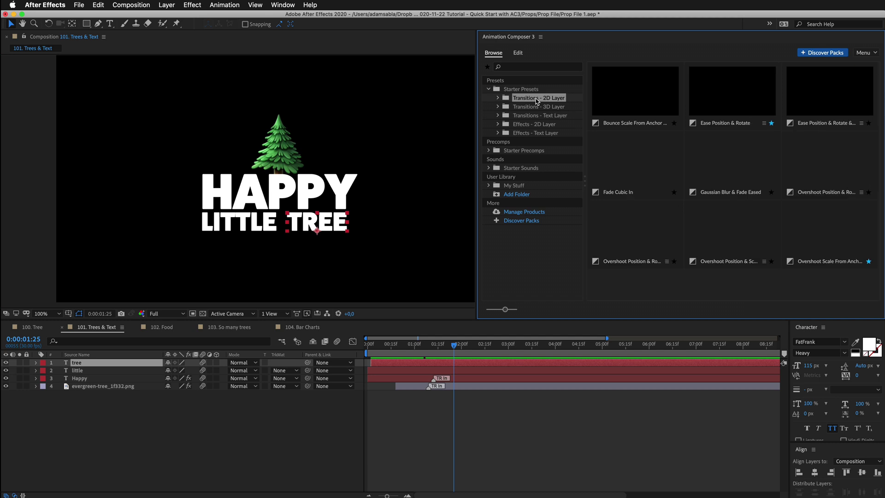
pyautogui.click(713, 113)
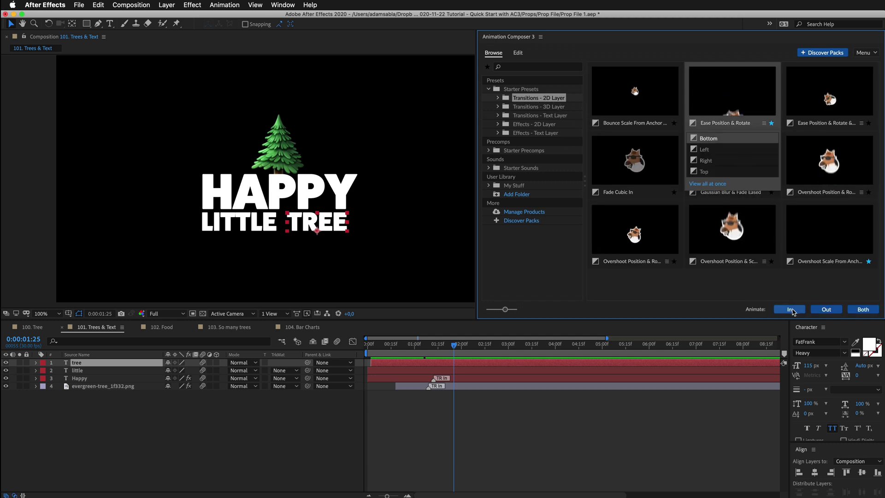
pyautogui.click(743, 144)
pyautogui.moveTo(391, 346)
pyautogui.mouseDown()
pyautogui.moveTo(369, 346)
pyautogui.moveTo(402, 347)
pyautogui.mouseUp()
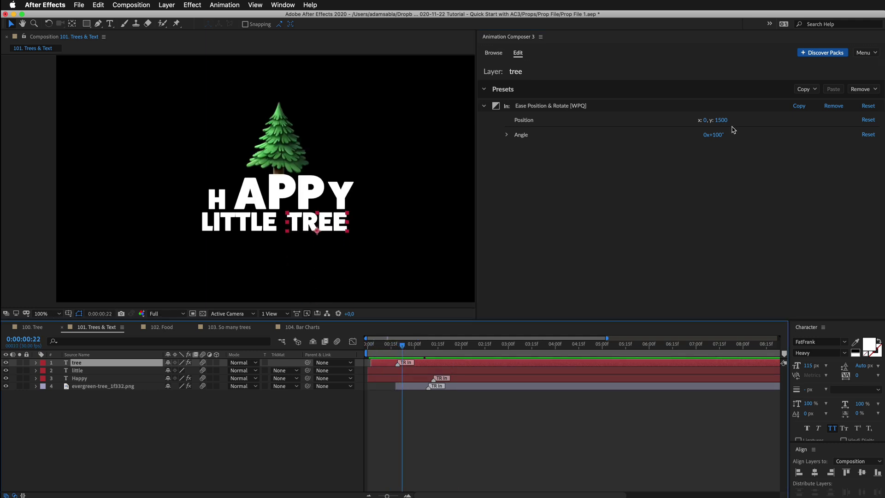
# Step: Copy the Ease Position & Rotate preset from the tree text layer and paste it onto the little text layer
pyautogui.click(804, 90)
pyautogui.click(809, 104)
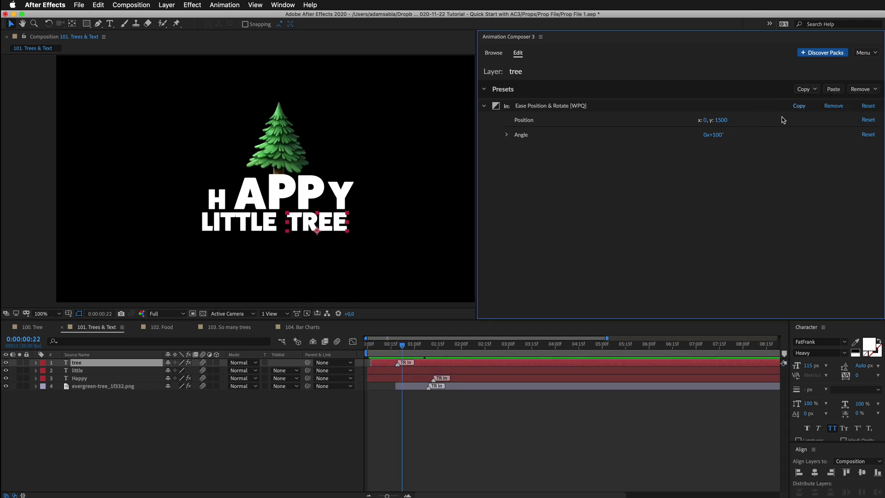
pyautogui.click(436, 371)
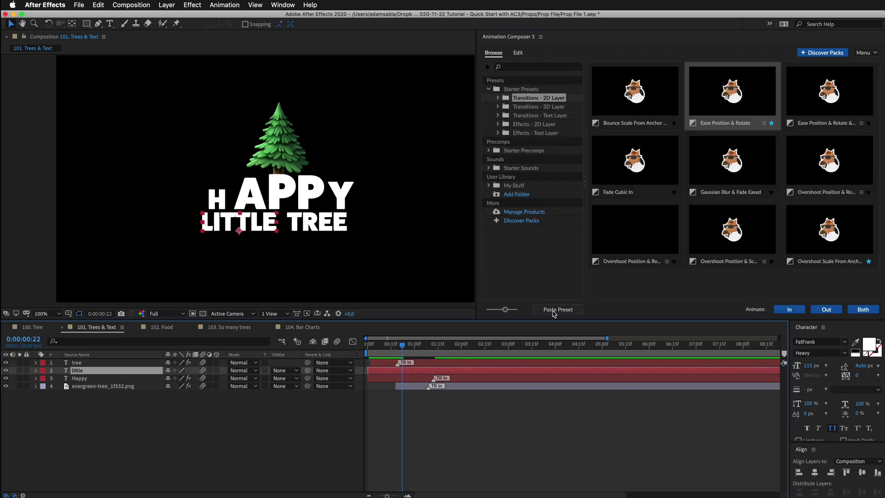
pyautogui.click(553, 311)
# Step: Set the little layer's transition Angle to -100° and play the composition from the beginning
pyautogui.moveTo(405, 350)
pyautogui.mouseDown()
pyautogui.moveTo(369, 350)
pyautogui.moveTo(403, 348)
pyautogui.moveTo(373, 349)
pyautogui.moveTo(387, 350)
pyautogui.mouseUp()
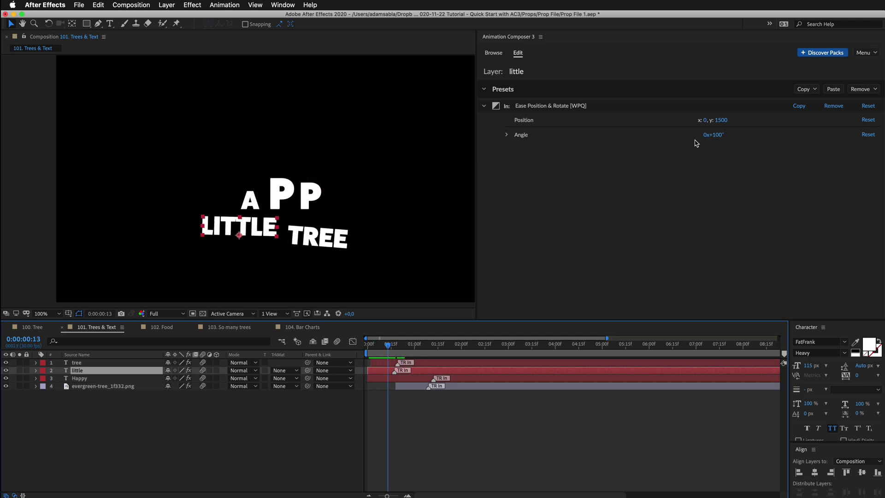
pyautogui.click(717, 135)
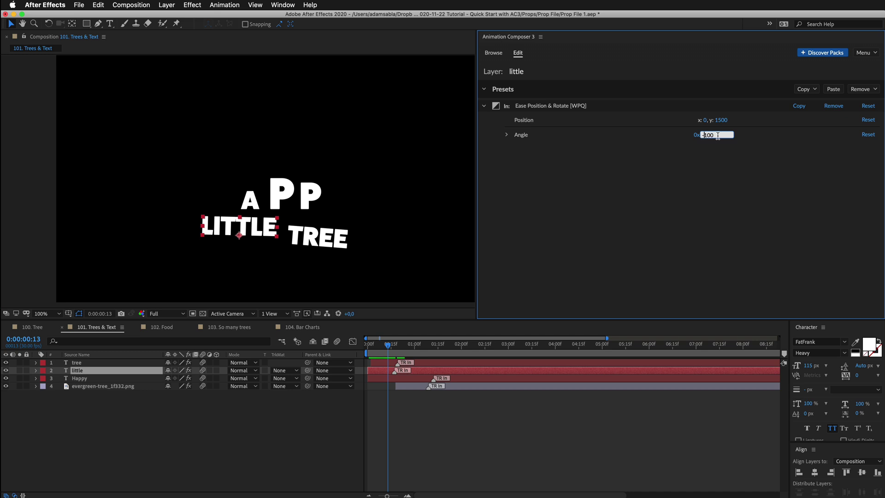
pyautogui.press('Return')
pyautogui.moveTo(387, 349); pyautogui.dragTo(365, 356)
pyautogui.press('space')
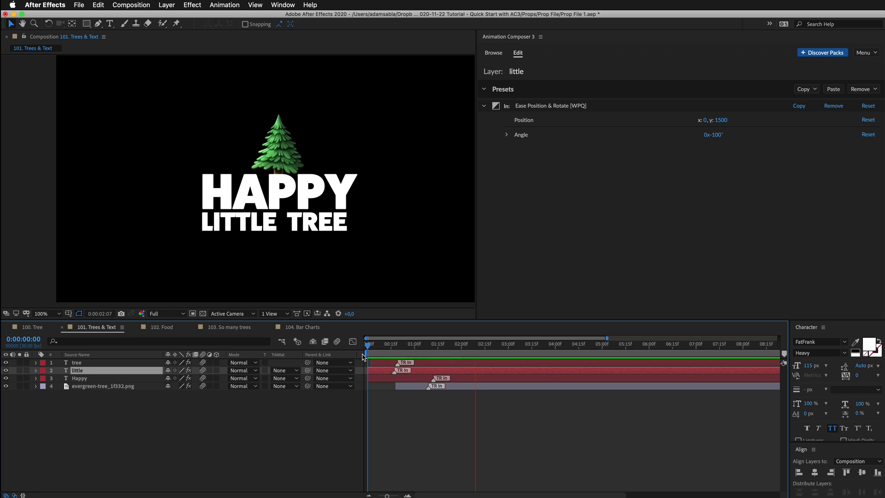
pyautogui.press('space')
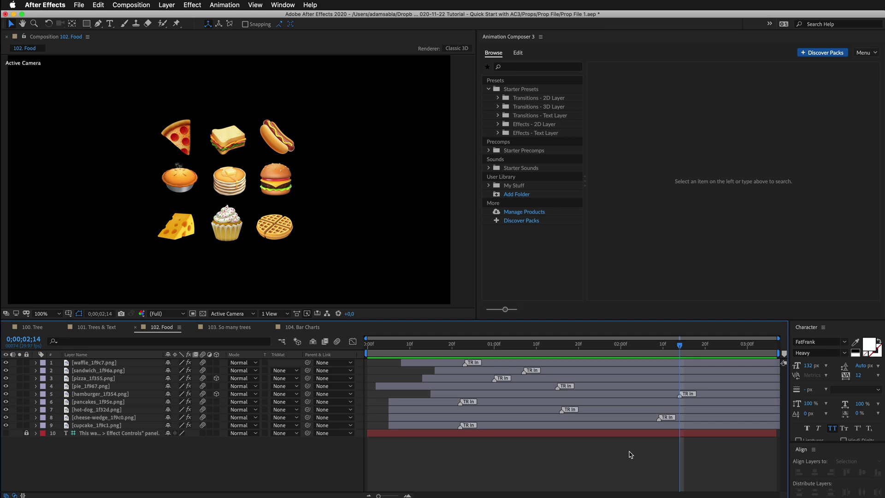
# Step: Play the 102. Food composition from the start and inspect the preset on the pancakes layer
pyautogui.press('Home')
pyautogui.press('space')
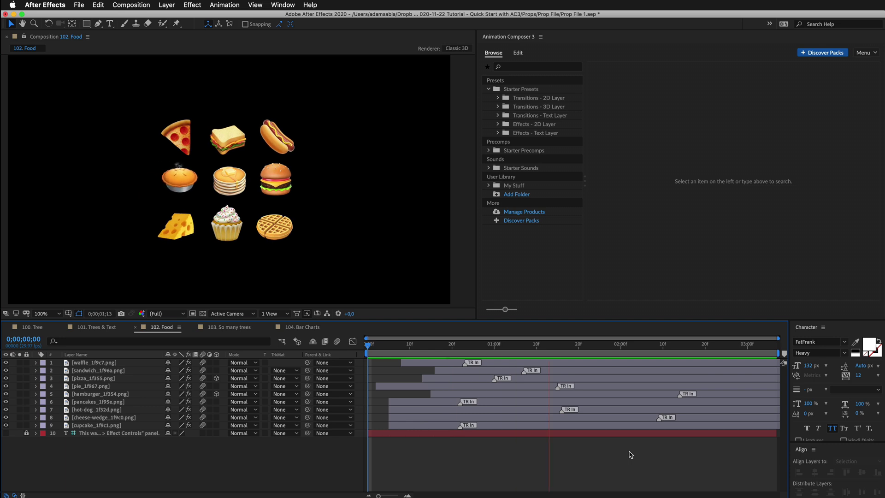
pyautogui.press('space')
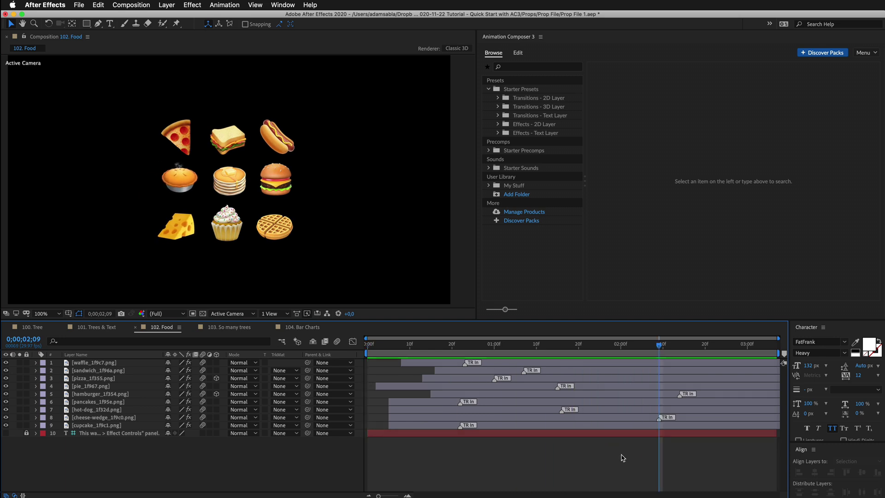
pyautogui.click(220, 176)
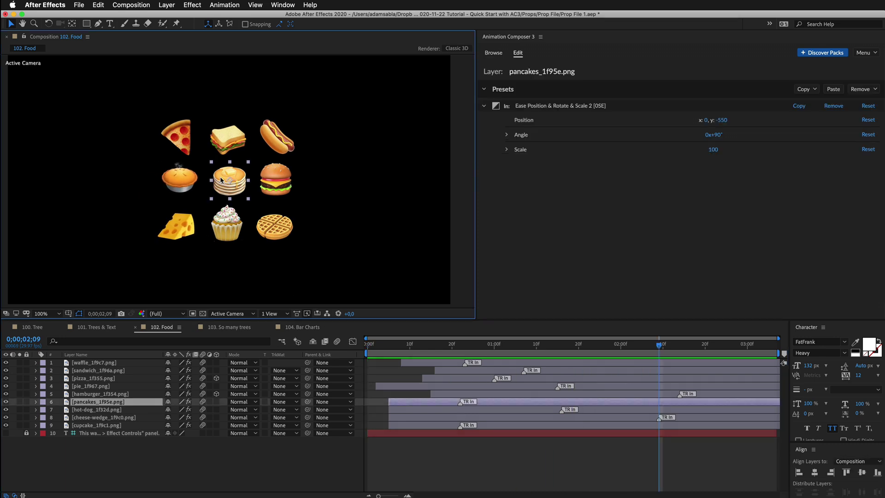
# Step: Play the 103. So many trees composition and inspect how one tree scales up around its anchor point
pyautogui.click(220, 327)
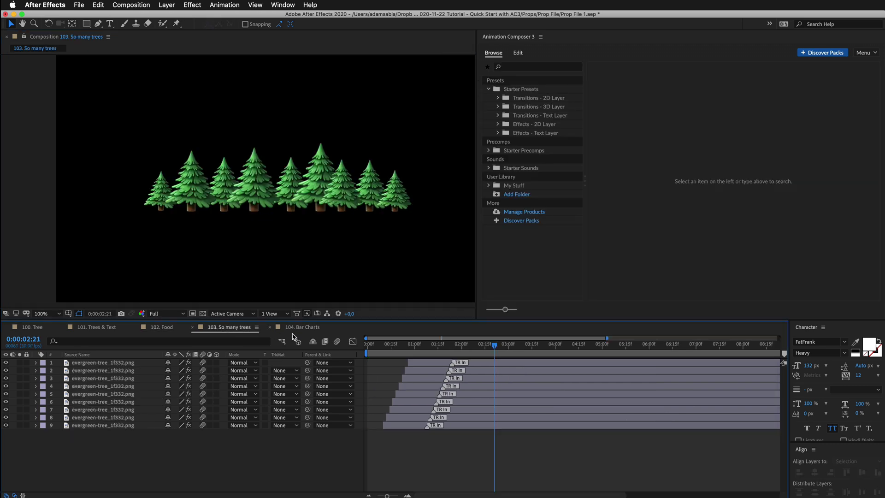
pyautogui.click(371, 345)
pyautogui.press('space')
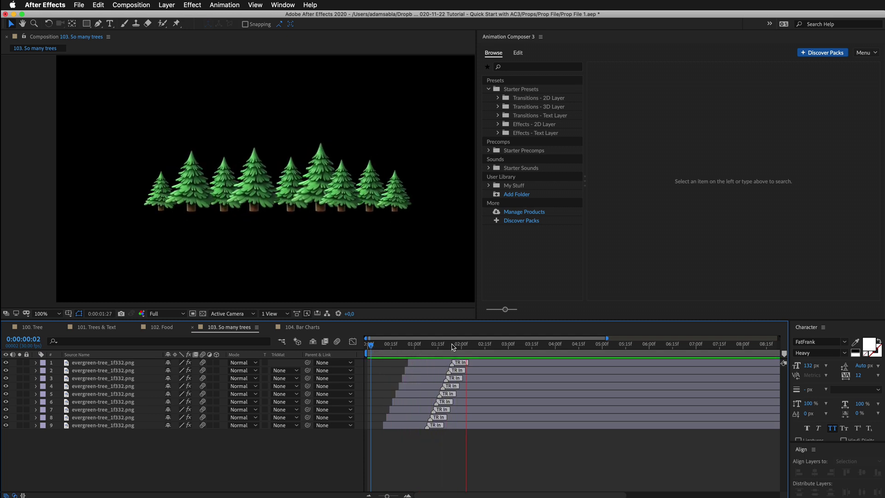
pyautogui.moveTo(420, 349)
pyautogui.mouseDown()
pyautogui.moveTo(446, 349)
pyautogui.moveTo(395, 349)
pyautogui.moveTo(450, 348)
pyautogui.moveTo(417, 346)
pyautogui.mouseUp()
pyautogui.click(317, 181)
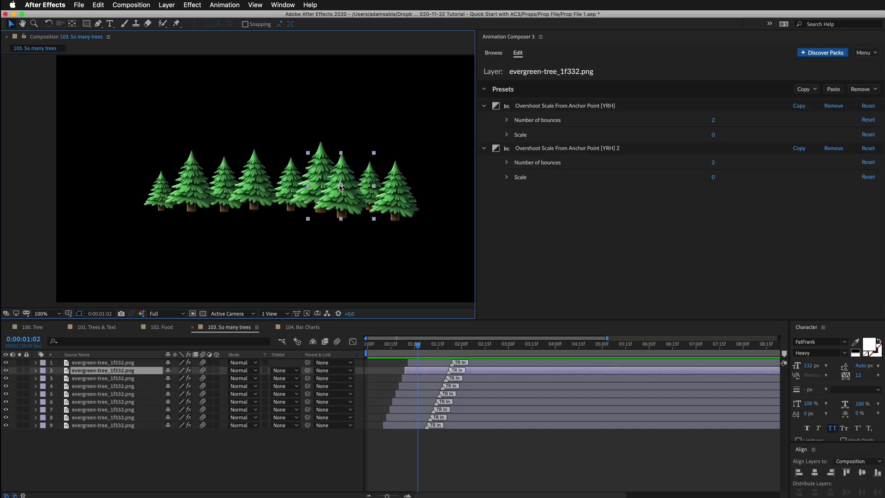
pyautogui.moveTo(418, 345); pyautogui.dragTo(471, 347)
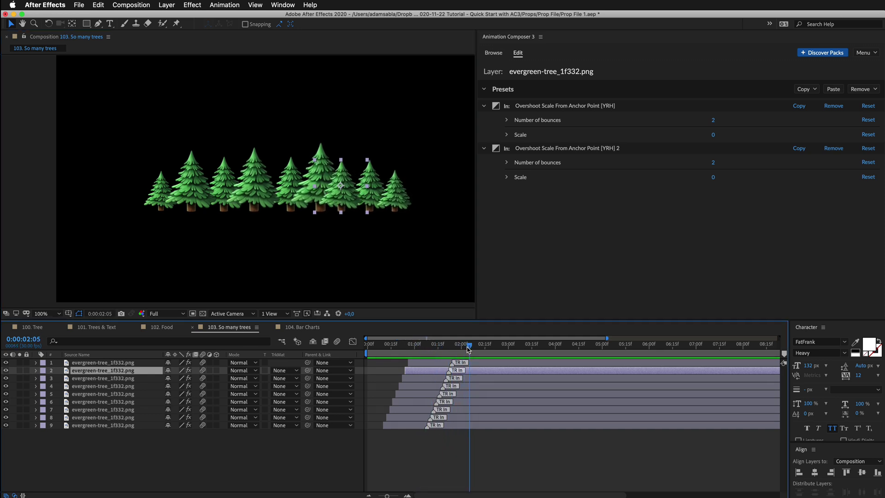
# Step: Move the anchor points of all nine tree layers to their bottom centre with Anchor Point Mover, and play the result
pyautogui.click(476, 362)
pyautogui.keyDown('shift'); pyautogui.click(466, 425); pyautogui.keyUp('shift')
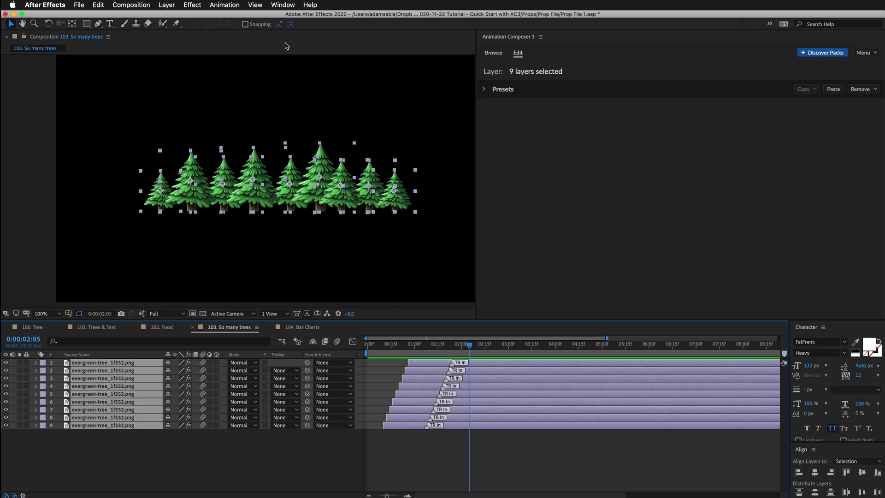
pyautogui.click(282, 5)
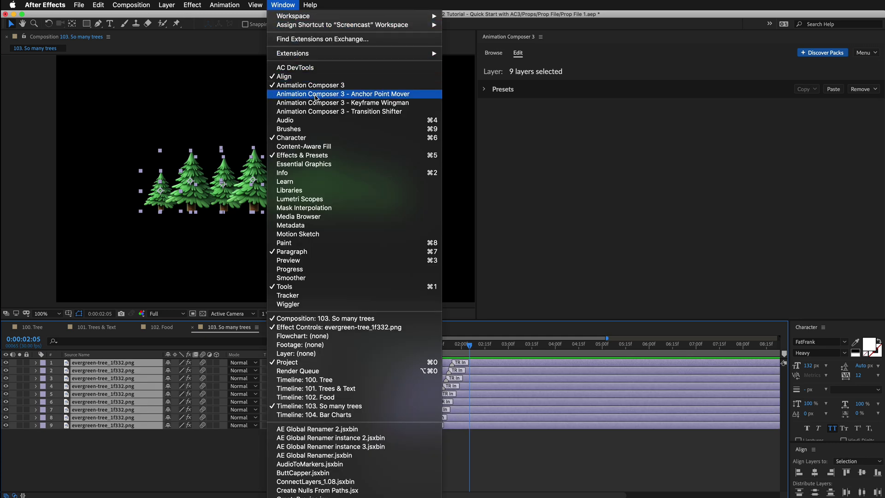
pyautogui.click(315, 95)
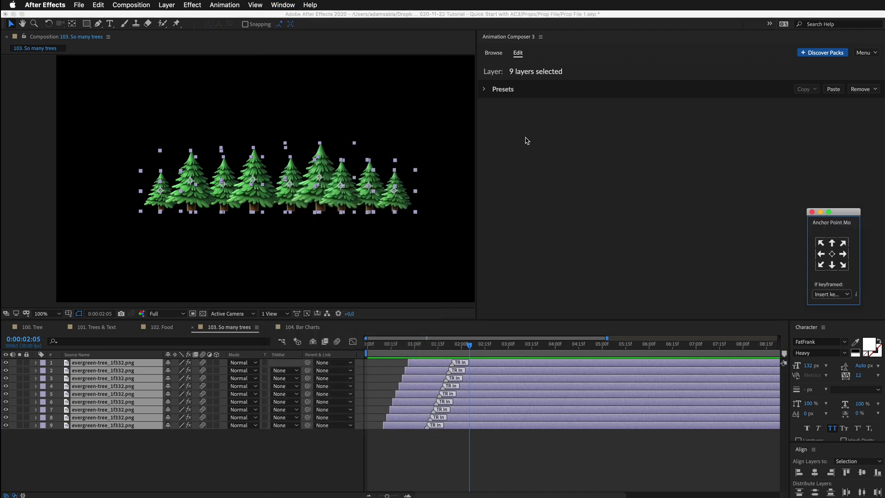
pyautogui.moveTo(841, 215); pyautogui.dragTo(486, 152)
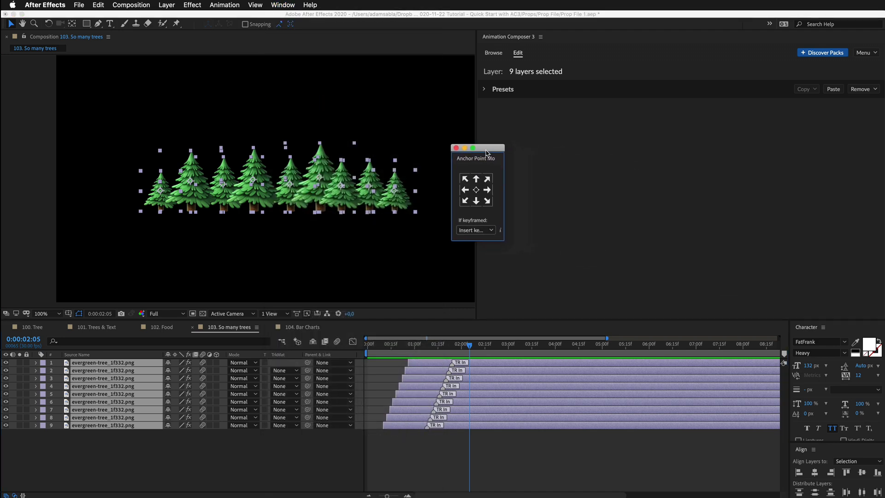
pyautogui.click(476, 202)
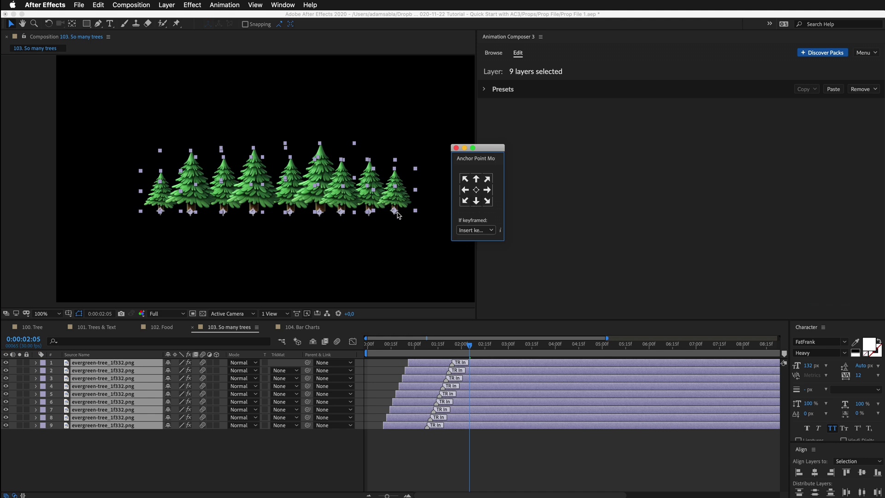
pyautogui.moveTo(465, 343); pyautogui.dragTo(375, 357)
pyautogui.press('space')
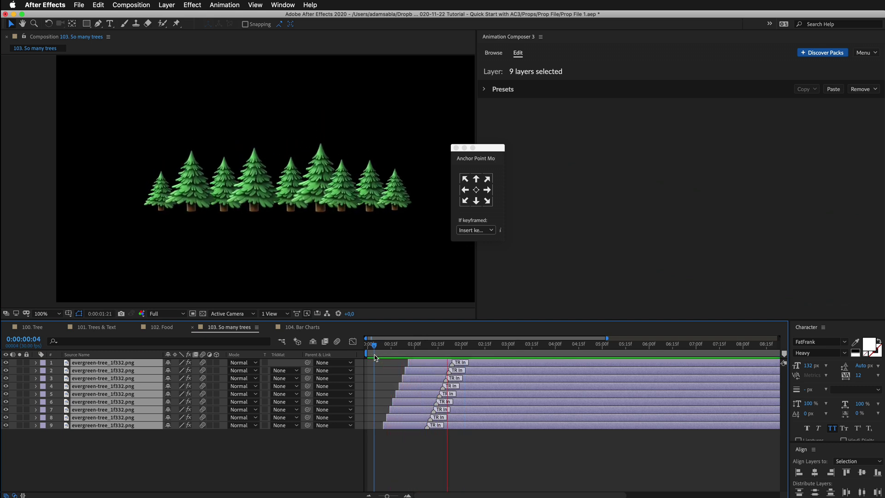
pyautogui.press('space')
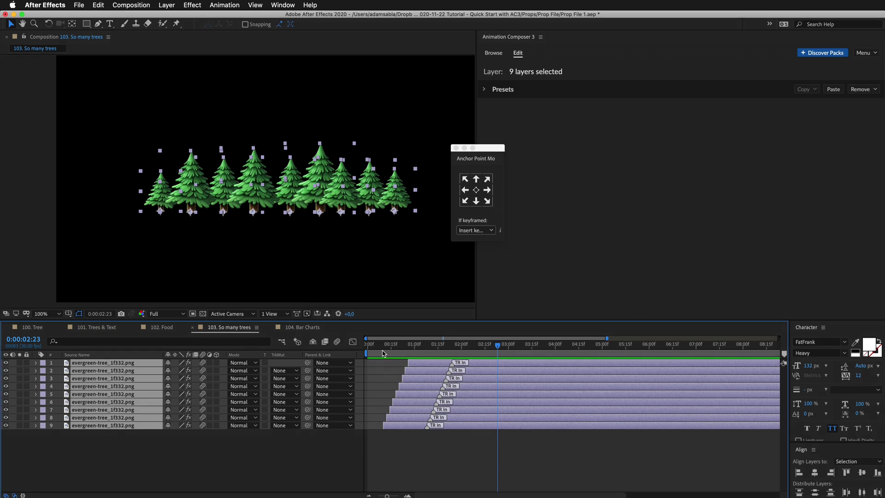
# Step: Replace the presets on all nine tree layers with the Ease Position & Rotate transition, Top variant, as In animation, and play it
pyautogui.click(855, 90)
pyautogui.click(820, 99)
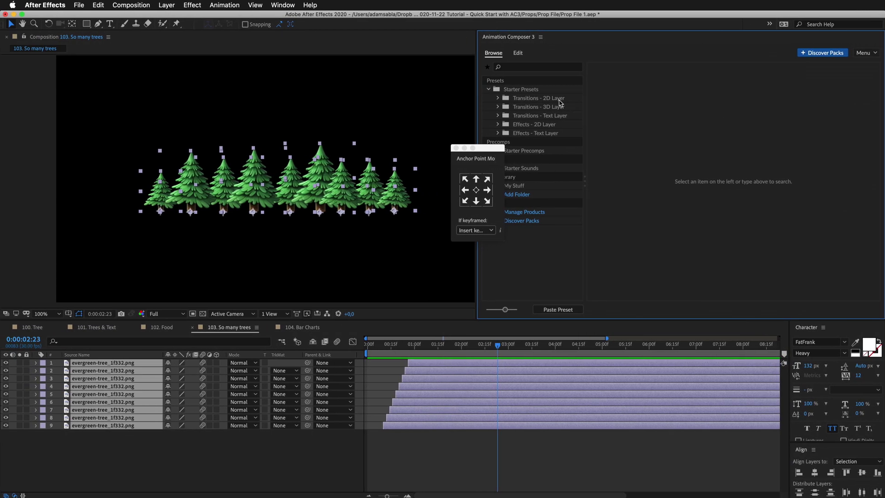
pyautogui.click(559, 99)
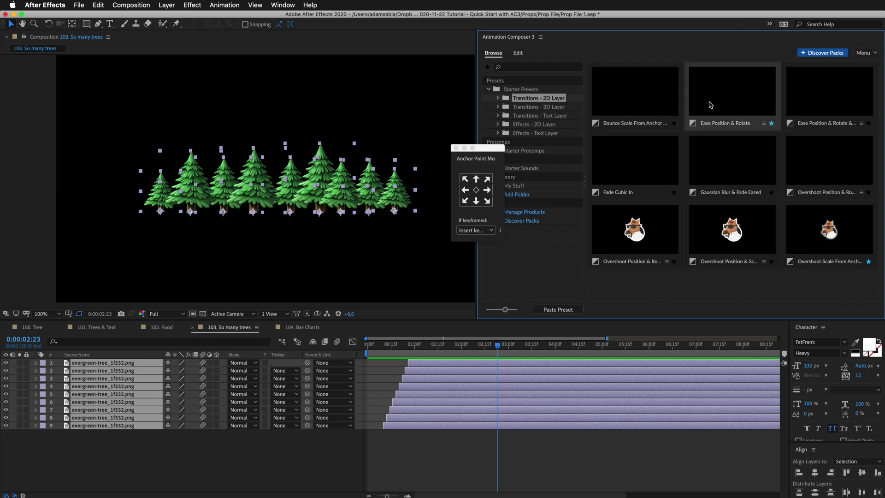
pyautogui.moveTo(710, 104)
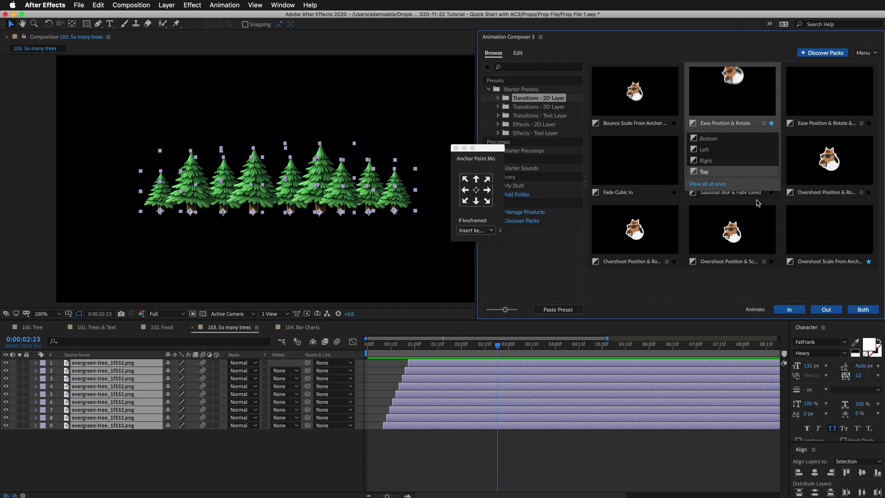
pyautogui.click(789, 309)
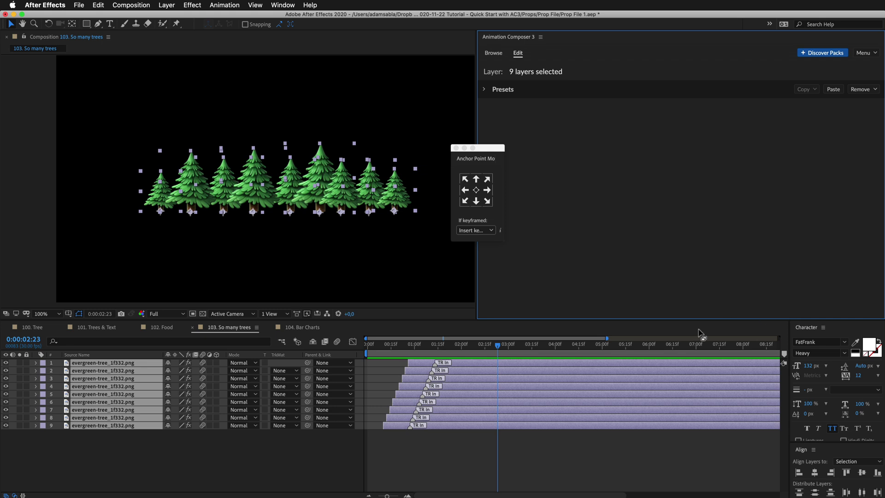
pyautogui.click(371, 348)
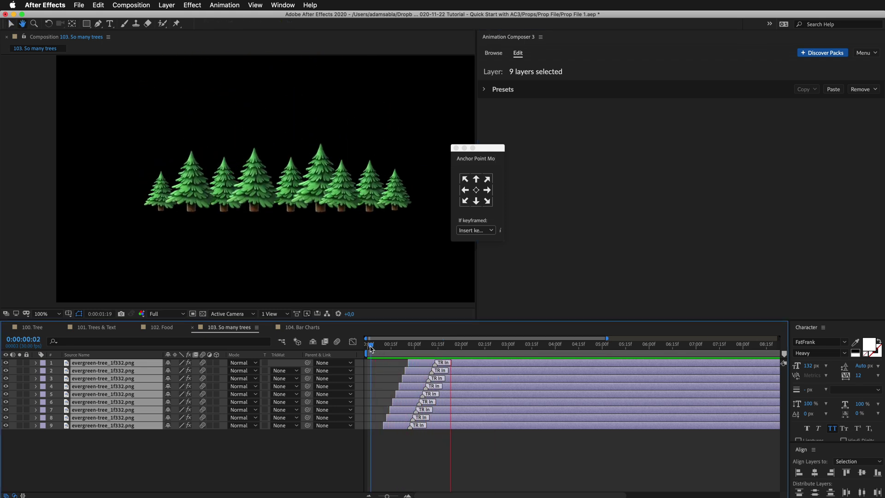
# Step: Move the rightmost tree further right and the large second tree to the far left of the row, and check their animation
pyautogui.press('space')
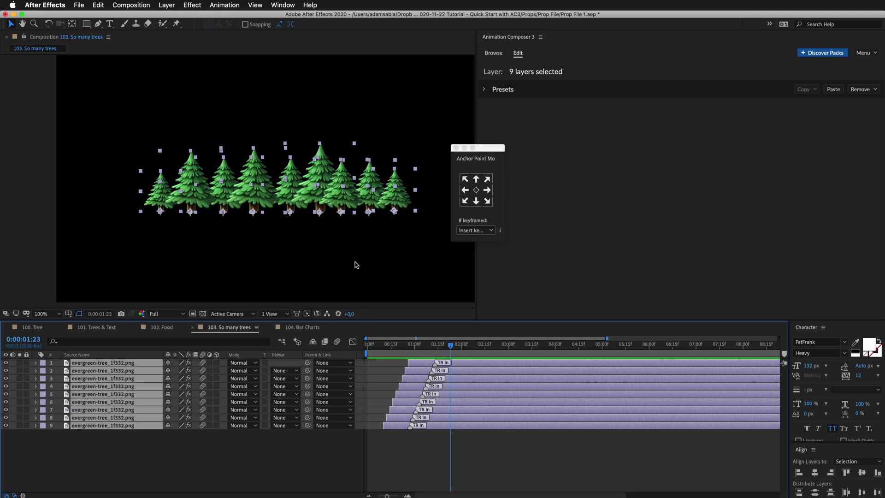
pyautogui.click(355, 264)
pyautogui.moveTo(394, 195); pyautogui.dragTo(419, 196)
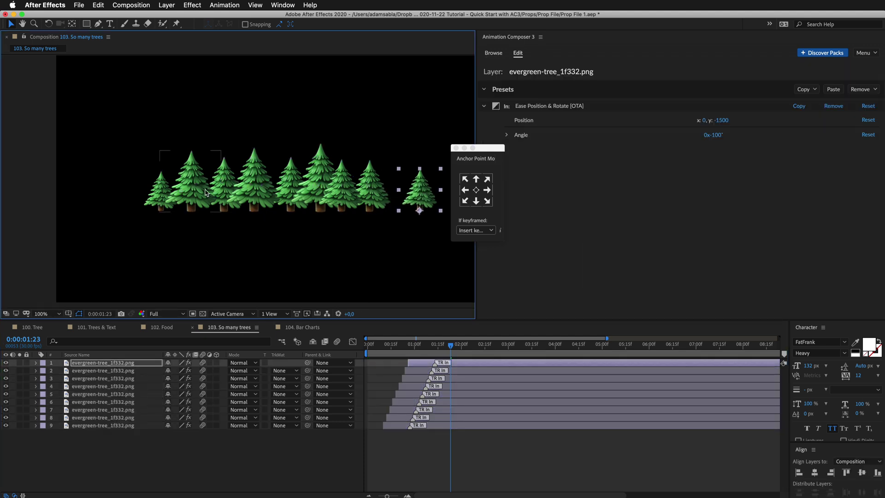
pyautogui.moveTo(162, 195); pyautogui.dragTo(92, 193)
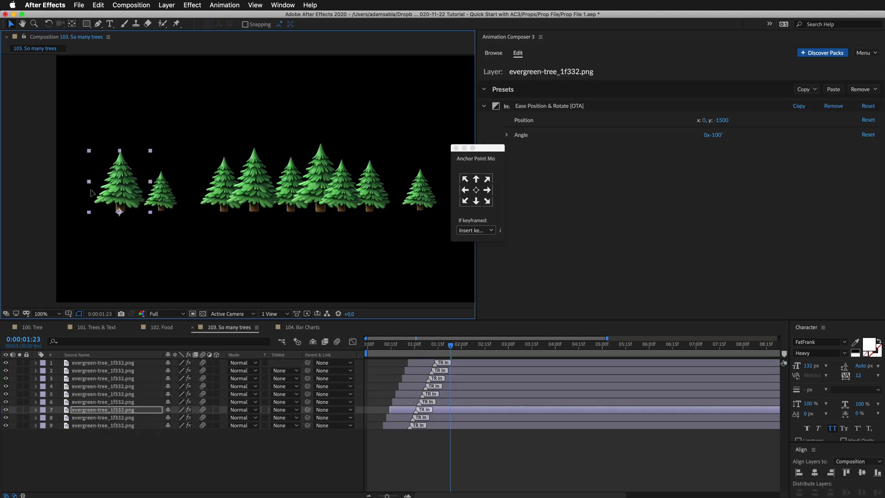
pyautogui.moveTo(448, 345)
pyautogui.mouseDown()
pyautogui.moveTo(384, 346)
pyautogui.moveTo(440, 346)
pyautogui.mouseUp()
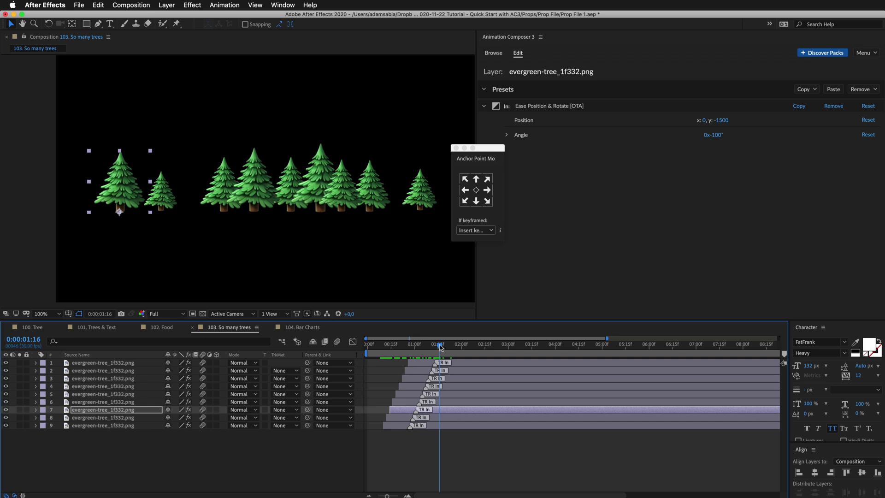
pyautogui.moveTo(440, 347); pyautogui.dragTo(455, 346)
pyautogui.click(450, 441)
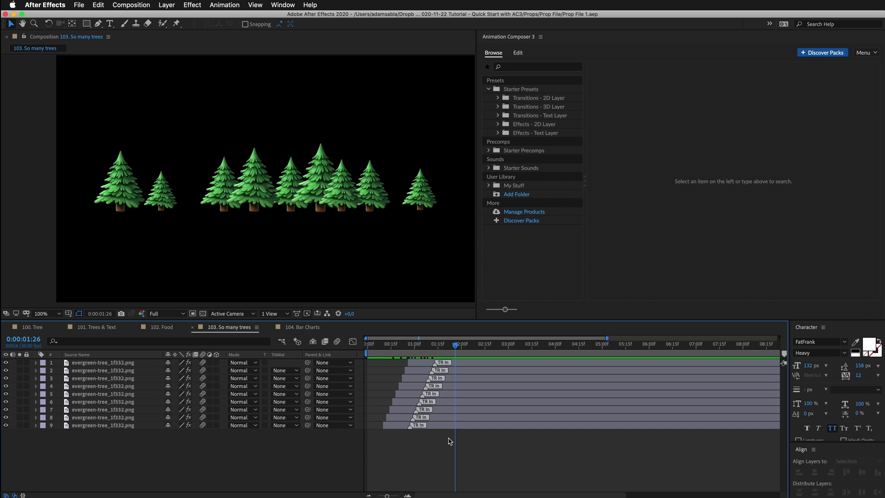
# Step: Trim the ends of all nine tree layers to 0:00:03:01 and apply the Overshoot Scale From Anchor Point transition as Out animation
pyautogui.press('super+a')
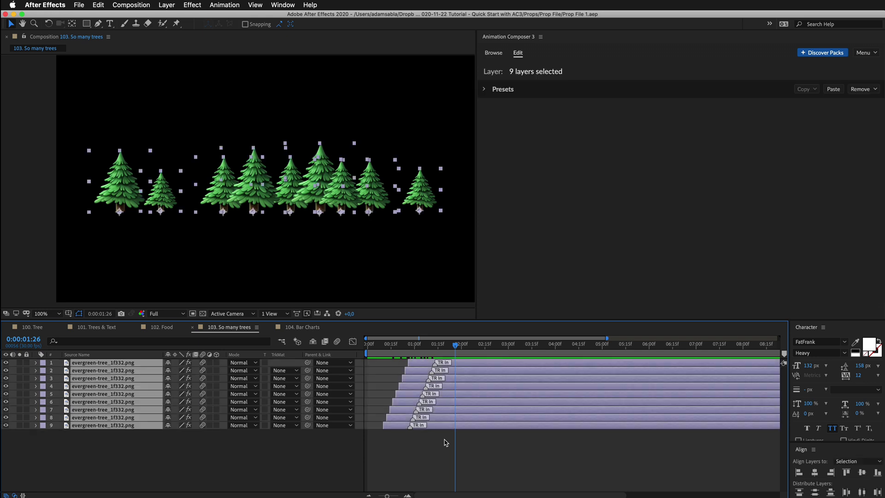
pyautogui.moveTo(469, 344); pyautogui.dragTo(511, 346)
pyautogui.hotkey('alt', ']')
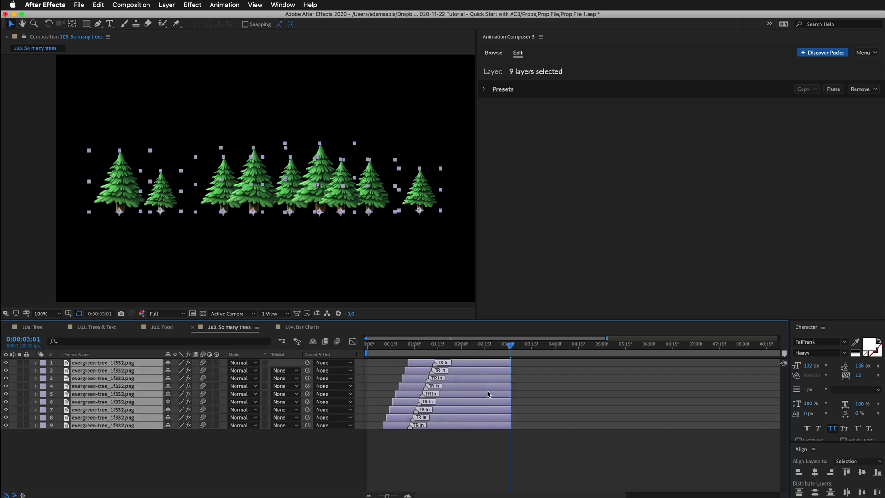
pyautogui.click(493, 52)
pyautogui.click(528, 98)
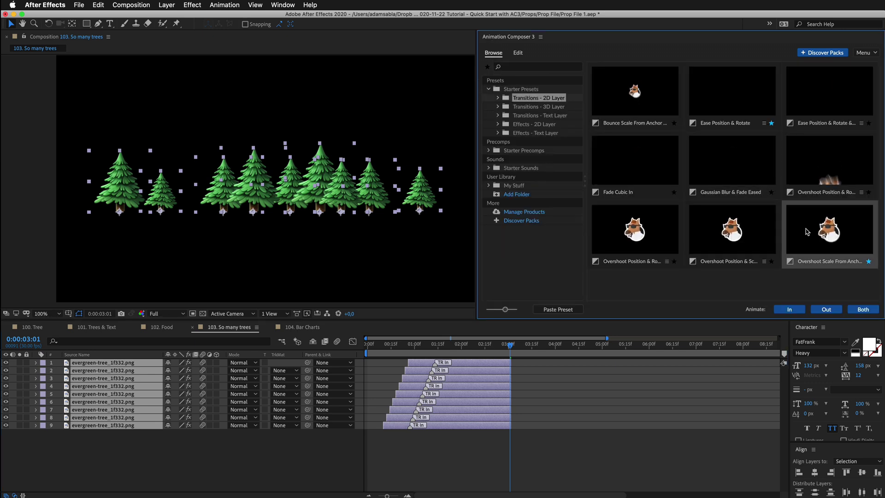
pyautogui.click(829, 311)
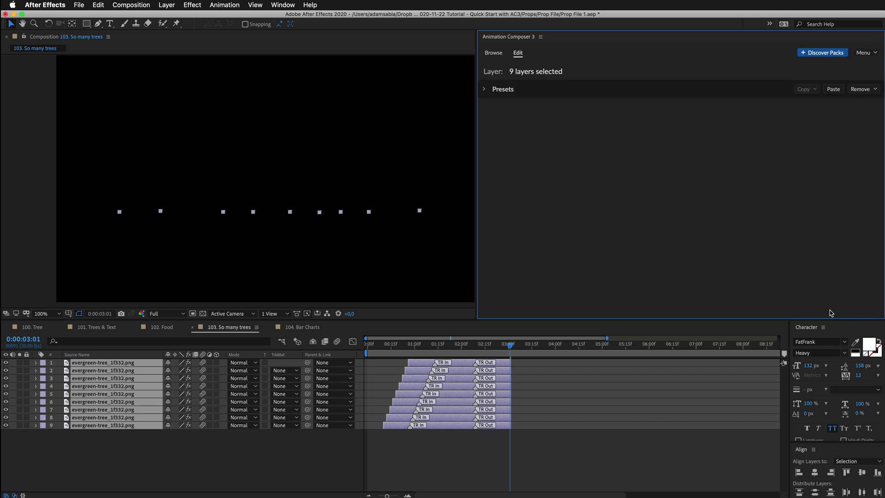
pyautogui.moveTo(497, 351)
pyautogui.mouseDown()
pyautogui.moveTo(474, 350)
pyautogui.moveTo(512, 349)
pyautogui.moveTo(497, 349)
pyautogui.mouseUp()
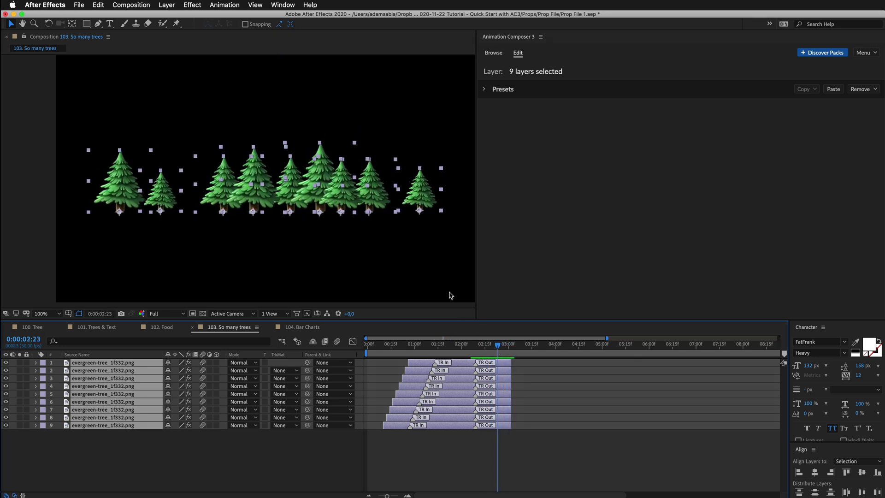
# Step: Open Transition Shifter and shift the Out transitions of all nine tree layers forward in time
pyautogui.click(283, 4)
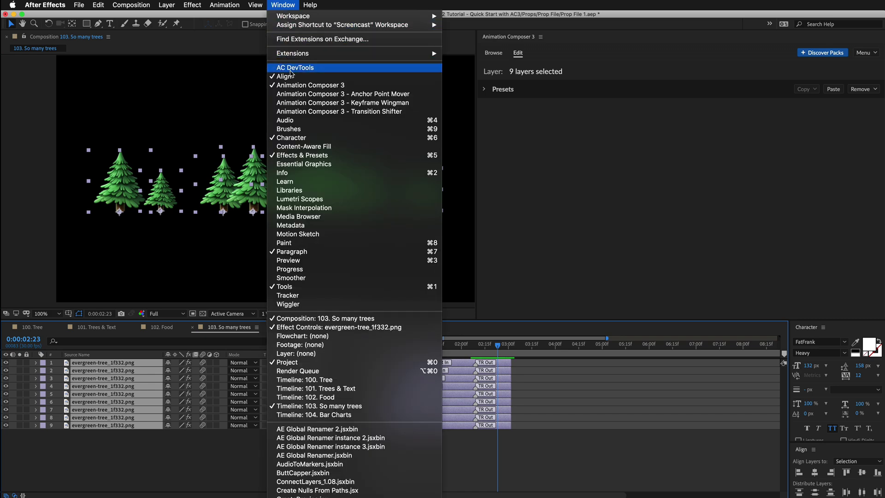
pyautogui.click(319, 111)
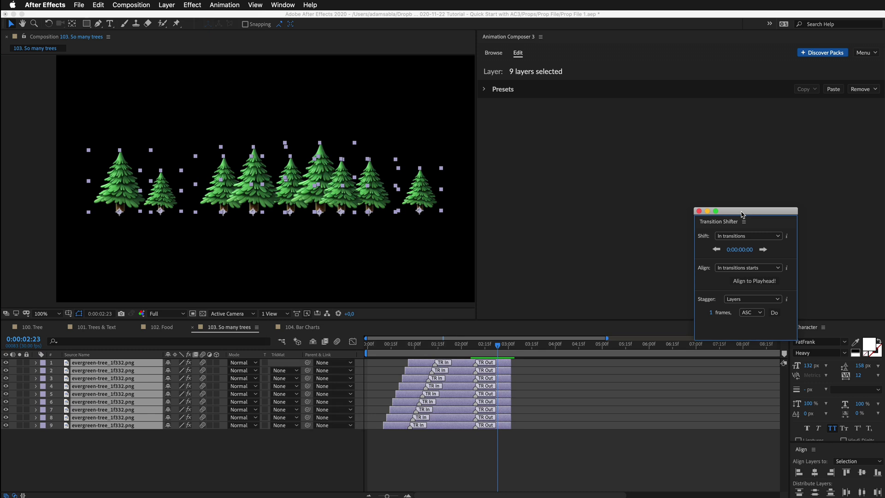
pyautogui.moveTo(743, 213); pyautogui.dragTo(579, 163)
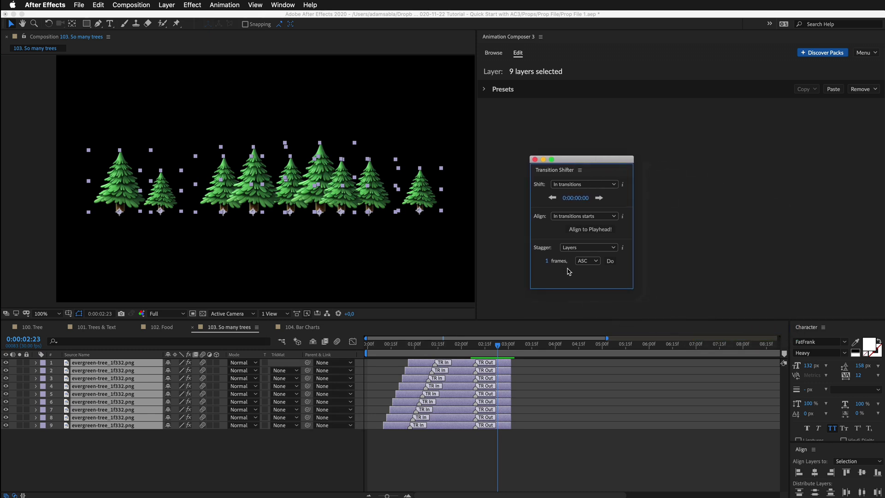
pyautogui.click(587, 185)
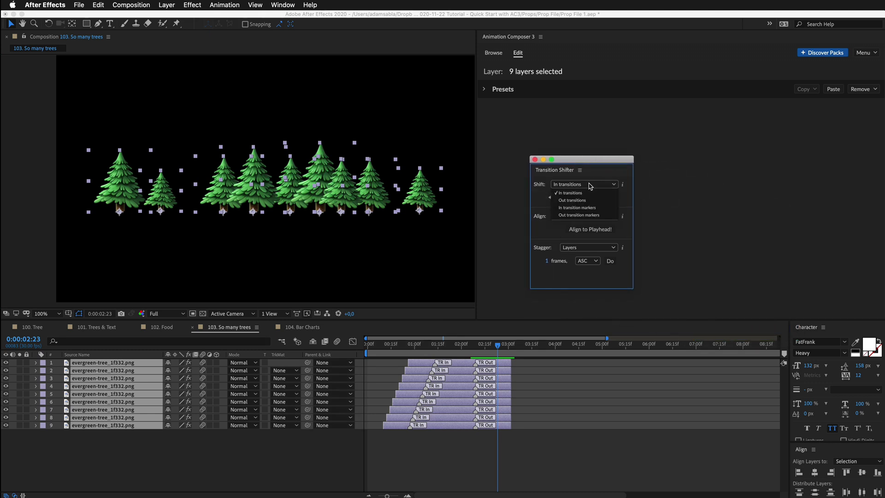
pyautogui.click(573, 200)
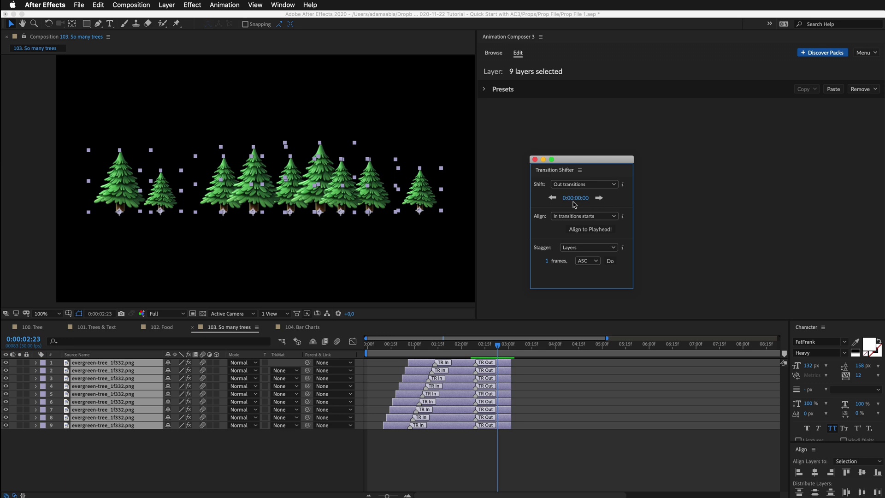
pyautogui.moveTo(574, 200); pyautogui.dragTo(593, 199)
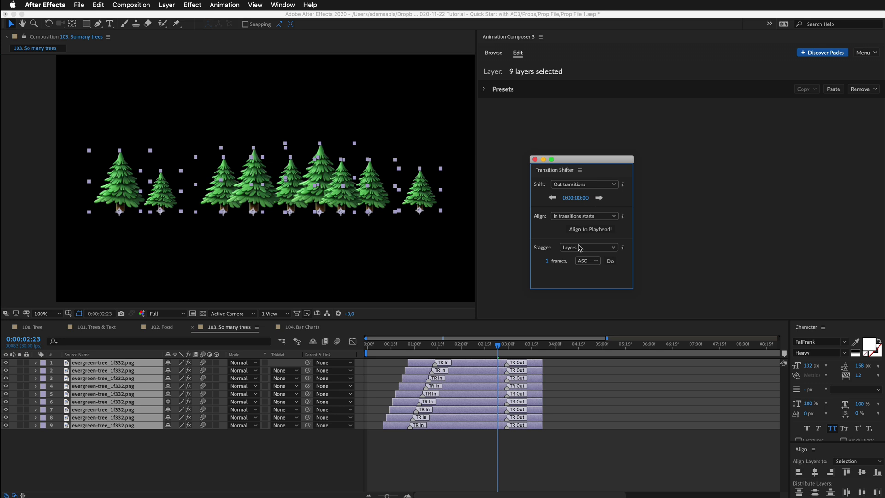
# Step: Stagger the trees' Out transitions by 15 frames in random order and preview the result
pyautogui.click(579, 249)
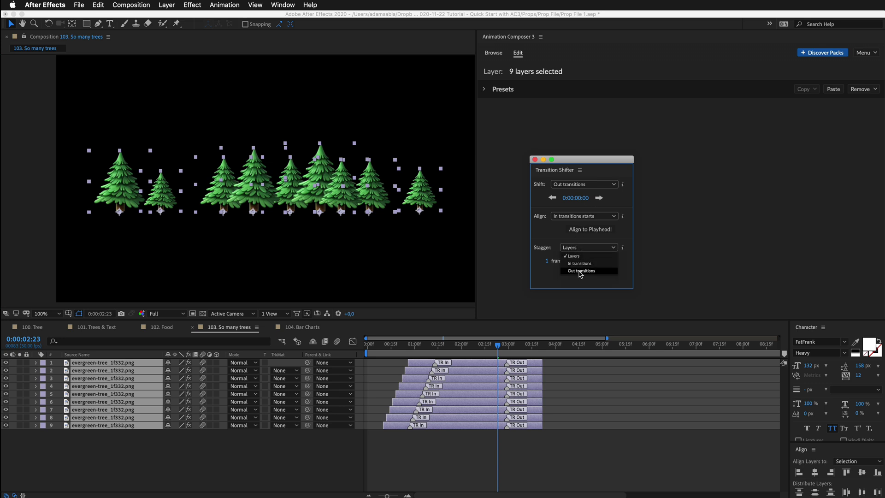
pyautogui.click(579, 271)
pyautogui.click(583, 261)
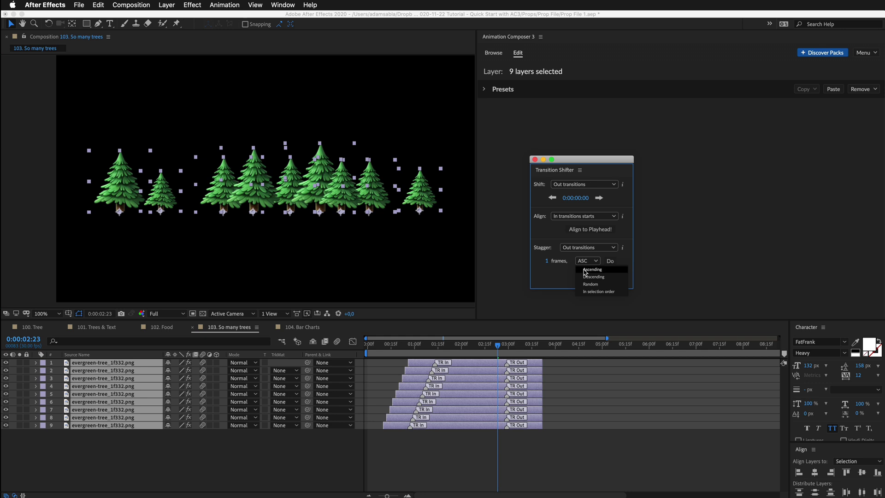
pyautogui.click(588, 287)
pyautogui.click(545, 262)
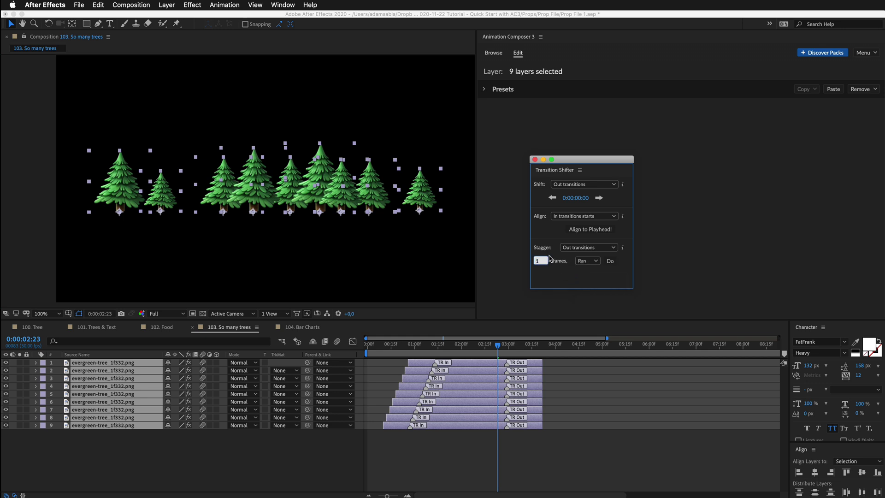
pyautogui.write('15')
pyautogui.click(564, 275)
pyautogui.click(610, 262)
pyautogui.click(494, 346)
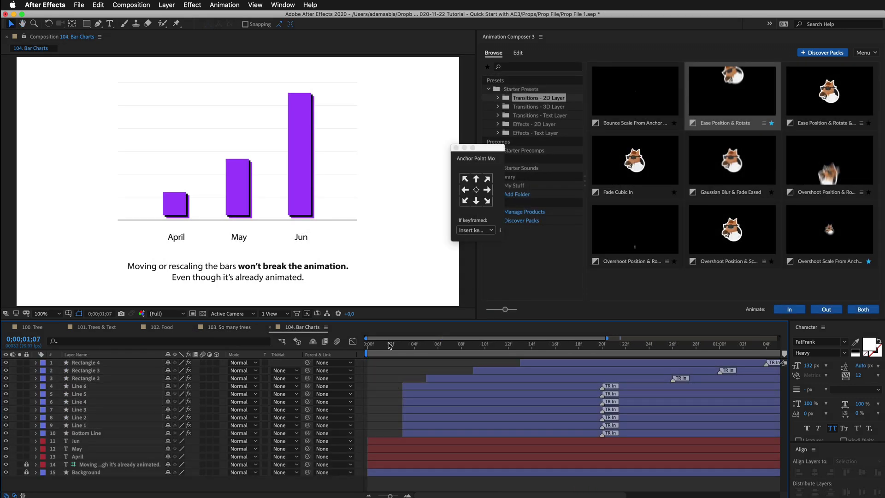
# Step: Play the 104. Bar Charts composition, then shorten the Jun bar and stretch the May bar taller, and check the animation
pyautogui.press('space')
pyautogui.press('space')
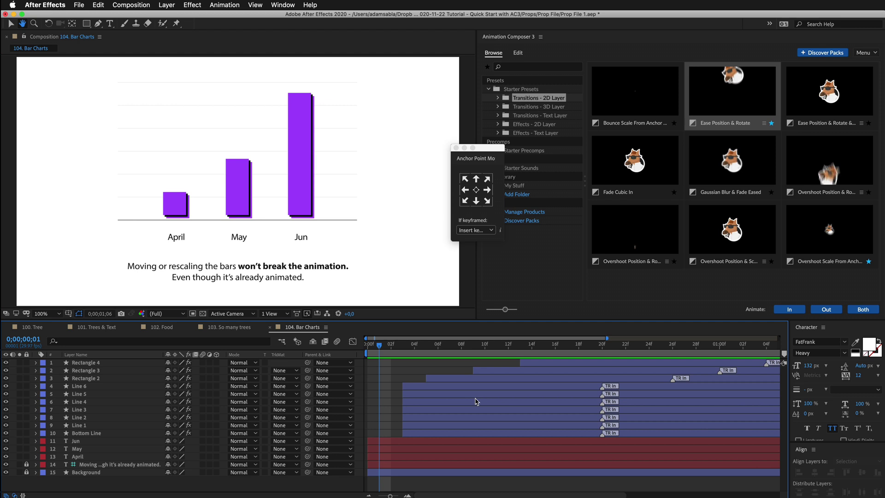
pyautogui.press('-')
pyautogui.press('-')
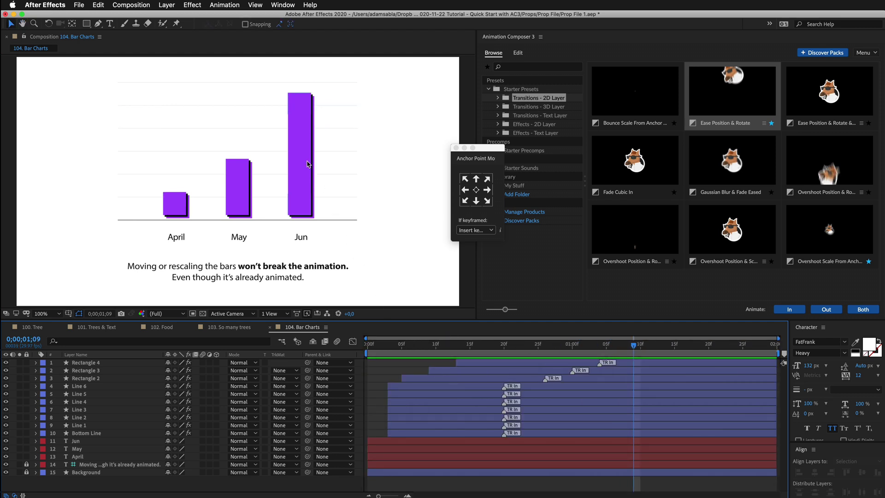
pyautogui.click(310, 114)
pyautogui.press('cmd+z')
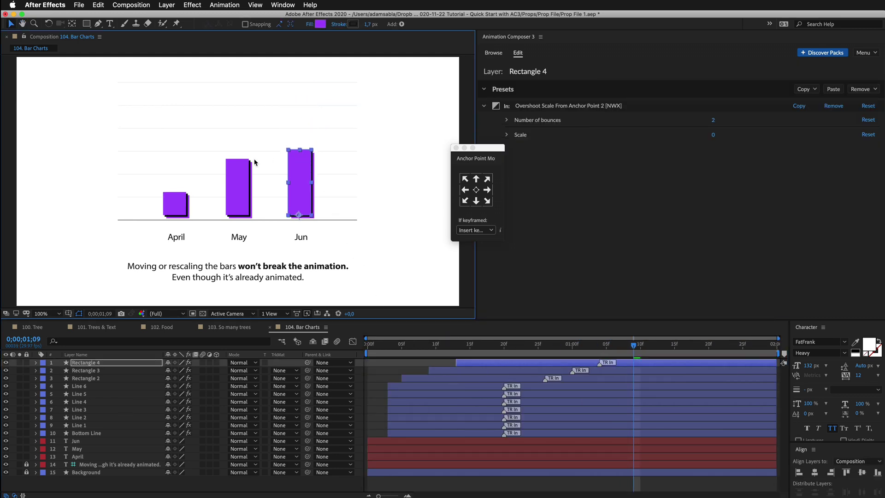
pyautogui.click(241, 164)
pyautogui.moveTo(238, 159); pyautogui.dragTo(237, 100)
pyautogui.moveTo(495, 348); pyautogui.dragTo(518, 350)
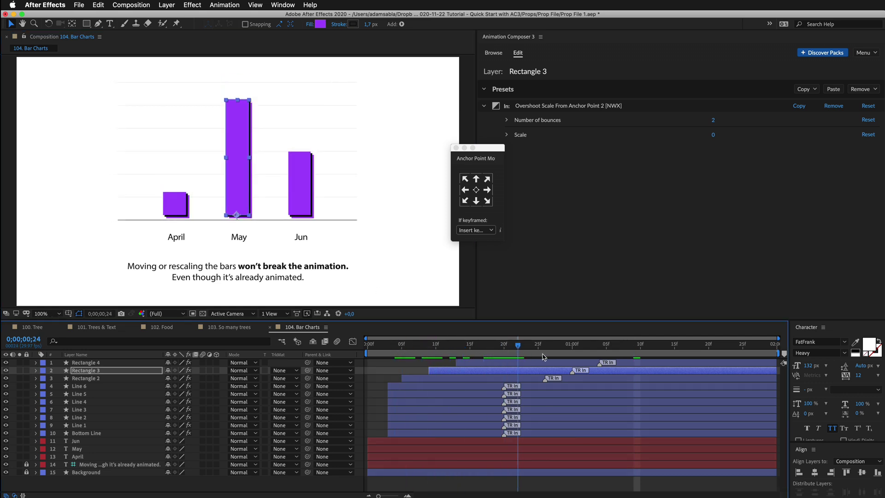
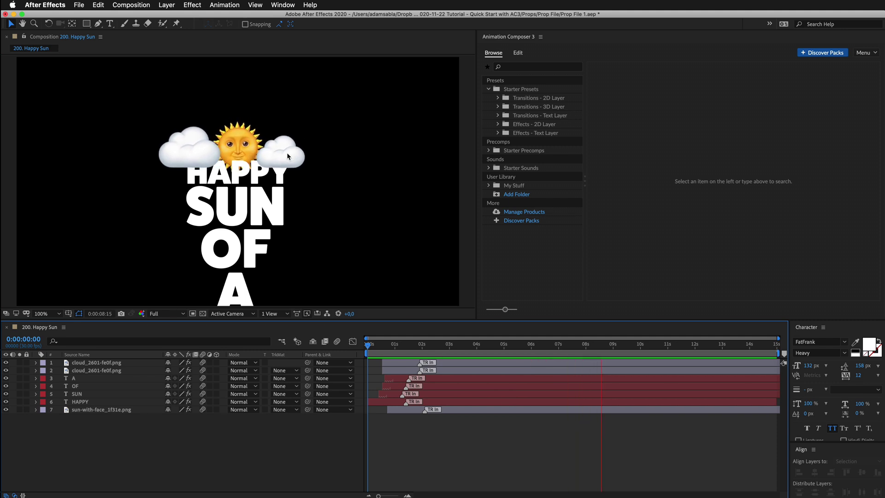
# Step: Play the 200. Happy Sun composition and examine the presets and motion of the right-hand cloud
pyautogui.press('space')
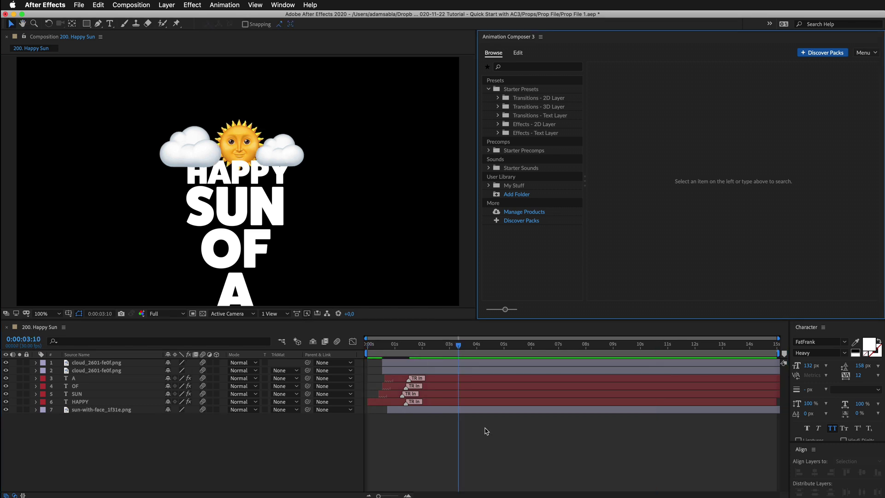
pyautogui.click(535, 125)
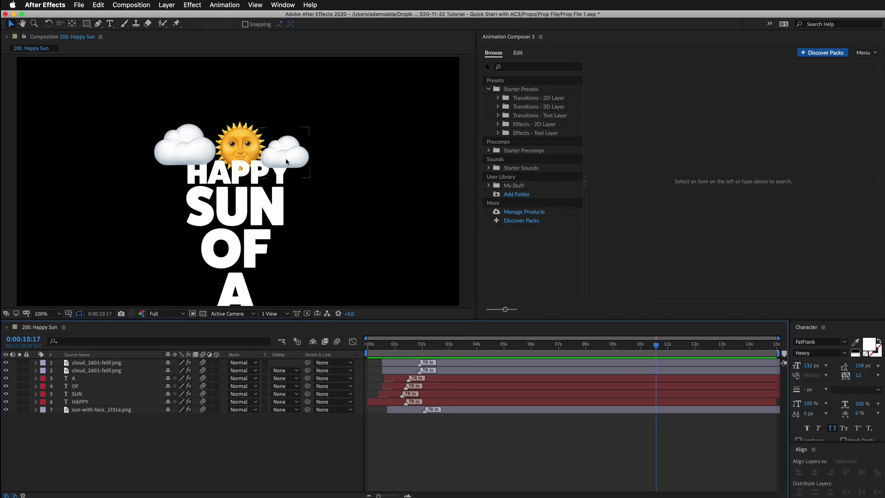
pyautogui.click(286, 162)
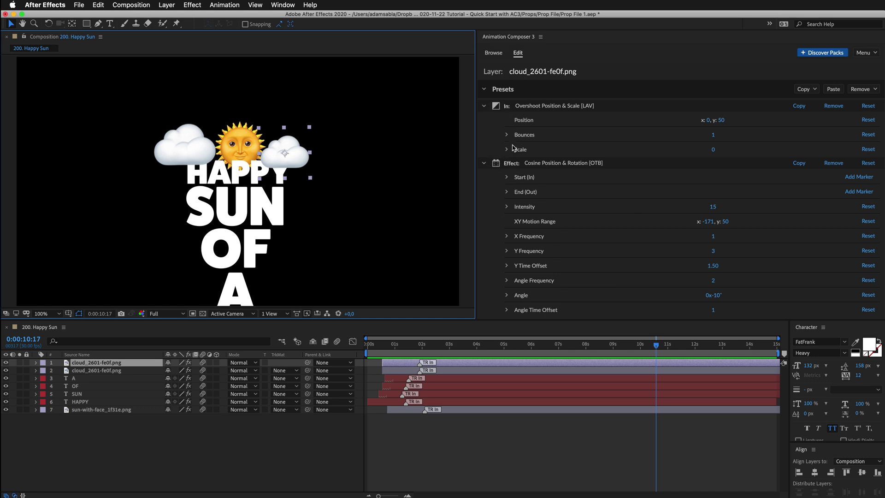
pyautogui.moveTo(426, 343); pyautogui.dragTo(506, 346)
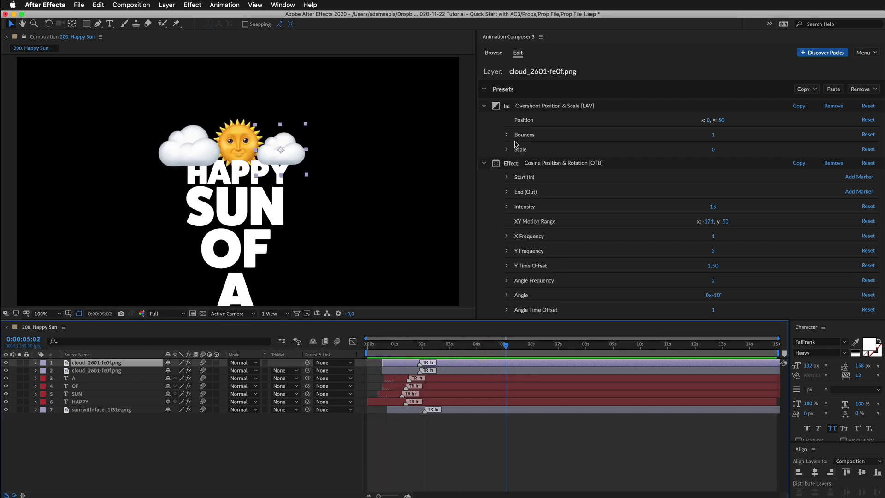
pyautogui.moveTo(506, 346); pyautogui.dragTo(535, 351)
# Step: Remove all effect presets from the two cloud layers and the sun layer, keeping their transitions, and scrub through the result
pyautogui.keyDown('shift'); pyautogui.click(523, 370); pyautogui.keyUp('shift')
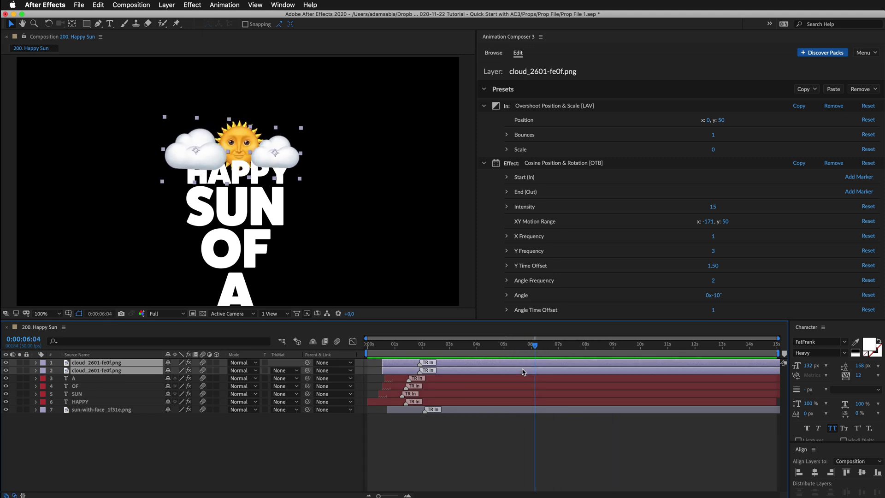
pyautogui.keyDown('shift'); pyautogui.click(522, 409); pyautogui.keyUp('shift')
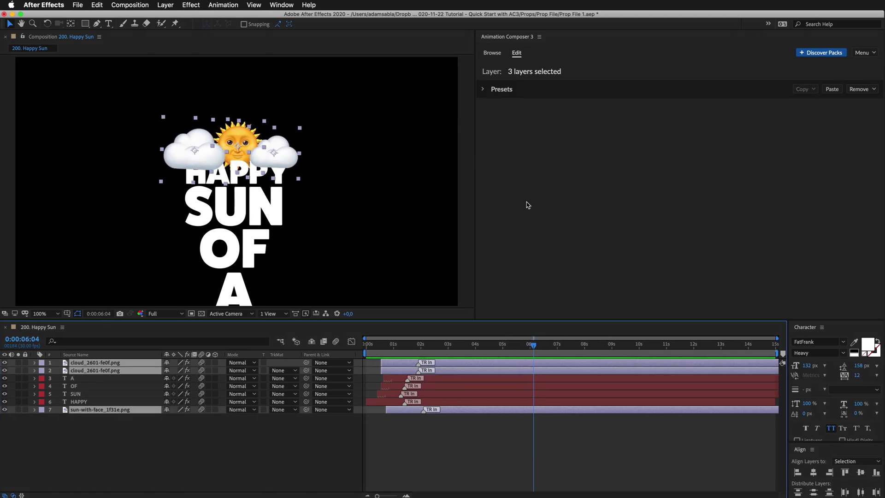
pyautogui.click(867, 89)
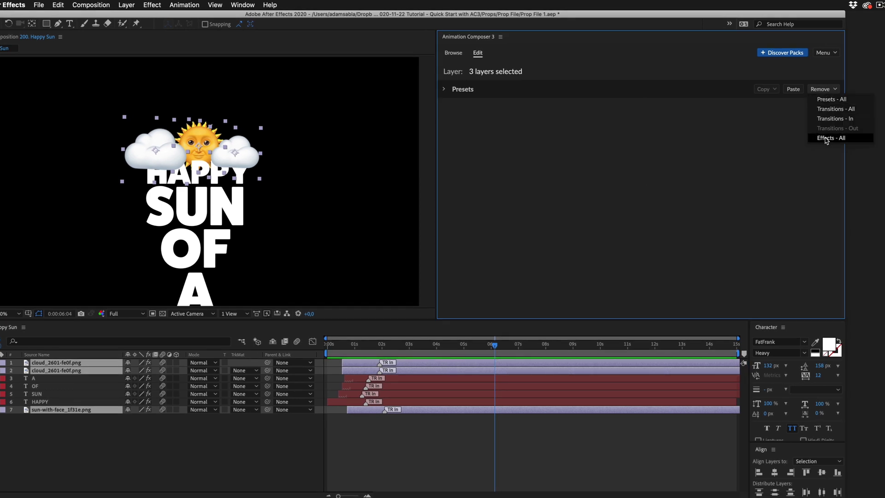
pyautogui.click(826, 138)
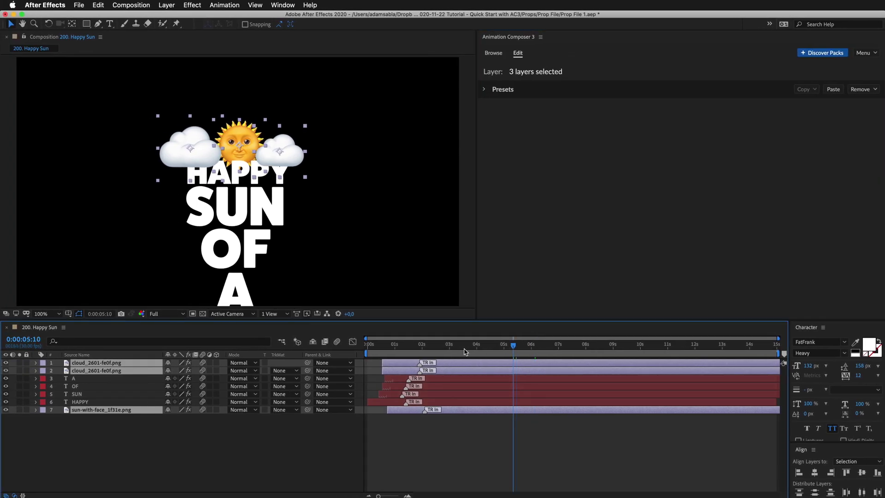
pyautogui.moveTo(465, 352)
pyautogui.mouseDown()
pyautogui.moveTo(367, 354)
pyautogui.moveTo(451, 350)
pyautogui.mouseUp()
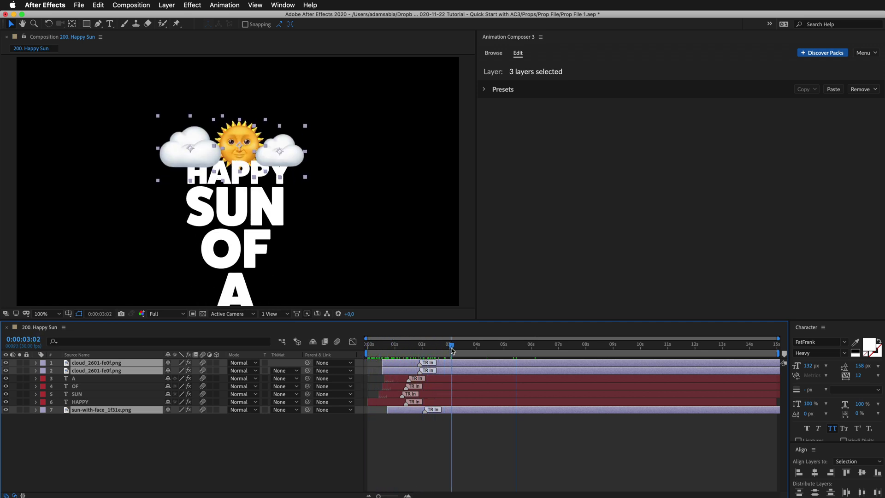
pyautogui.click(456, 416)
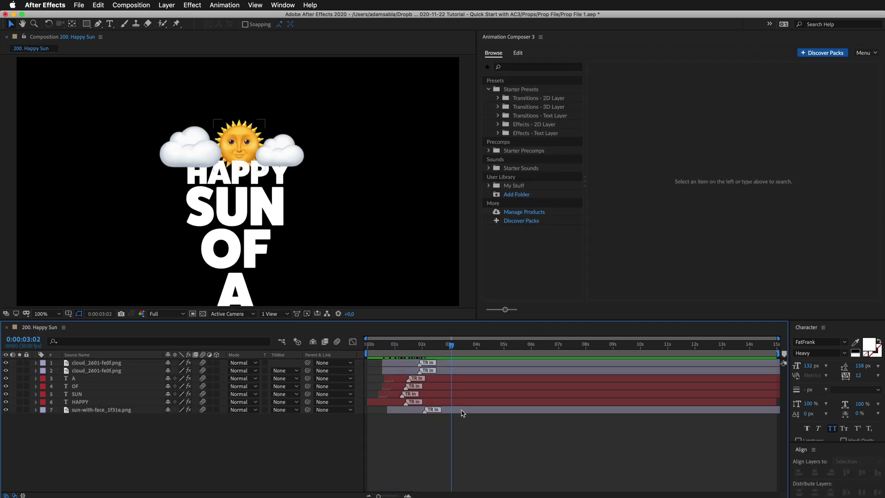
# Step: Apply the Cosine Position & Rotation preset from the Effects - 2D Layer folder to the sun layer
pyautogui.click(463, 410)
pyautogui.click(494, 54)
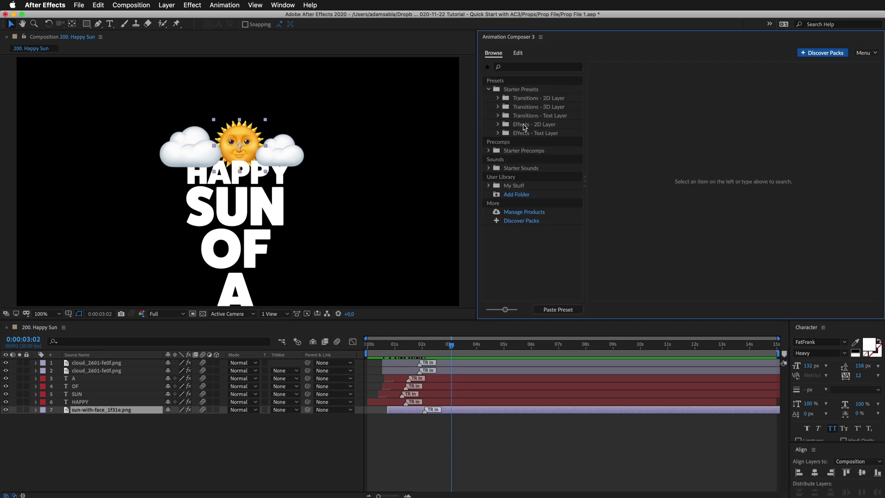
pyautogui.click(534, 125)
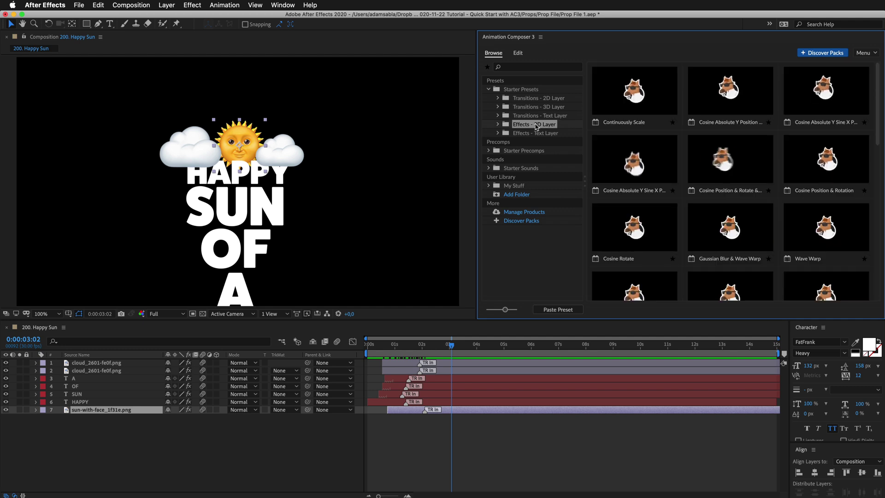
pyautogui.click(812, 152)
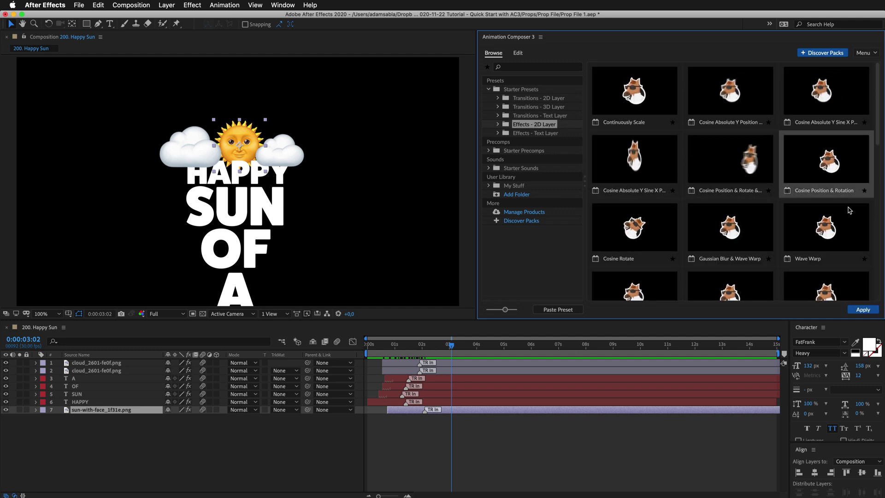
pyautogui.click(863, 310)
# Step: Set the sun effect's intensity to 19 and preview the sun's motion from about 3 seconds
pyautogui.click(449, 345)
pyautogui.moveTo(454, 348); pyautogui.dragTo(538, 359)
pyautogui.moveTo(714, 207); pyautogui.dragTo(714, 208)
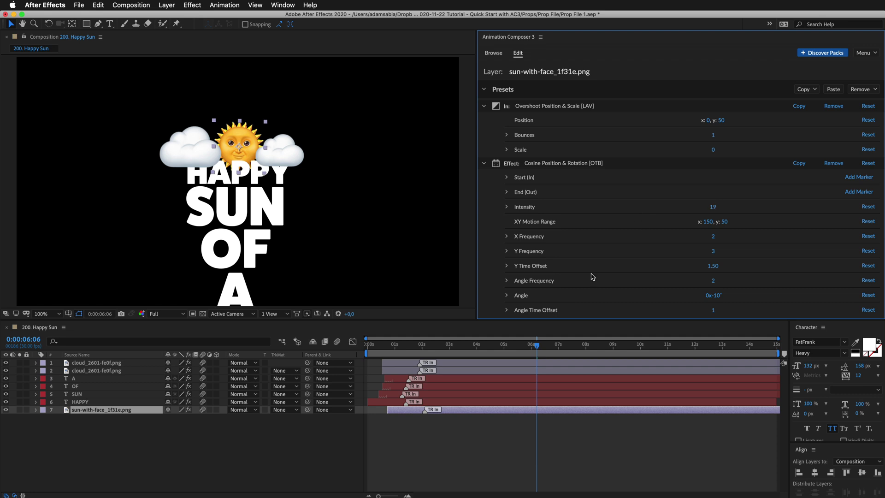
pyautogui.moveTo(514, 347); pyautogui.dragTo(454, 358)
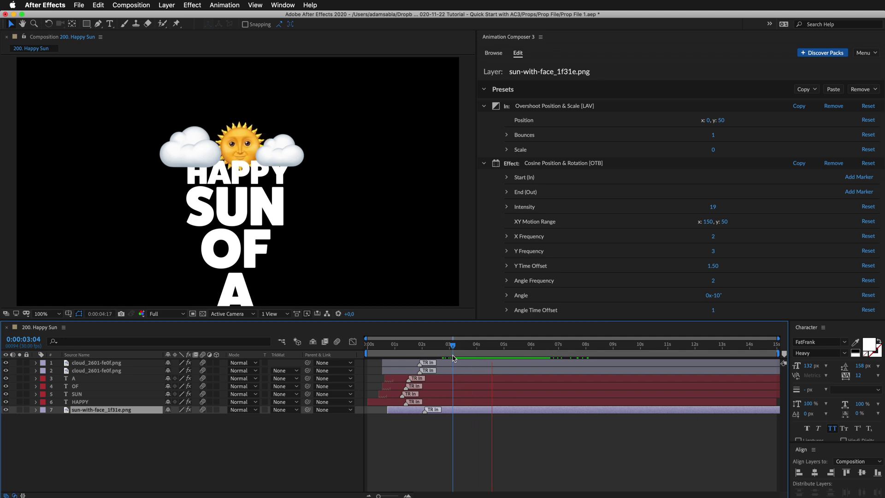
pyautogui.press('space')
# Step: Copy all effect presets from the sun layer, paste them onto both cloud layers, and preview the motion
pyautogui.click(798, 91)
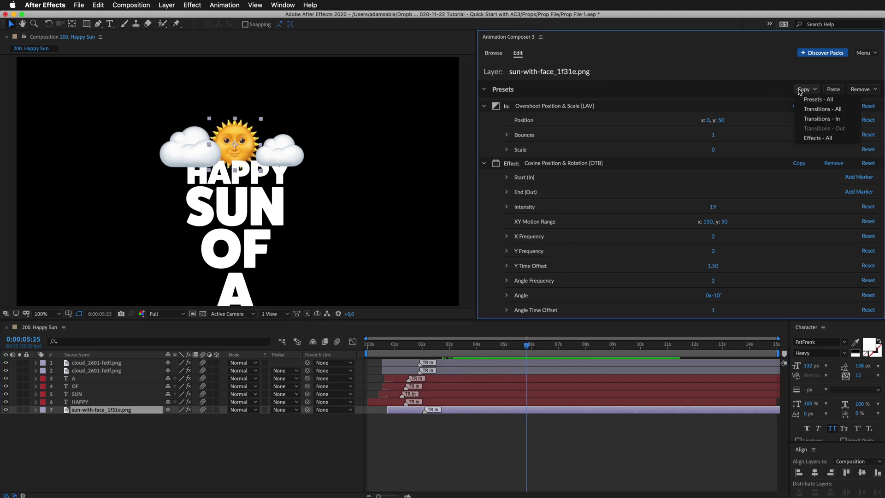
pyautogui.click(807, 140)
pyautogui.click(527, 370)
pyautogui.keyDown('shift'); pyautogui.click(524, 363); pyautogui.keyUp('shift')
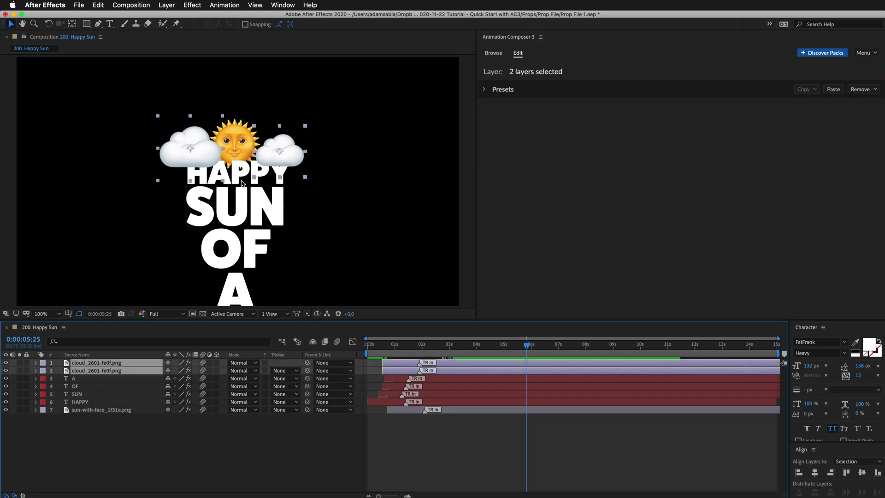
pyautogui.click(833, 90)
pyautogui.moveTo(514, 345); pyautogui.dragTo(474, 346)
pyautogui.press('space')
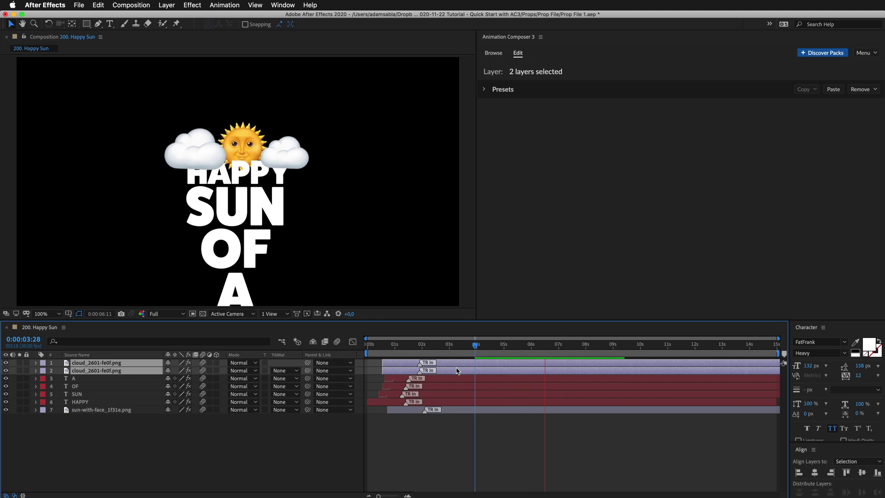
pyautogui.press('space')
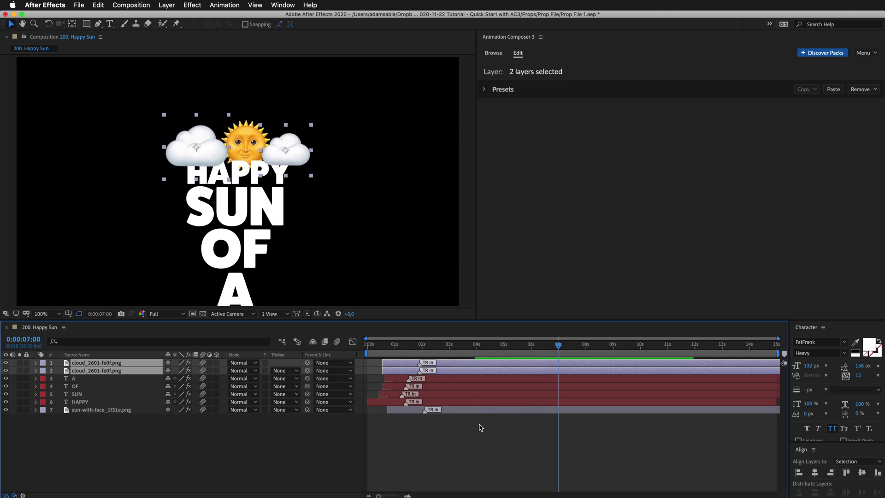
# Step: Set the X motion range of the right-hand cloud's Cosine Position & Rotation effect to -150
pyautogui.click(481, 427)
pyautogui.click(469, 365)
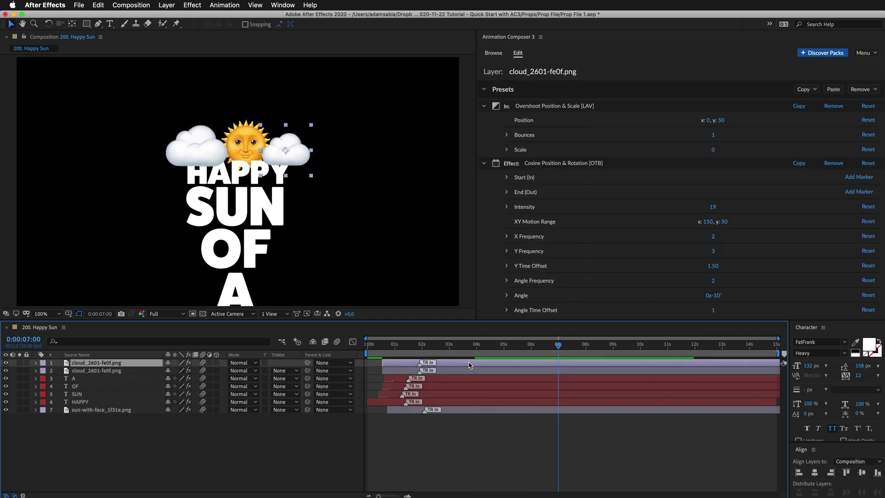
pyautogui.click(702, 223)
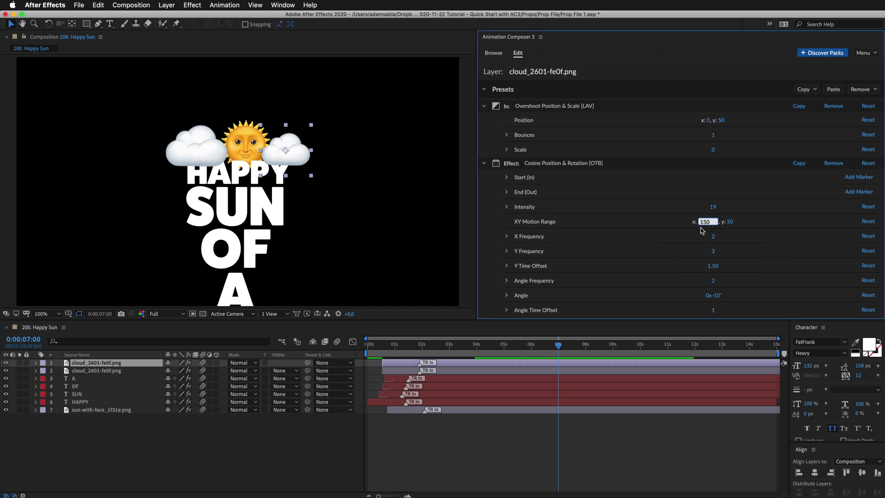
pyautogui.write('-150')
pyautogui.press('Return')
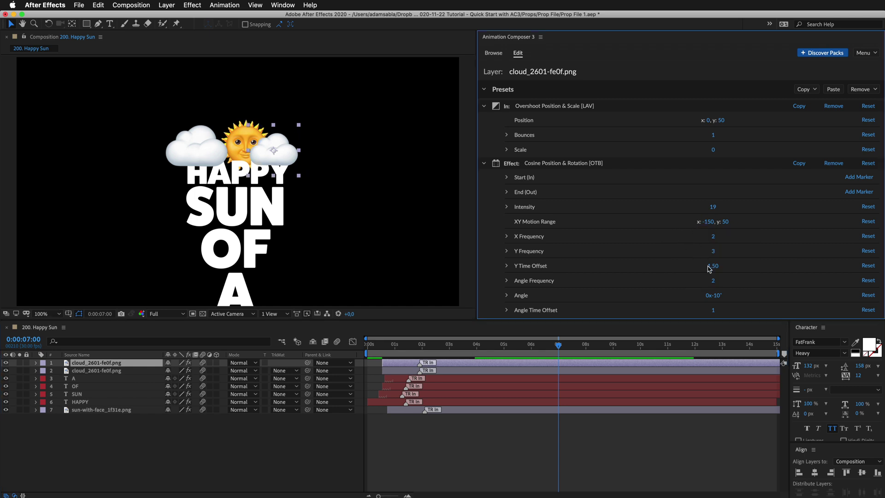
# Step: Set the right-hand cloud's Y Time Offset to 3.50 and X Frequency to 3, and preview the animation
pyautogui.moveTo(714, 271); pyautogui.dragTo(717, 269)
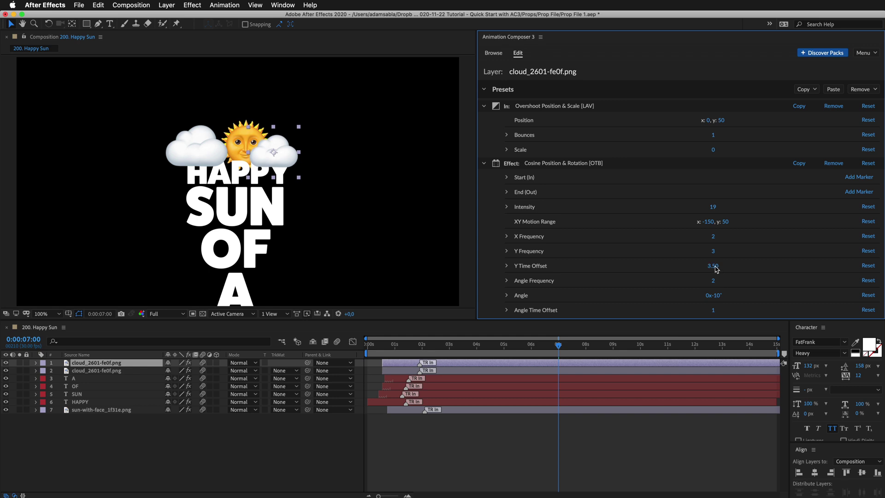
pyautogui.click(715, 239)
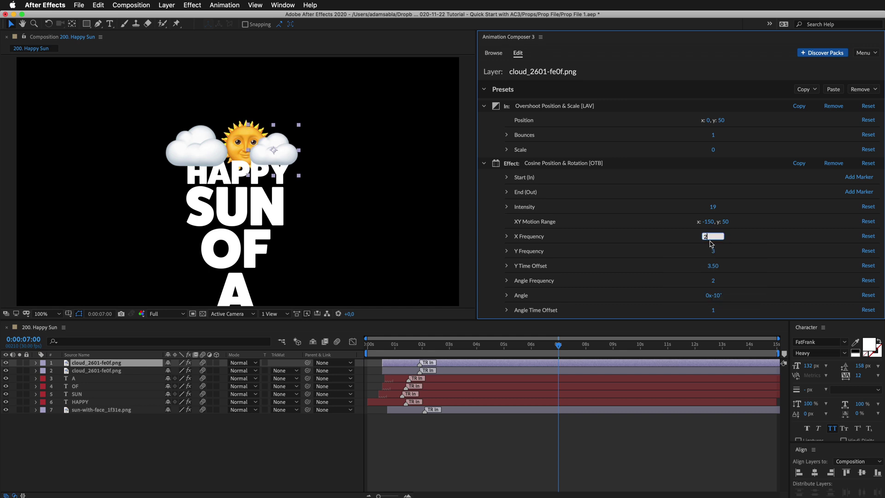
pyautogui.write('3')
pyautogui.press('Return')
pyautogui.moveTo(575, 346); pyautogui.dragTo(483, 350)
pyautogui.press('space')
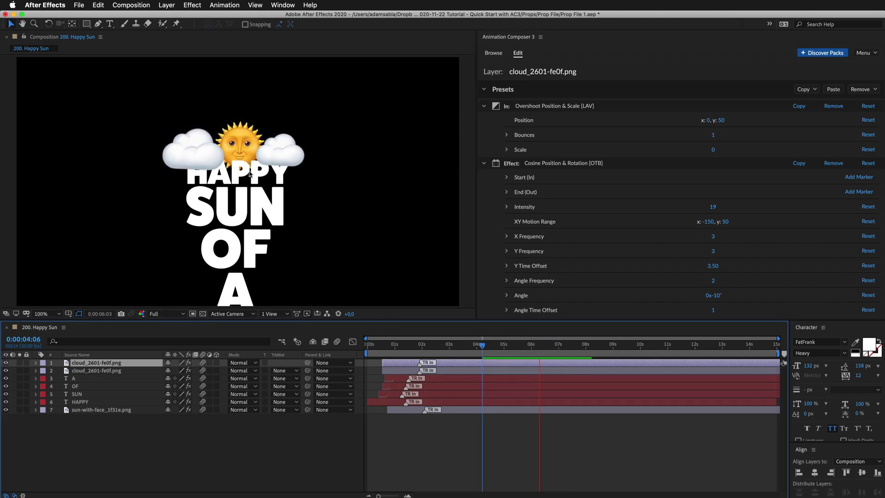
# Step: Set the left-hand cloud's Y Frequency to 2 and X Frequency to 1
pyautogui.click(264, 154)
pyautogui.click(218, 157)
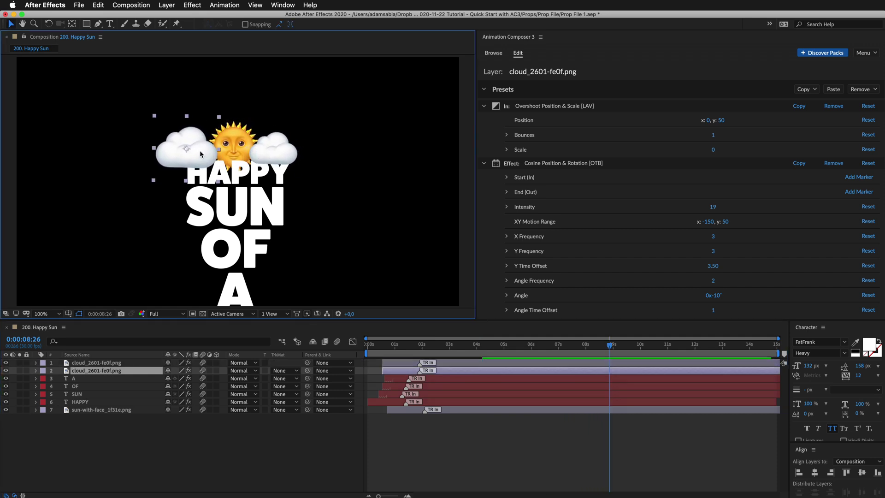
pyautogui.click(714, 253)
pyautogui.write('2')
pyautogui.press('Return')
pyautogui.click(713, 236)
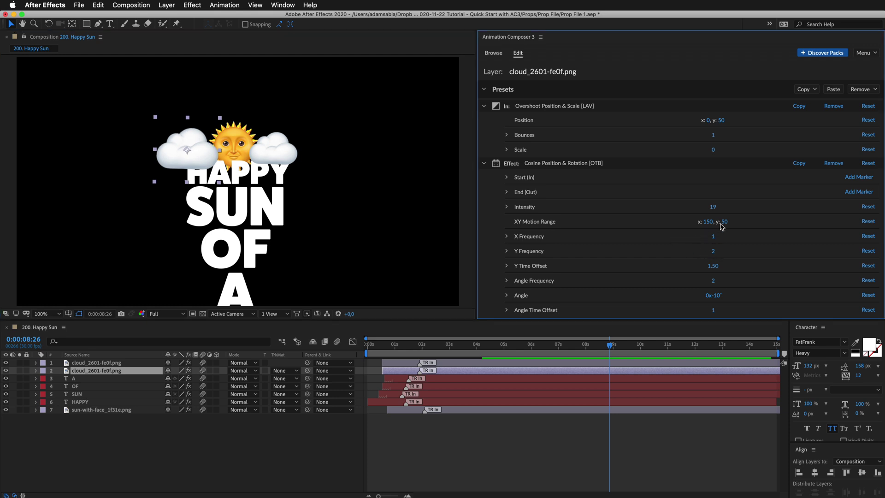
# Step: Set the left-hand cloud's Y motion range to 65 and its angle to -15°, and preview the clouds' motion
pyautogui.moveTo(725, 224); pyautogui.dragTo(735, 224)
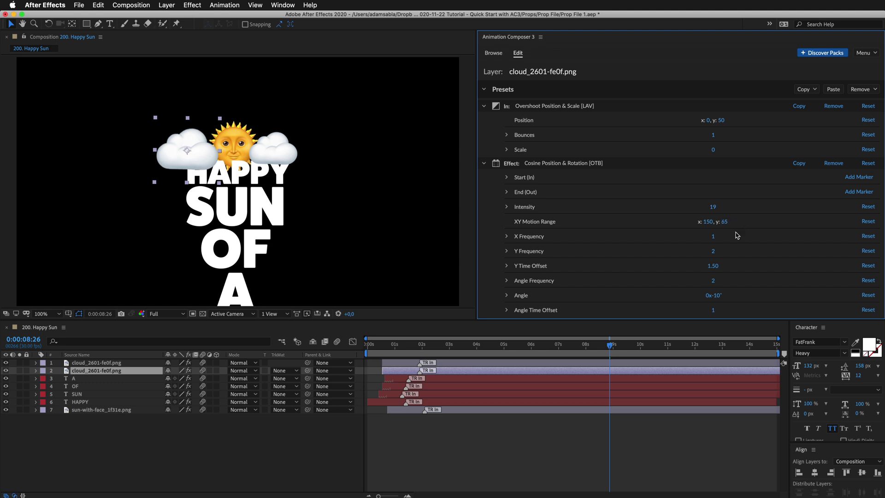
pyautogui.click(718, 295)
pyautogui.press('Return')
pyautogui.click(461, 349)
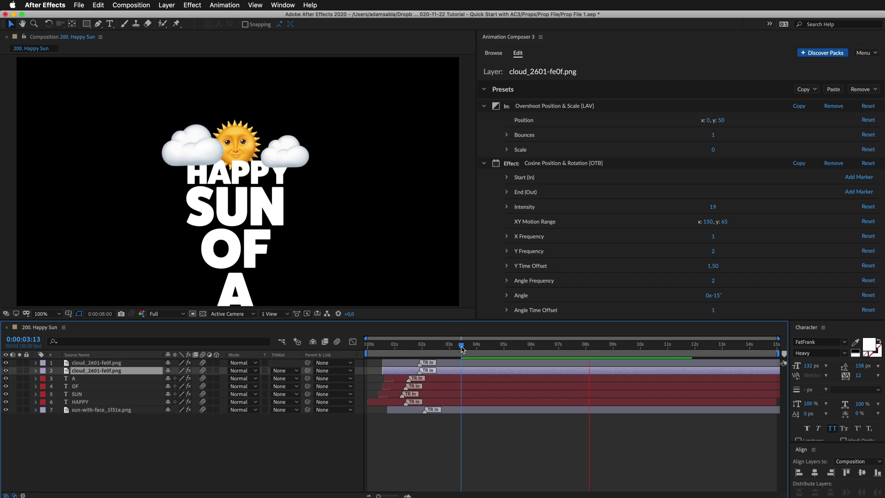
pyautogui.press('space')
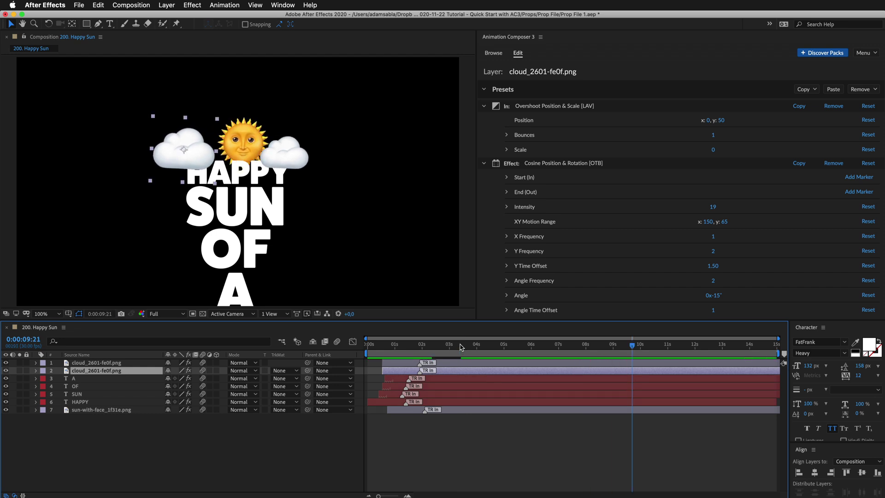
# Step: Add a Start (In) marker at 0:00:03:15 to the sun's Cosine Position & Rotation effect and scrub through it
pyautogui.click(491, 411)
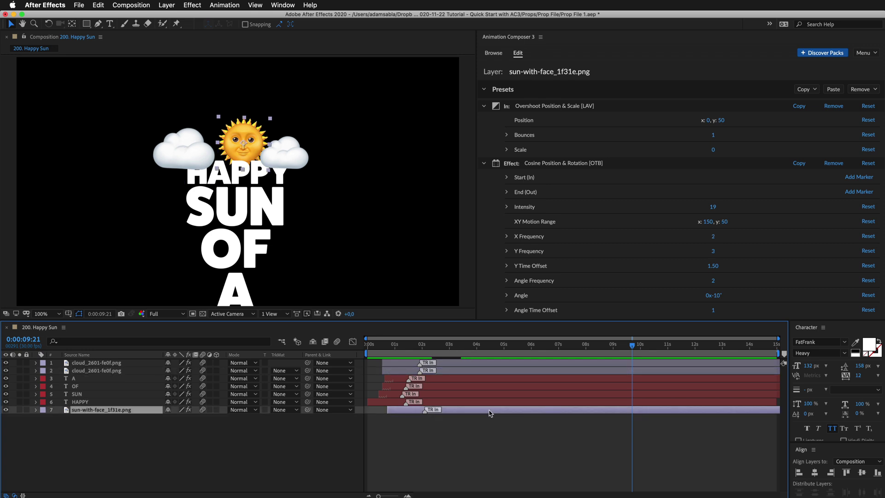
pyautogui.moveTo(486, 345); pyautogui.dragTo(462, 345)
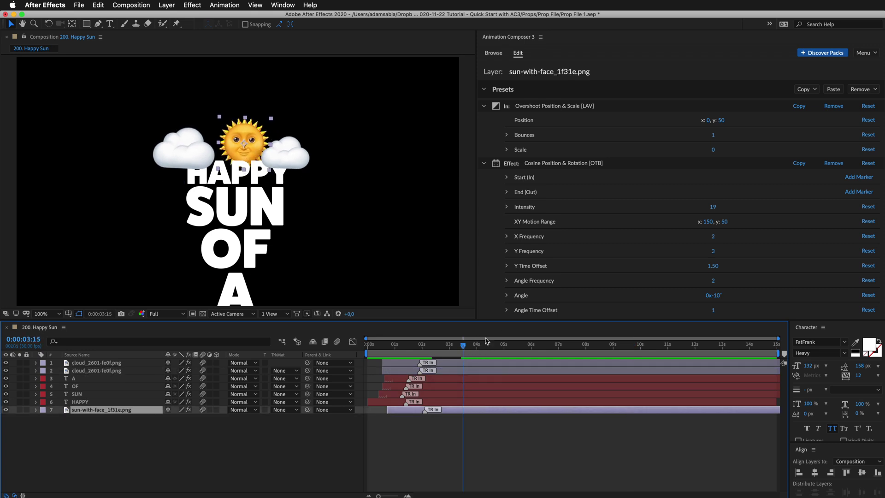
pyautogui.click(854, 180)
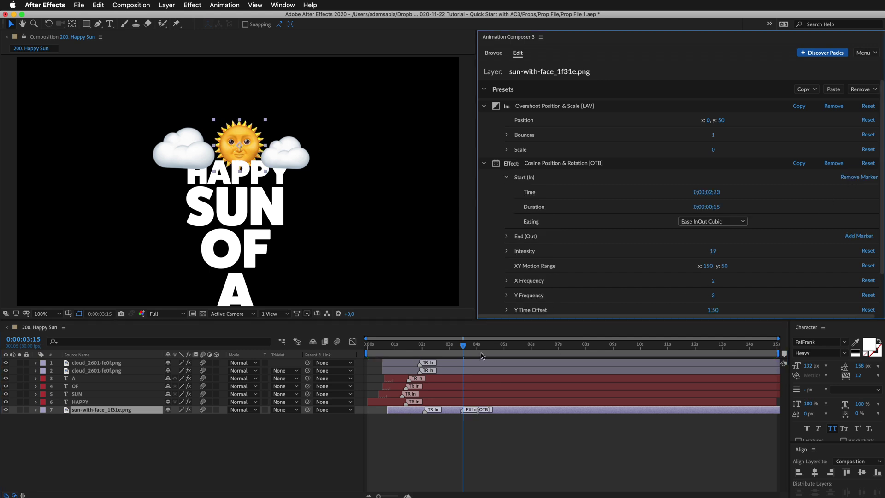
pyautogui.moveTo(462, 347); pyautogui.dragTo(509, 353)
# Step: Extend the sun effect's Start (In) duration to 0;00;01;04 on the layer and preview the transition into the effect
pyautogui.scroll(4, 472, 422)
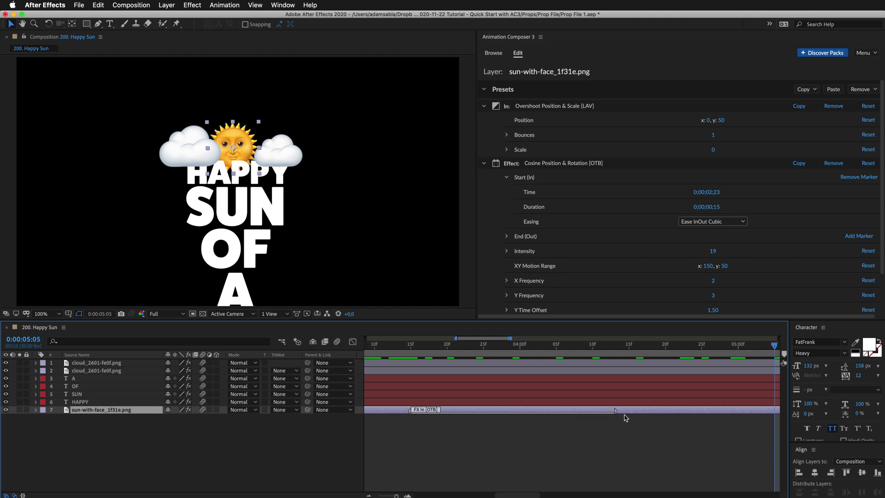
pyautogui.moveTo(662, 416); pyautogui.dragTo(664, 416)
pyautogui.scroll(-5, 543, 432)
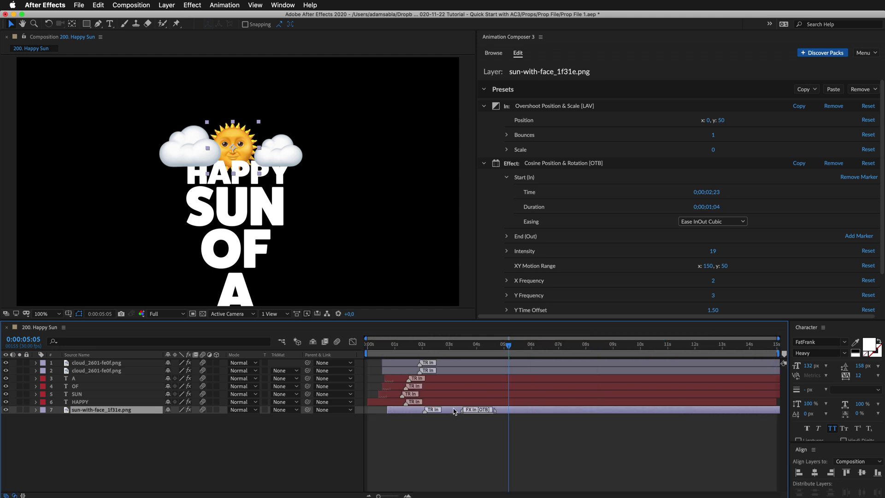
pyautogui.click(450, 349)
pyautogui.press('space')
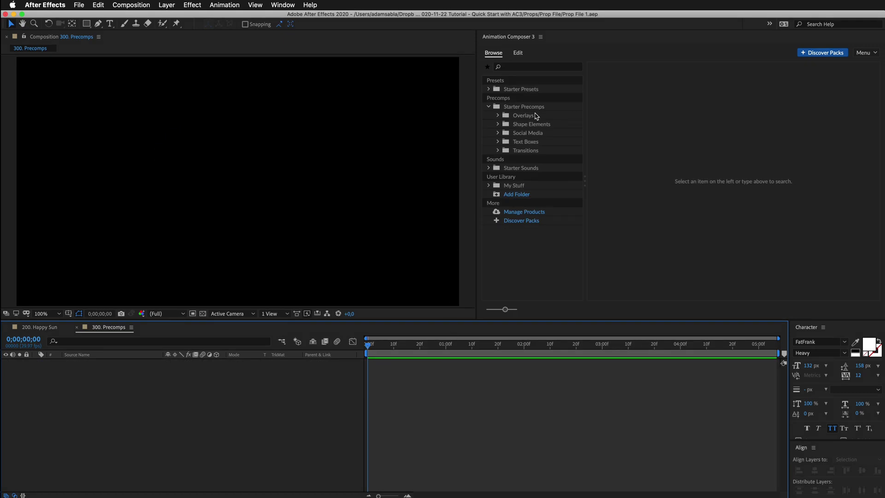
# Step: Add the Like Icon precomp from the Social Media folder to 300. Precomps with Animate In and Animate Out
pyautogui.click(522, 134)
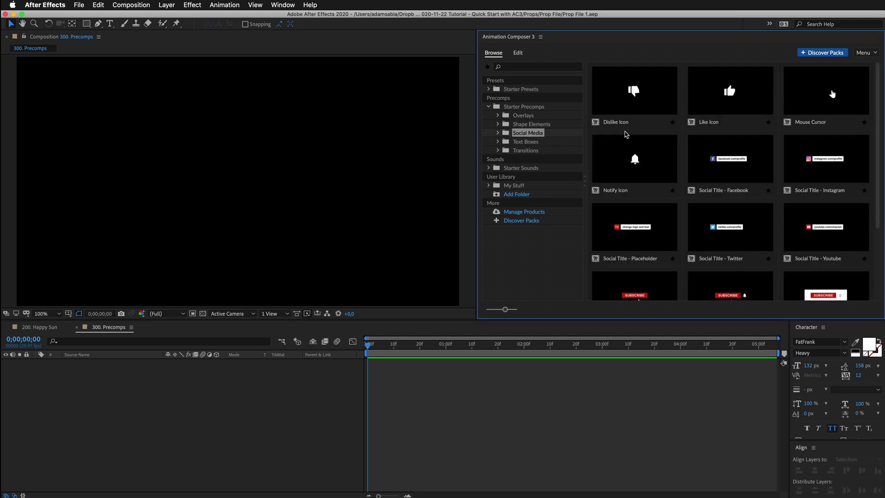
pyautogui.click(729, 99)
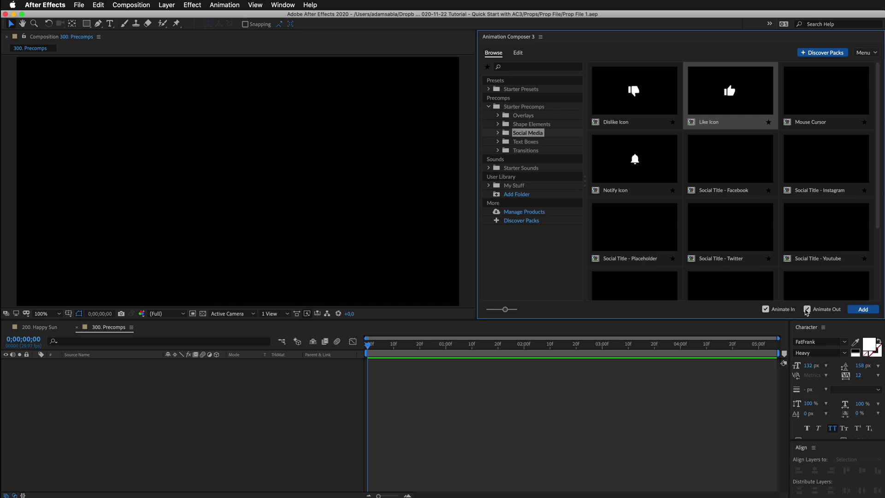
pyautogui.click(865, 310)
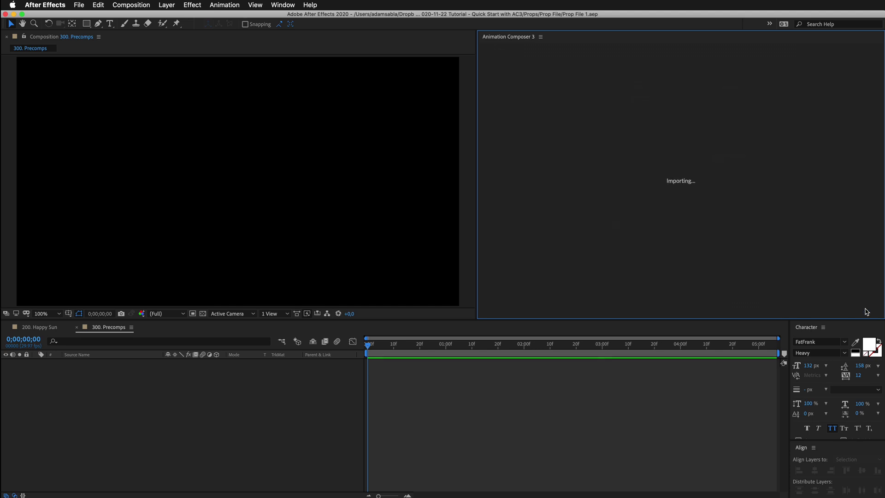
# Step: Shift the Like Icon layer about 6 frames later, preview it, and park the time at 0;00;01;19
pyautogui.moveTo(448, 364); pyautogui.dragTo(463, 365)
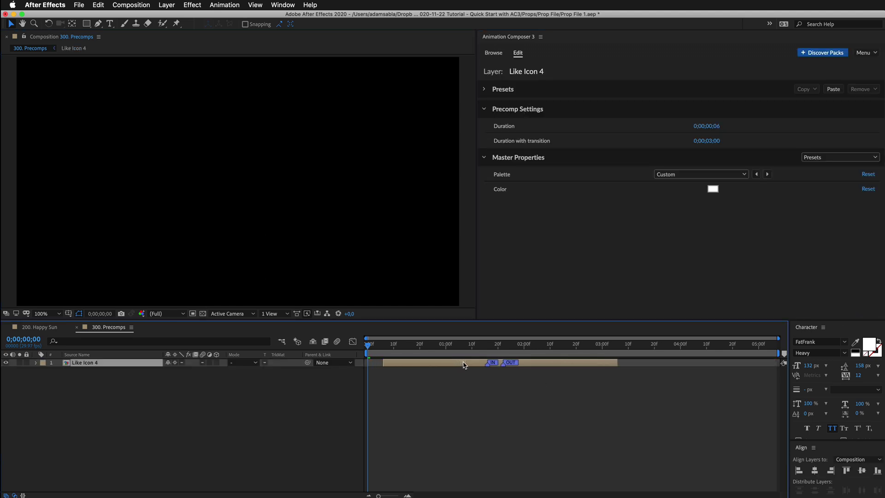
pyautogui.moveTo(389, 345); pyautogui.dragTo(374, 348)
pyautogui.press('space')
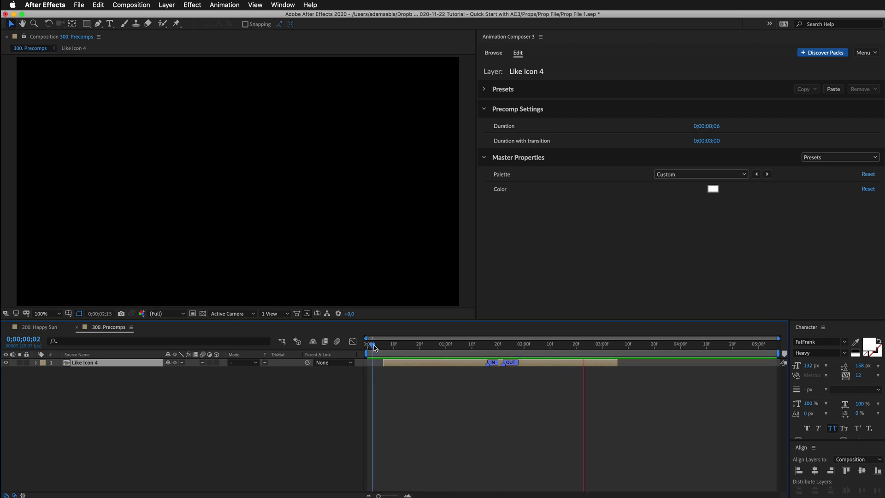
pyautogui.moveTo(396, 351); pyautogui.dragTo(495, 351)
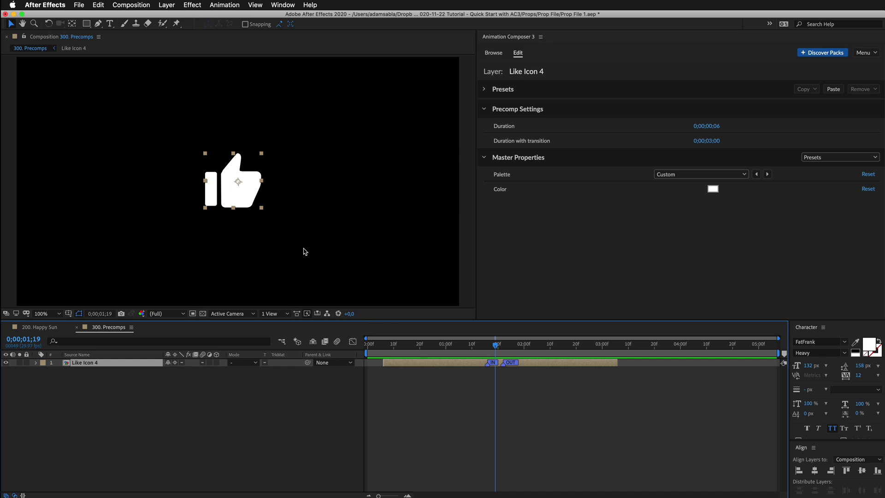
# Step: Scale the like icon up slightly in the composition and set its precomp duration to 0;00;00;29
pyautogui.moveTo(260, 208); pyautogui.dragTo(279, 220)
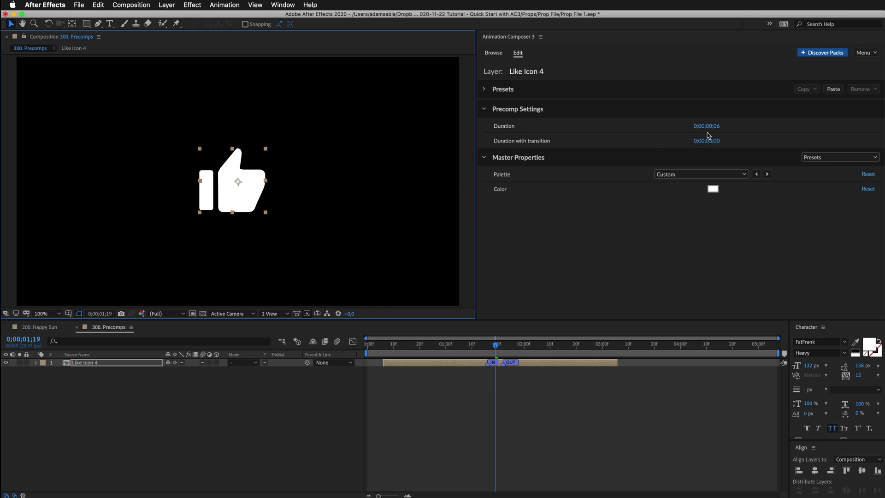
pyautogui.moveTo(710, 127); pyautogui.dragTo(730, 138)
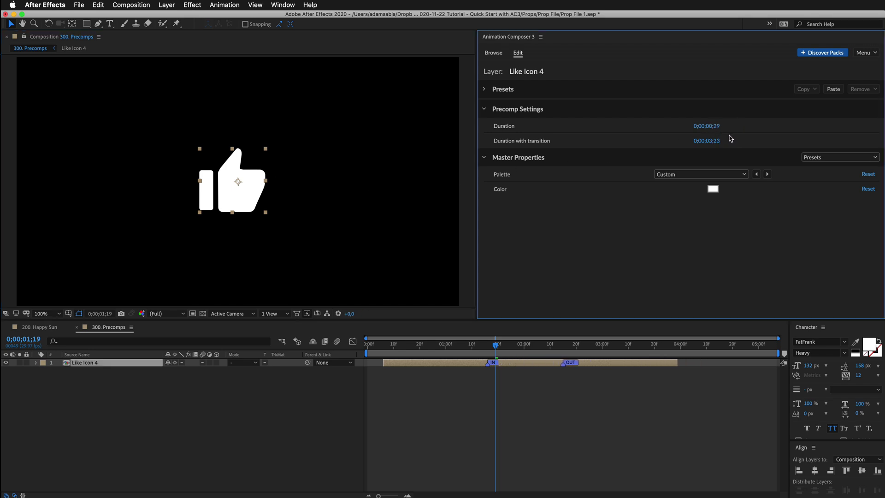
# Step: Try changing the Like Icon's master Color to a bright red
pyautogui.click(713, 189)
pyautogui.click(509, 312)
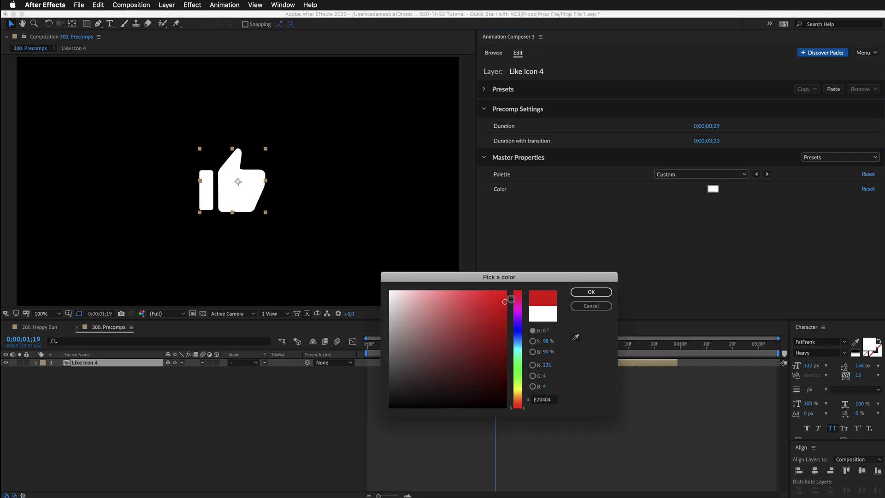
pyautogui.click(589, 293)
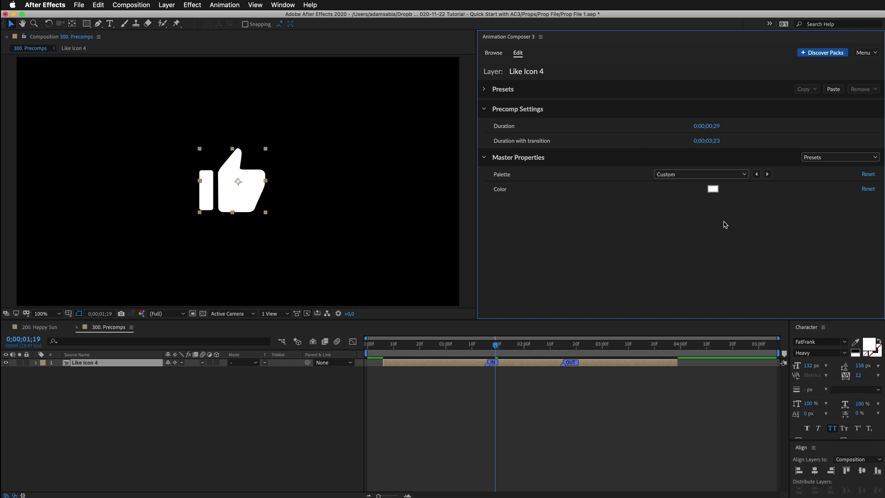
# Step: Add the Subscribe Button precomp from the Social Media folder and place its layer beneath Like Icon, starting at the same frame
pyautogui.click(493, 53)
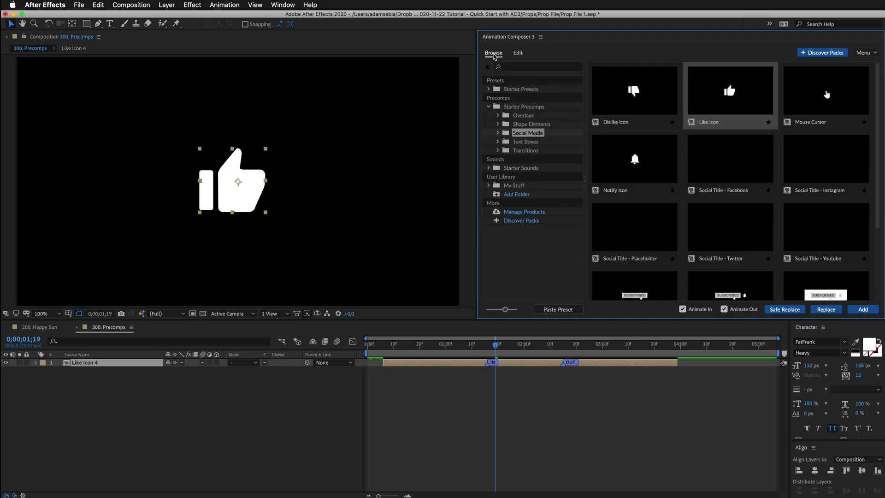
pyautogui.scroll(-3, 682, 237)
pyautogui.click(681, 234)
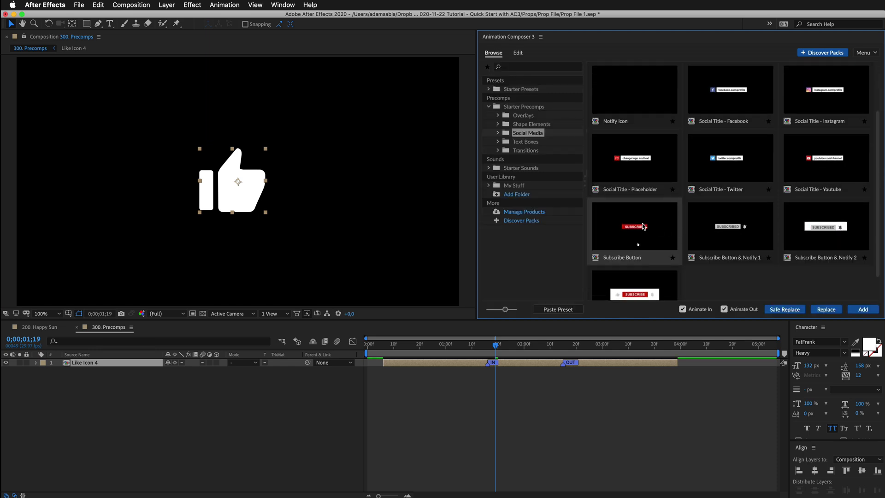
pyautogui.click(863, 310)
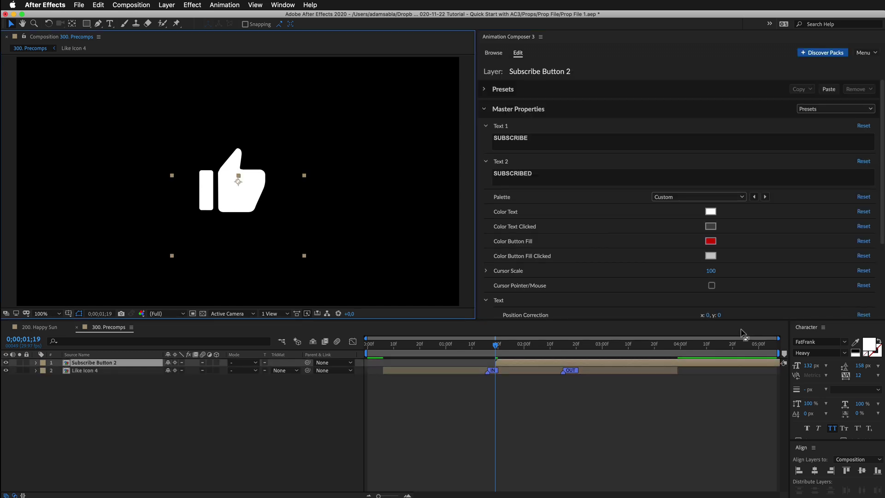
pyautogui.moveTo(712, 362); pyautogui.dragTo(601, 374)
pyautogui.moveTo(398, 349); pyautogui.dragTo(508, 349)
# Step: Scale down the like icon, arrange it above the subscribe button with a clear gap between them, and preview from 0;00;00;04
pyautogui.click(161, 216)
pyautogui.moveTo(259, 211); pyautogui.dragTo(259, 148)
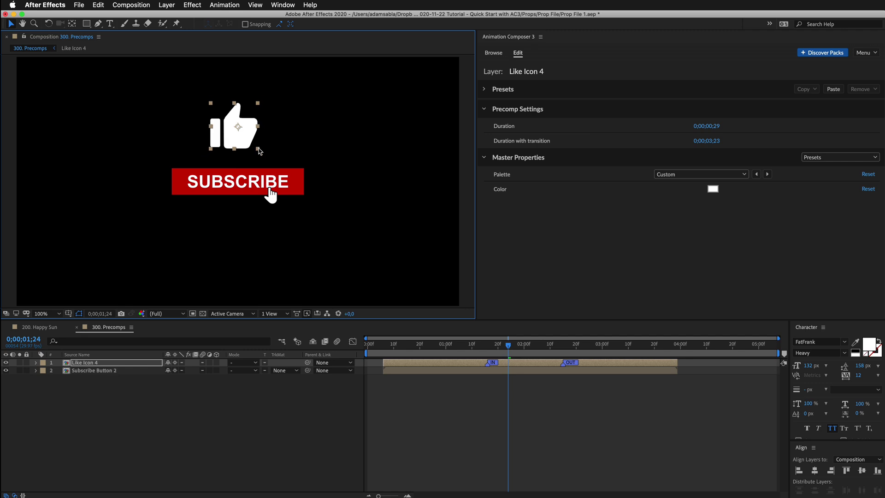
pyautogui.moveTo(240, 184); pyautogui.dragTo(240, 222)
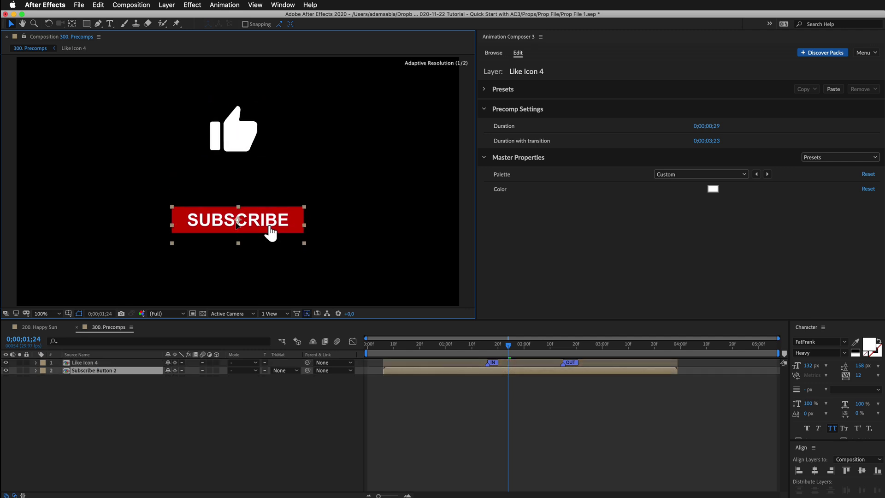
pyautogui.moveTo(239, 139); pyautogui.dragTo(239, 143)
pyautogui.click(373, 346)
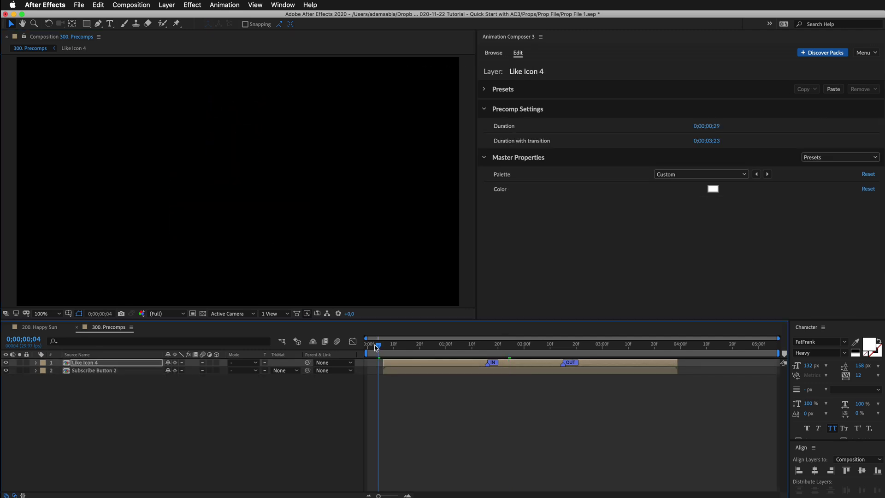
pyautogui.press('space')
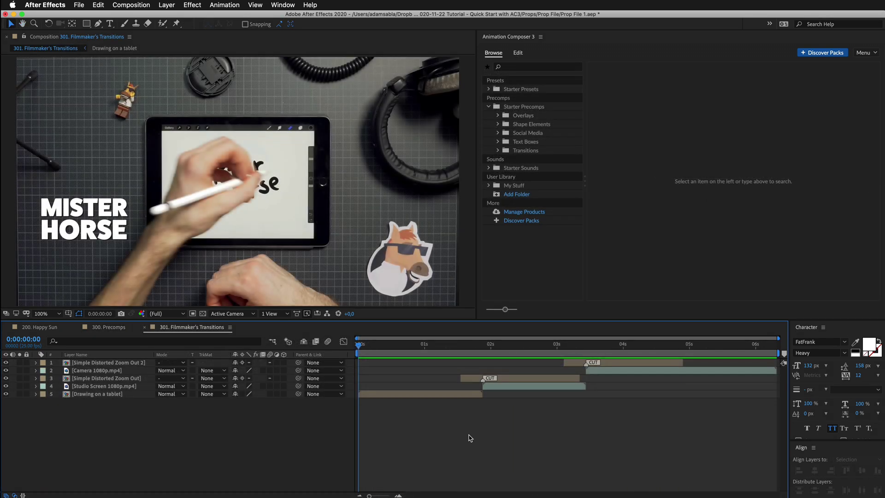
# Step: Preview the 301. Filmmaker's Transitions composition and delete both Simple Distorted Zoom Out layers
pyautogui.press('space')
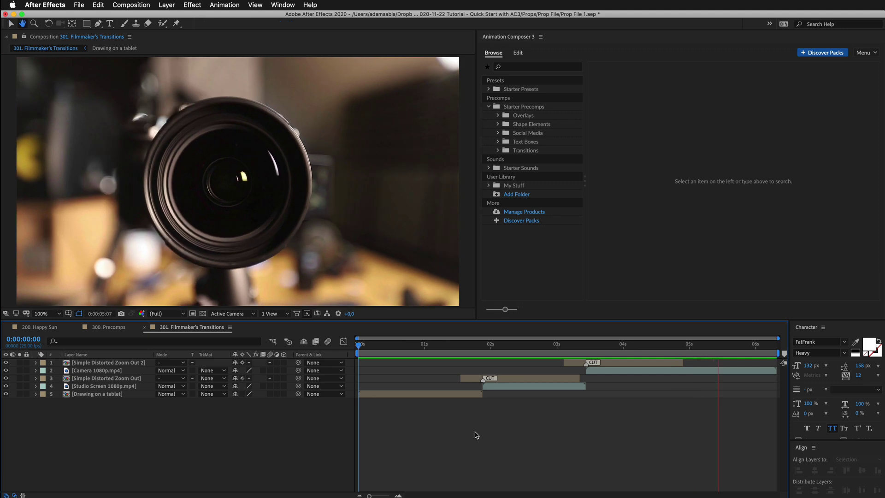
pyautogui.click(627, 365)
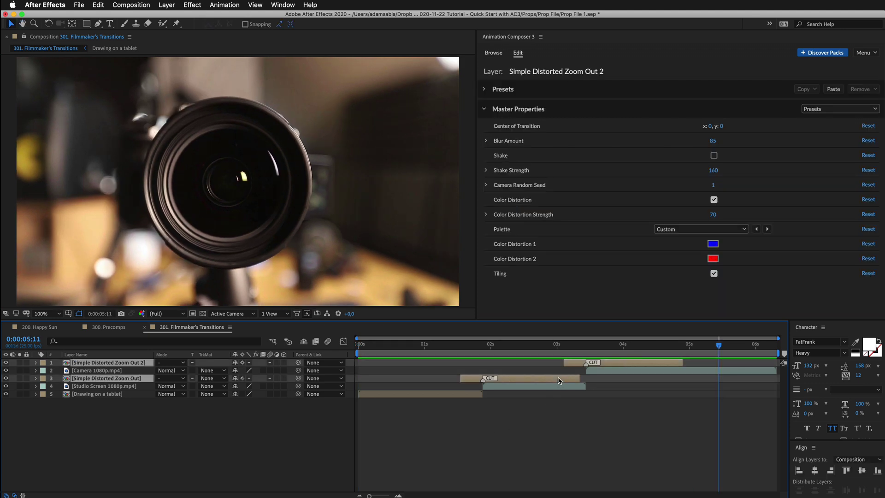
pyautogui.keyDown('shift'); pyautogui.click(559, 381); pyautogui.keyUp('shift')
pyautogui.press('Delete')
# Step: Add the Simple Distorted Zoom Out transition above Studio Screen 1080p.mp4 at the 0:00:01:22 cut and preview it
pyautogui.moveTo(563, 355); pyautogui.dragTo(483, 357)
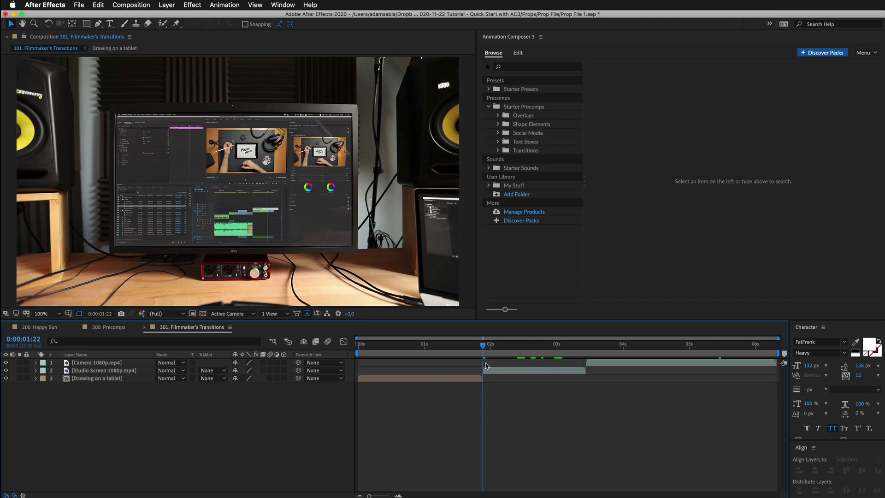
pyautogui.click(497, 376)
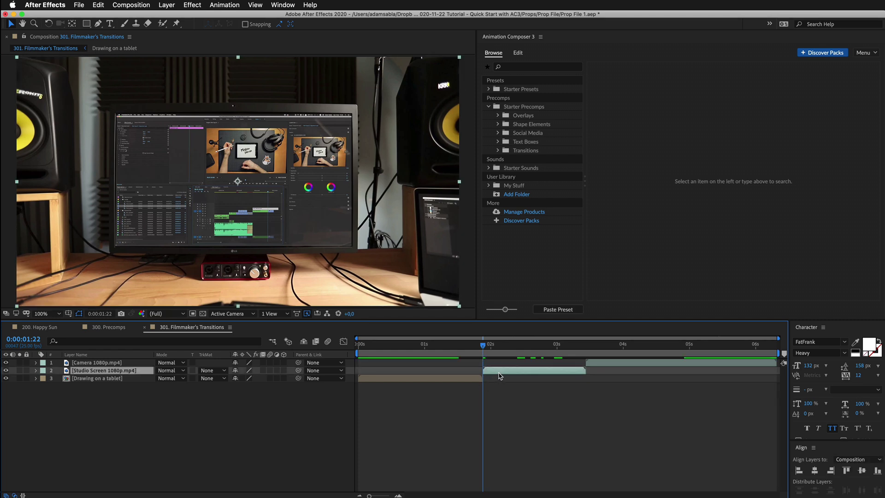
pyautogui.click(524, 151)
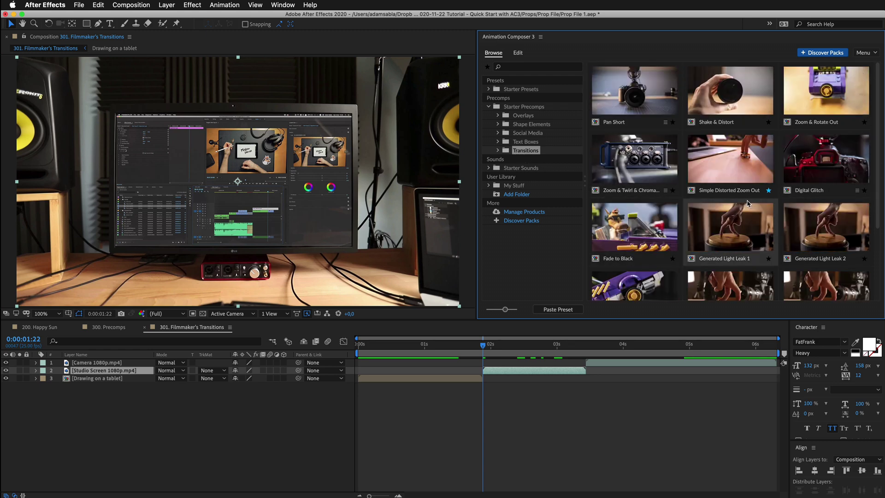
pyautogui.click(730, 163)
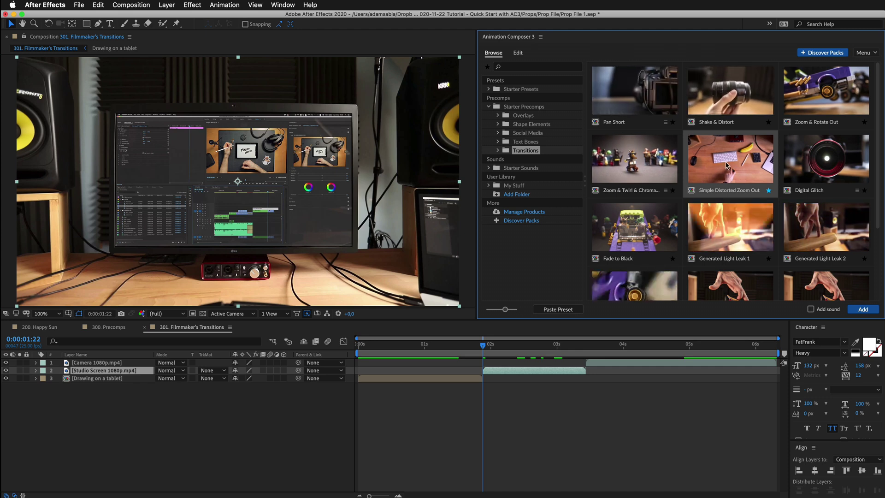
pyautogui.click(863, 310)
pyautogui.moveTo(489, 345)
pyautogui.mouseDown()
pyautogui.moveTo(475, 346)
pyautogui.moveTo(526, 346)
pyautogui.moveTo(481, 344)
pyautogui.mouseUp()
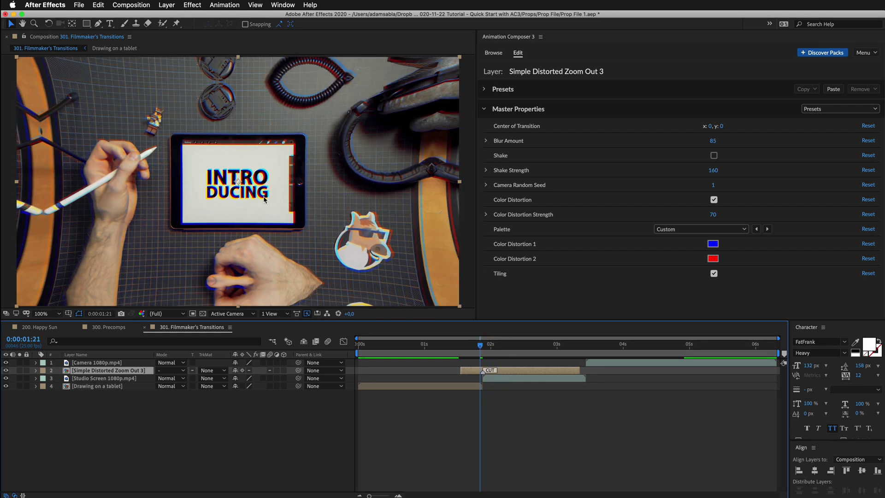
pyautogui.press('space')
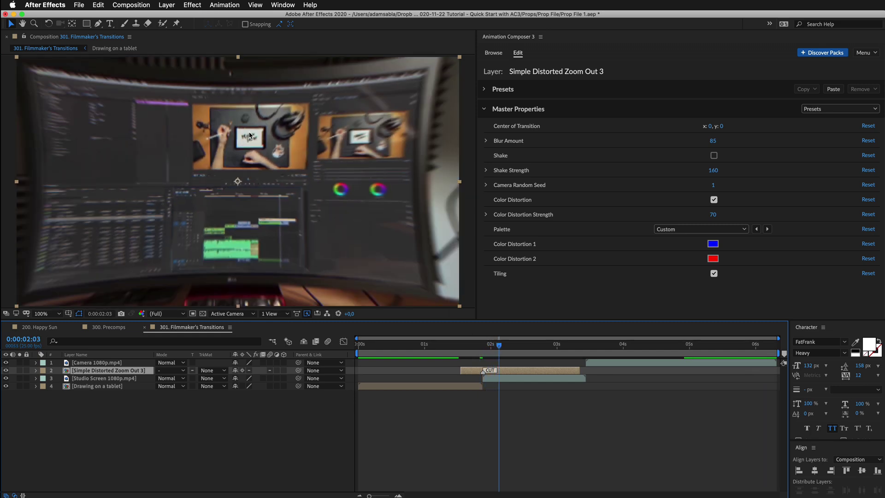
# Step: At 0:00:02:00, move the first transition's anchor point onto the tablet shown on the studio monitor, and preview the zoom
pyautogui.moveTo(496, 345); pyautogui.dragTo(476, 347)
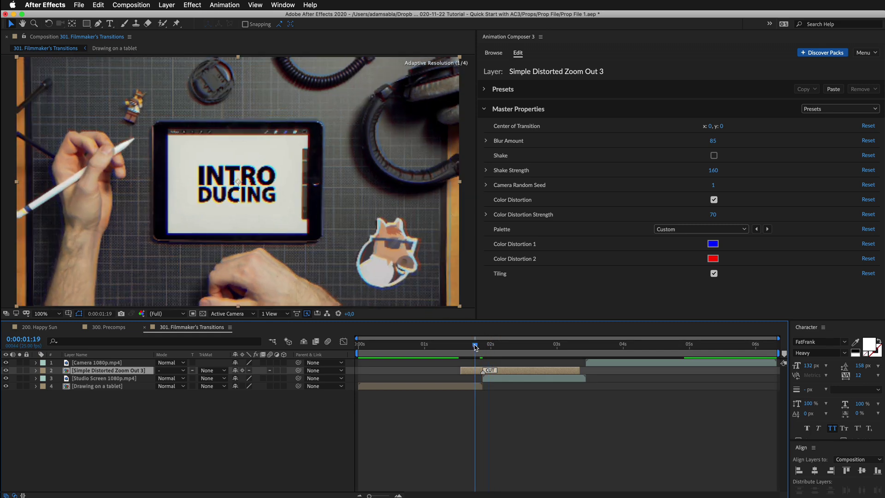
pyautogui.press('space')
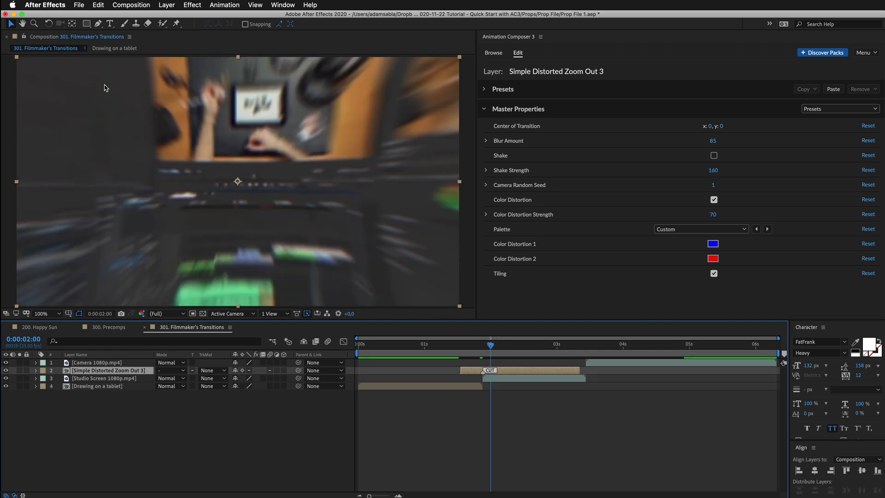
pyautogui.click(73, 24)
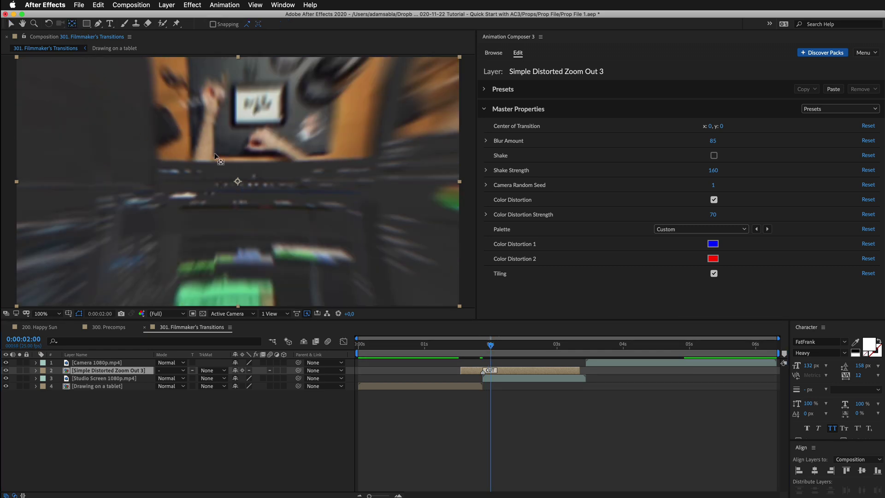
pyautogui.moveTo(236, 181); pyautogui.dragTo(248, 147)
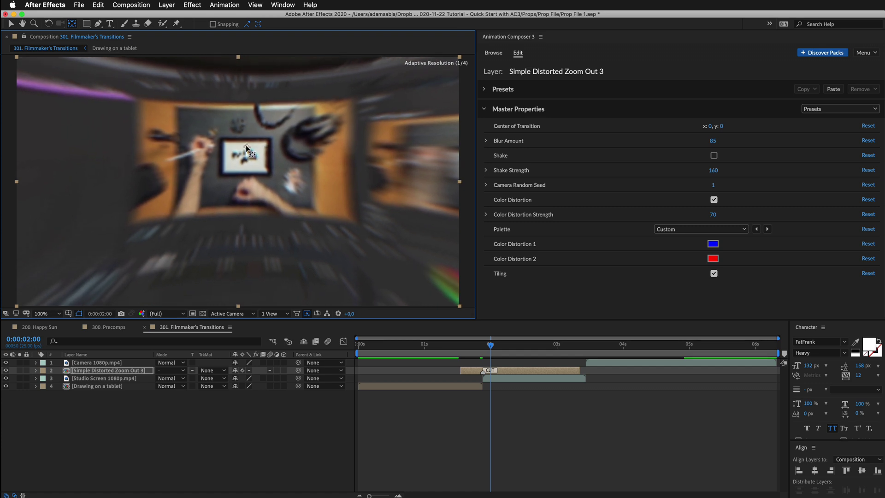
pyautogui.moveTo(482, 346); pyautogui.dragTo(467, 350)
pyautogui.press('space')
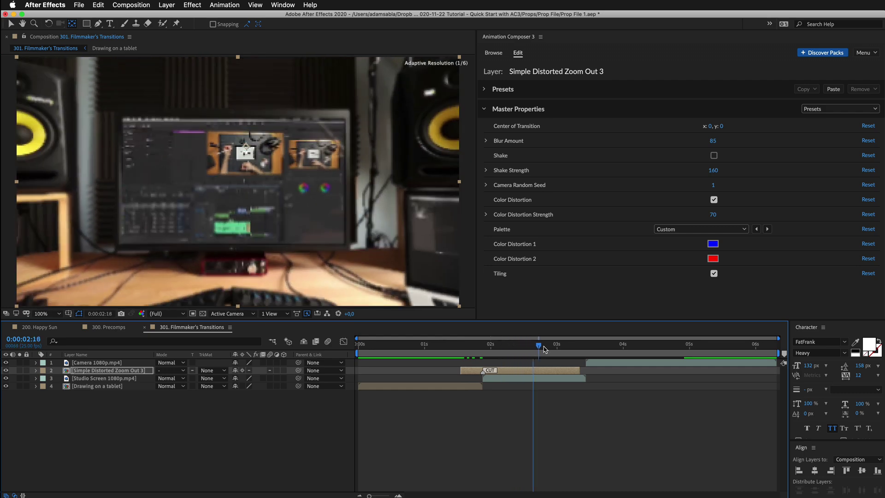
pyautogui.click(454, 354)
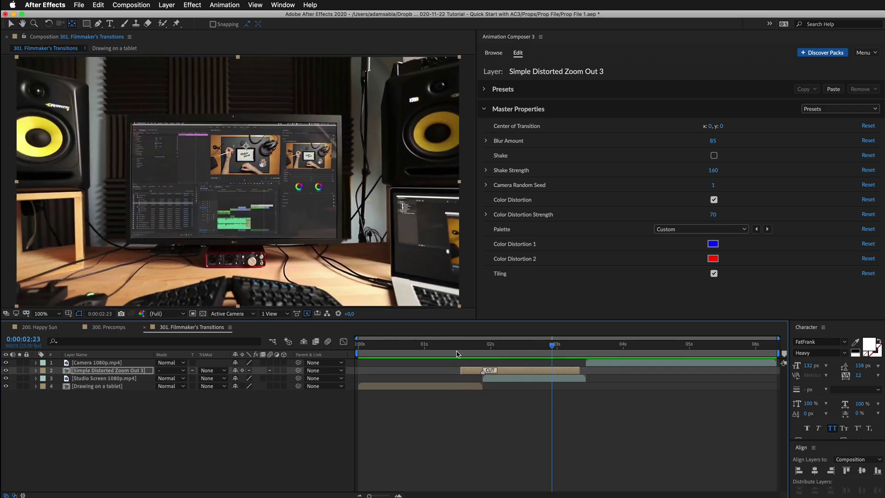
# Step: Add another Simple Distorted Zoom Out transition above Camera 1080p.mp4 at the 0:00:03:11 cut
pyautogui.click(590, 362)
pyautogui.click(585, 345)
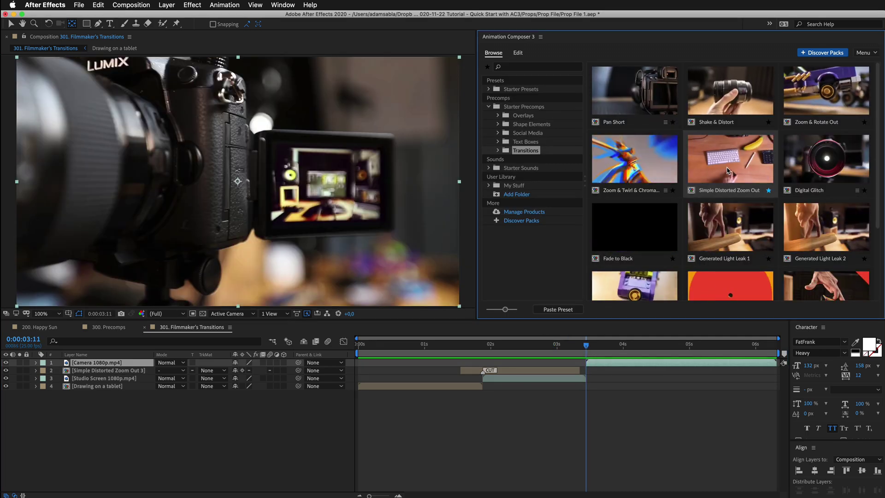
pyautogui.click(862, 310)
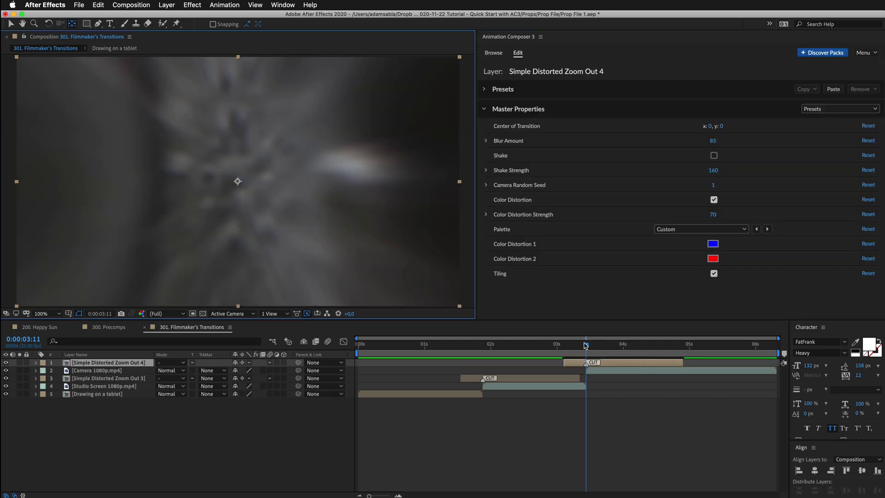
# Step: At 0:00:03:18, move the second transition's anchor point onto the camera's flip-out screen, and preview from 0:00:02:20
pyautogui.moveTo(586, 346)
pyautogui.mouseDown()
pyautogui.moveTo(567, 346)
pyautogui.moveTo(582, 346)
pyautogui.mouseUp()
pyautogui.press('space')
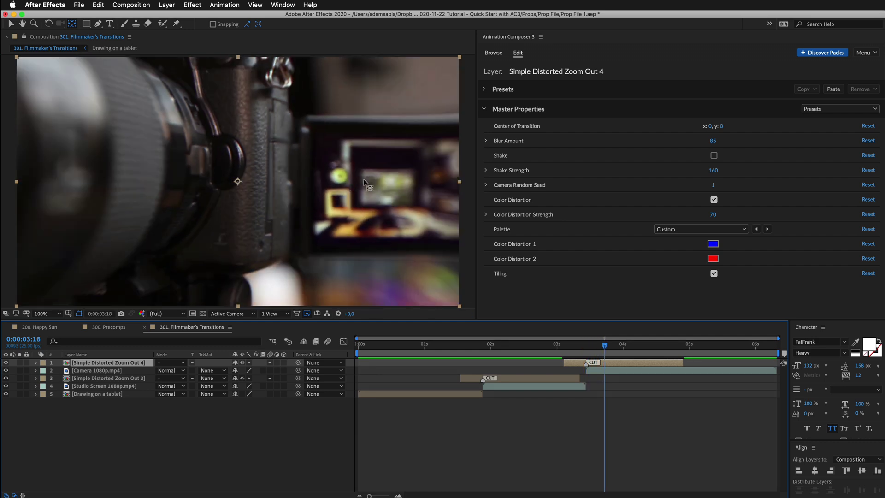
pyautogui.moveTo(251, 183); pyautogui.dragTo(348, 184)
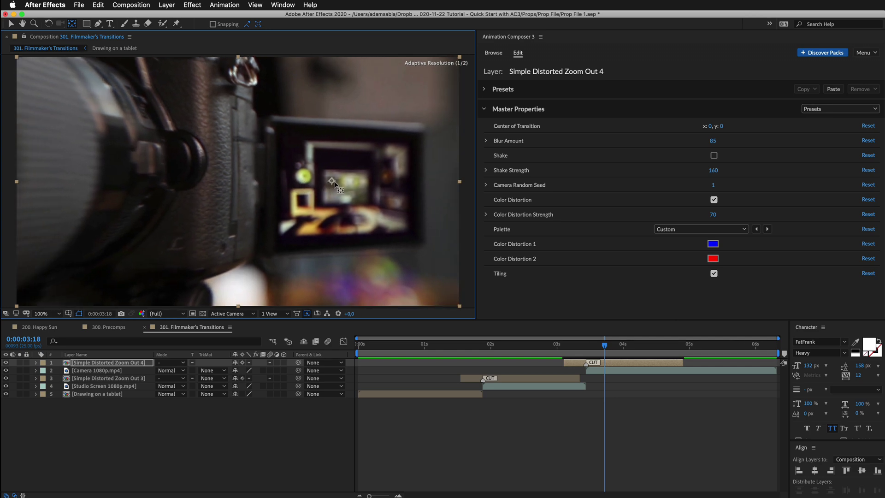
pyautogui.moveTo(604, 345); pyautogui.dragTo(544, 349)
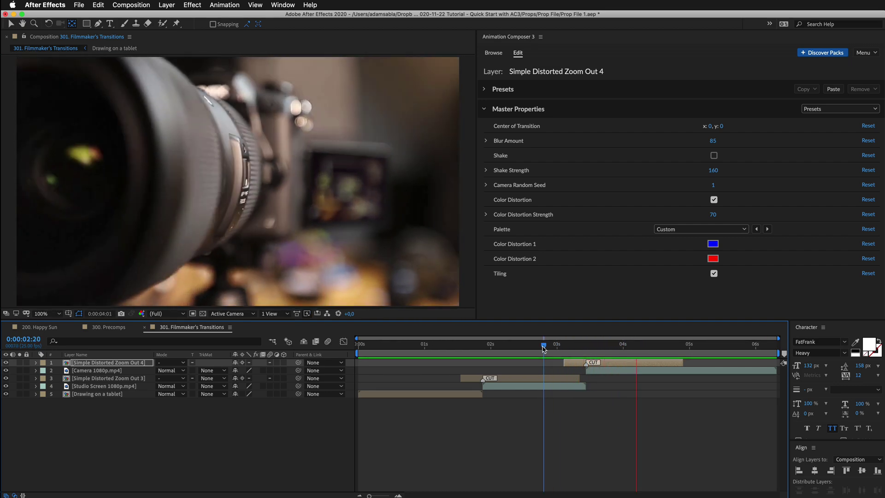
pyautogui.press('space')
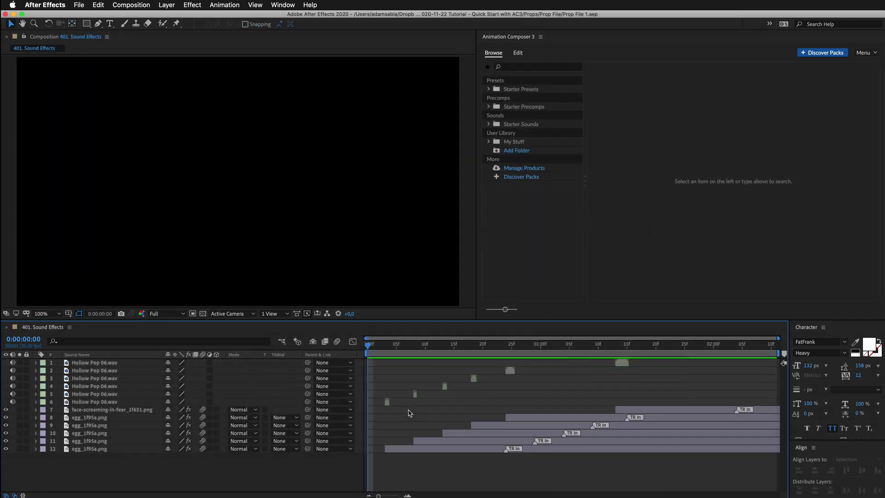
# Step: Preview the 401. Sound Effects composition and delete all six Hollow Pop 06.wav layers
pyautogui.press('space')
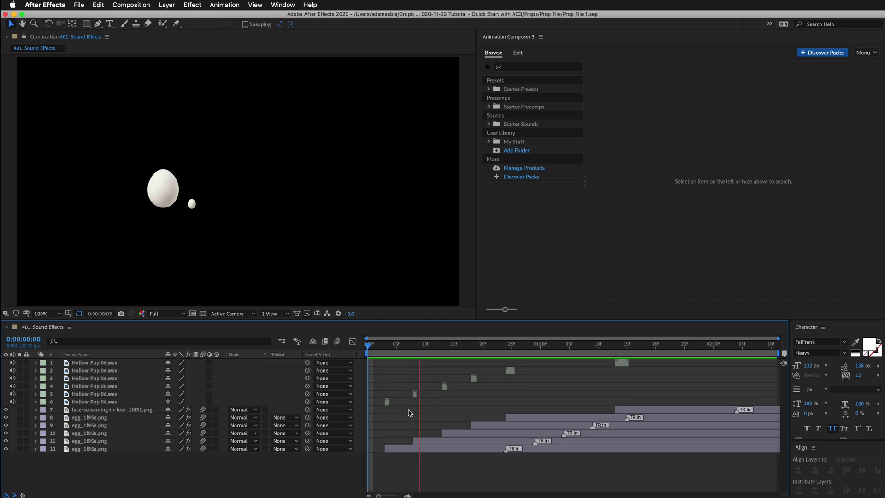
pyautogui.press('space')
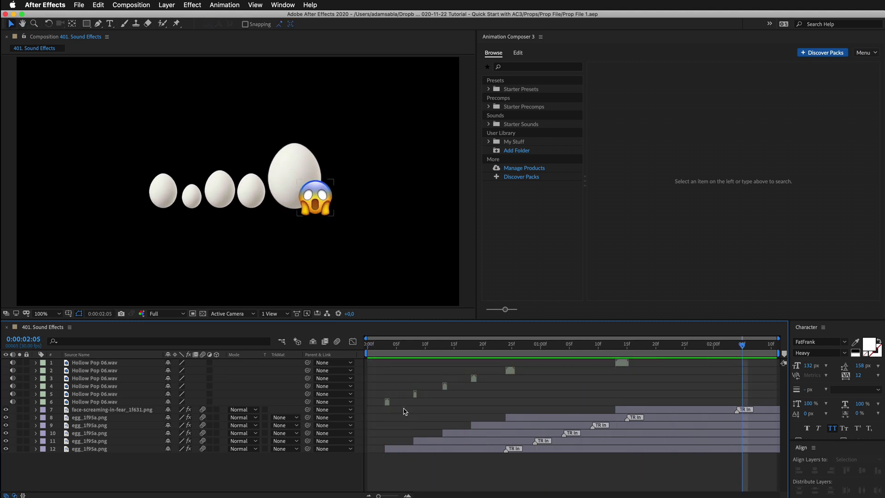
pyautogui.click(384, 401)
pyautogui.keyDown('shift'); pyautogui.click(624, 362); pyautogui.keyUp('shift')
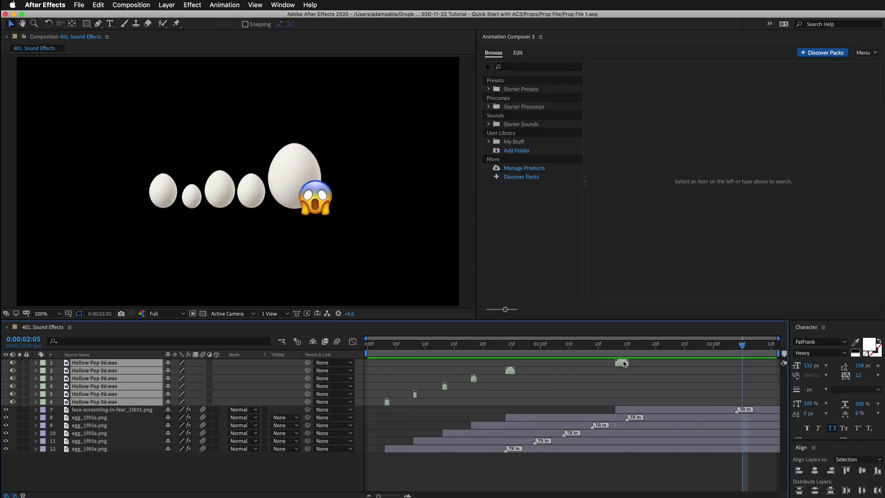
pyautogui.press('Delete')
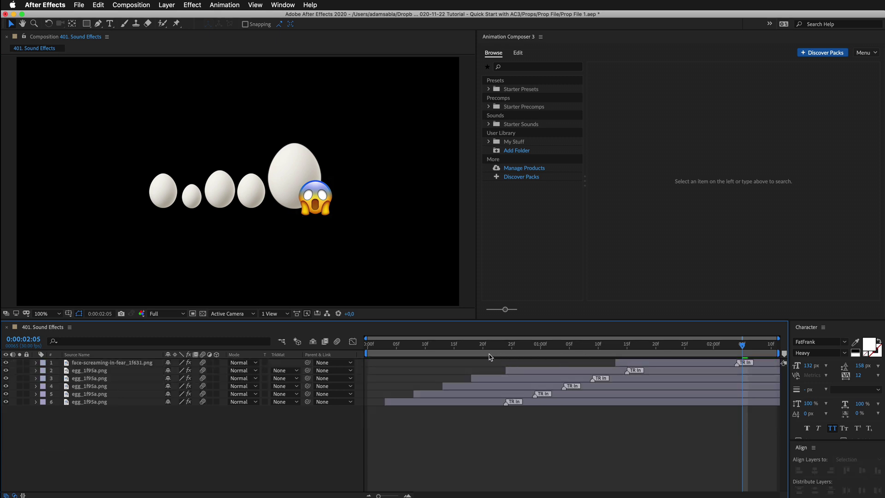
# Step: Move to 0:00:00:03 and audition the starter sounds in the Click, Creak and Drone folders
pyautogui.moveTo(445, 348); pyautogui.dragTo(383, 354)
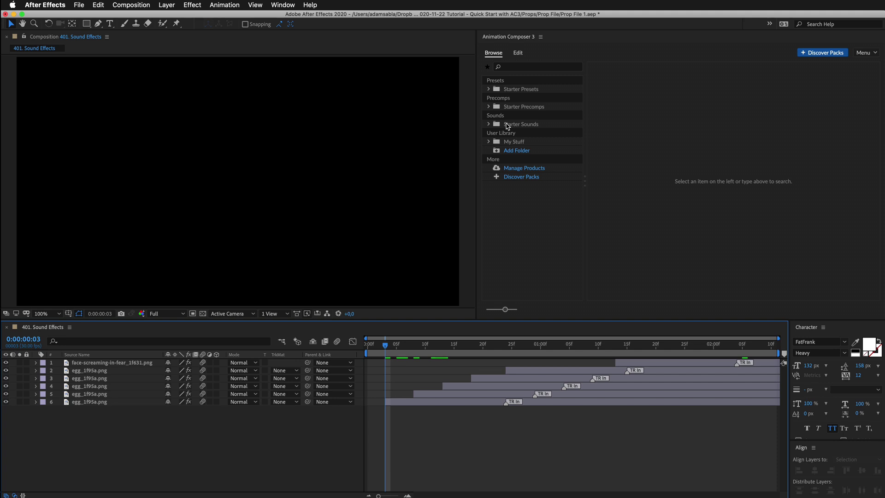
pyautogui.click(488, 125)
pyautogui.click(511, 148)
pyautogui.press('Down')
pyautogui.press('Down')
pyautogui.press('Down')
pyautogui.press('Down')
pyautogui.press('Right')
pyautogui.press('Down')
pyautogui.press('Down')
pyautogui.press('Down')
pyautogui.press('Down')
pyautogui.press('Right')
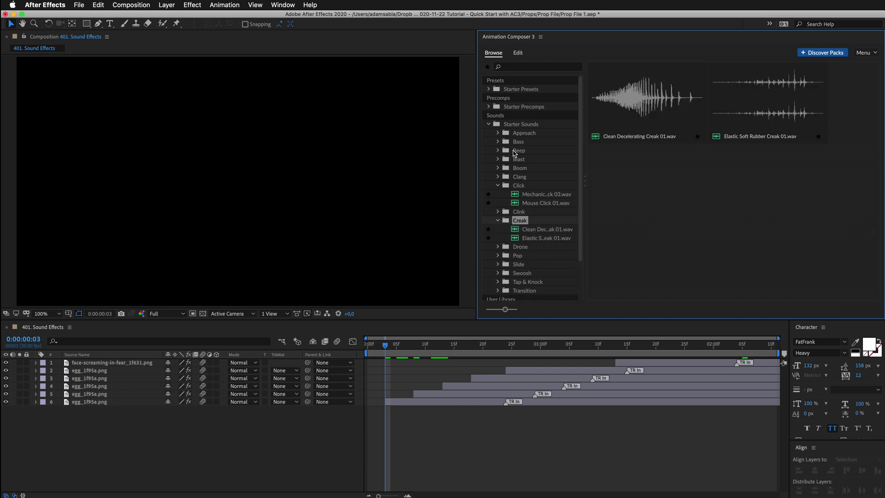
pyautogui.press('Down')
pyautogui.press('Down')
pyautogui.press('Down')
pyautogui.press('Right')
pyautogui.press('Down')
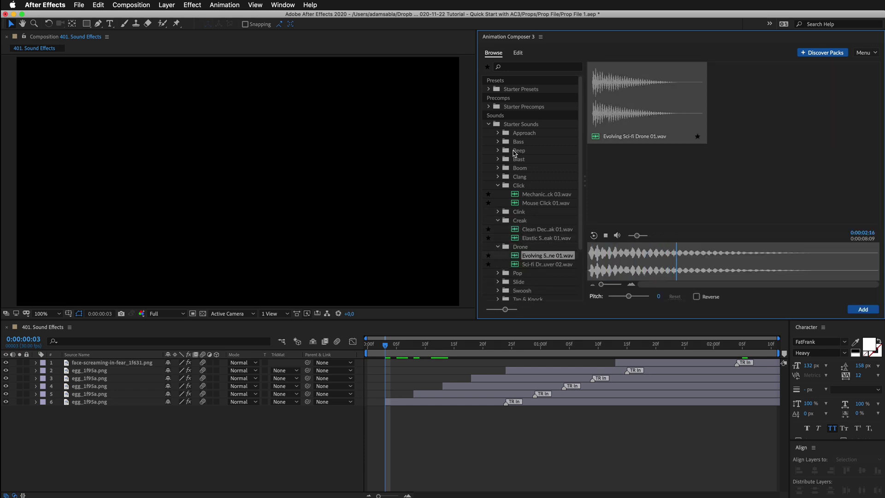
# Step: Audition the two Drone sounds with the pitch at 13 and -13, and with Reverse enabled
pyautogui.press('Down')
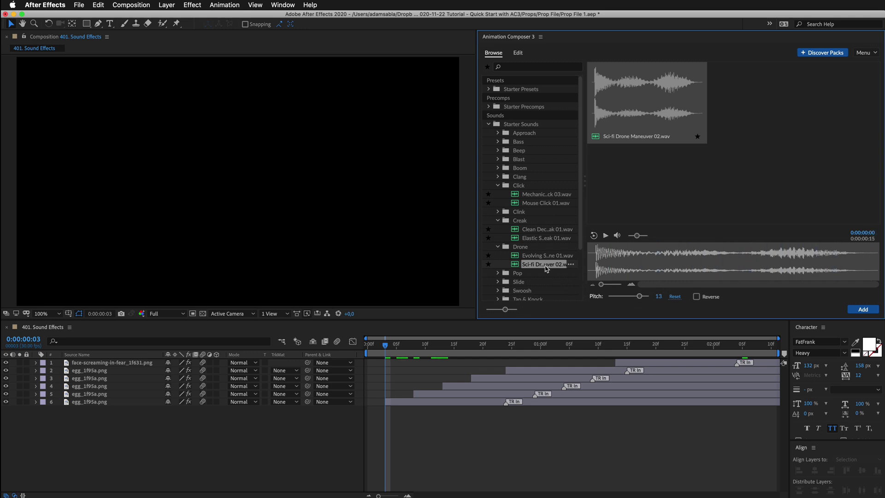
pyautogui.press('Up')
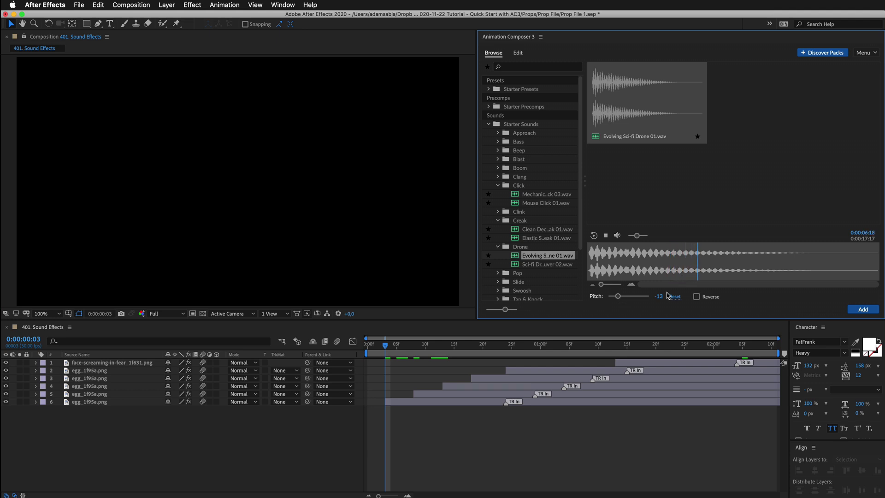
pyautogui.click(696, 296)
pyautogui.click(741, 260)
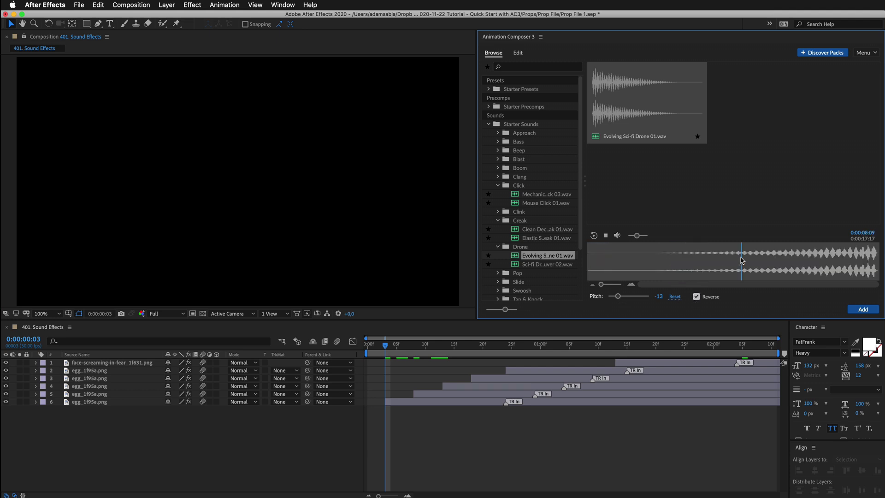
pyautogui.click(545, 264)
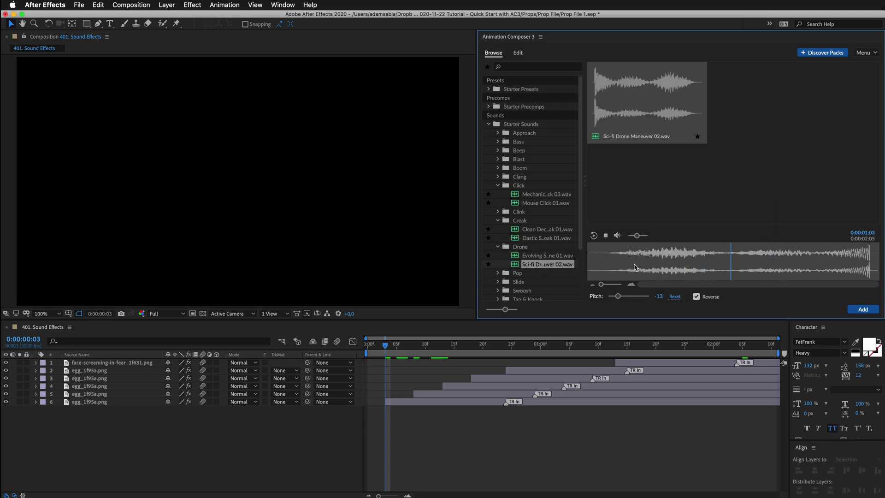
# Step: Audition Wineglass Clang 02.wav with and without Reverse, then leave Reverse off and reset the pitch to 0
pyautogui.click(498, 177)
pyautogui.click(530, 186)
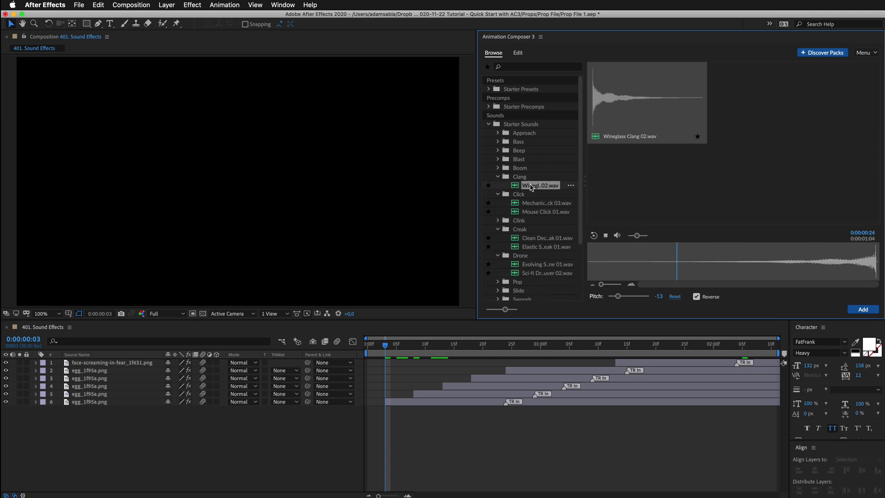
pyautogui.click(696, 297)
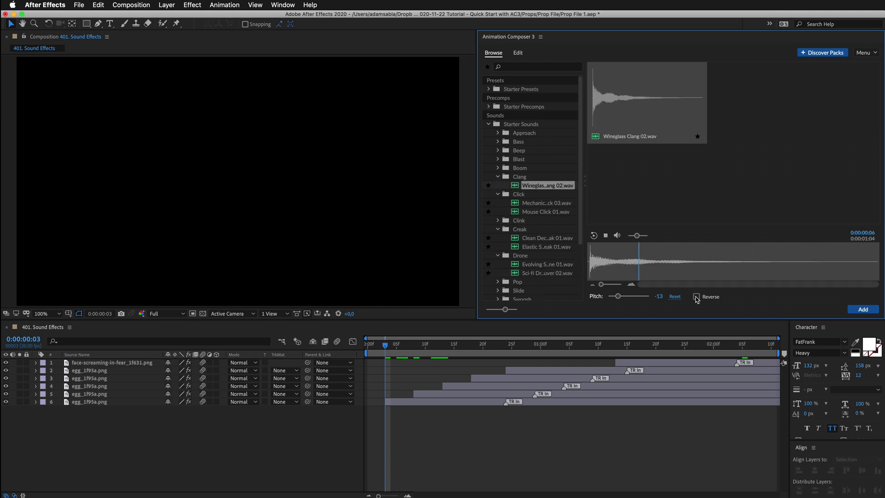
pyautogui.click(696, 297)
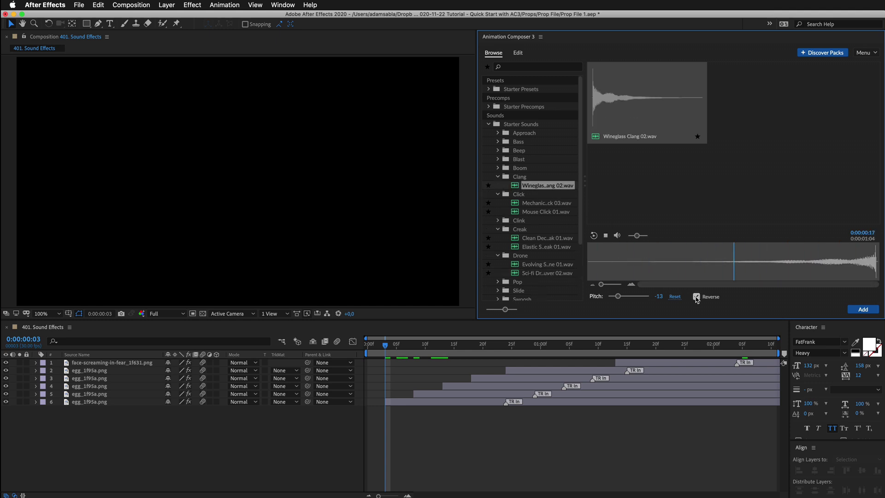
pyautogui.click(696, 297)
pyautogui.click(675, 297)
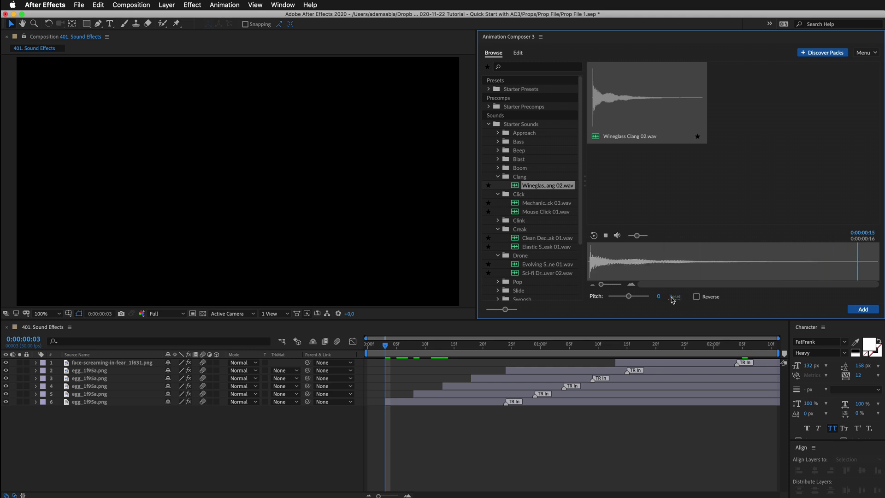
# Step: Audition the Pop sounds and add Hollow Pop 06.wav to the composition at 0:00:00:03 with pitch 0
pyautogui.scroll(-3, 530, 207)
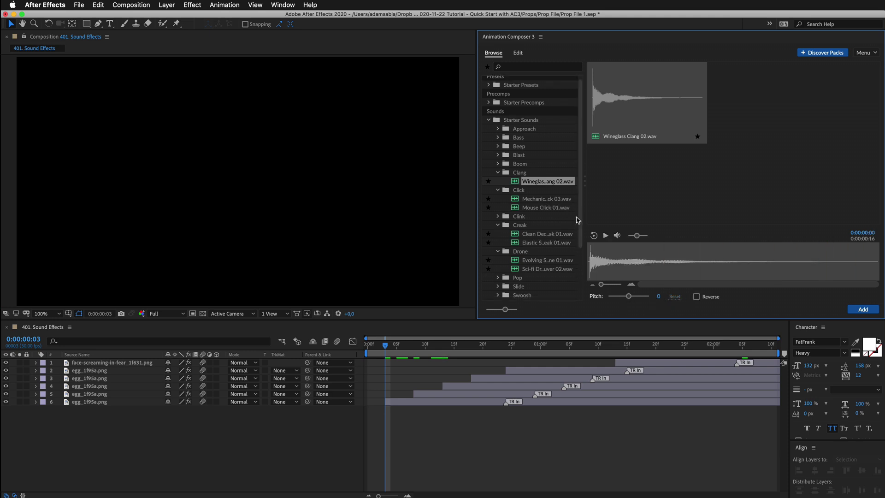
pyautogui.click(499, 247)
pyautogui.click(529, 257)
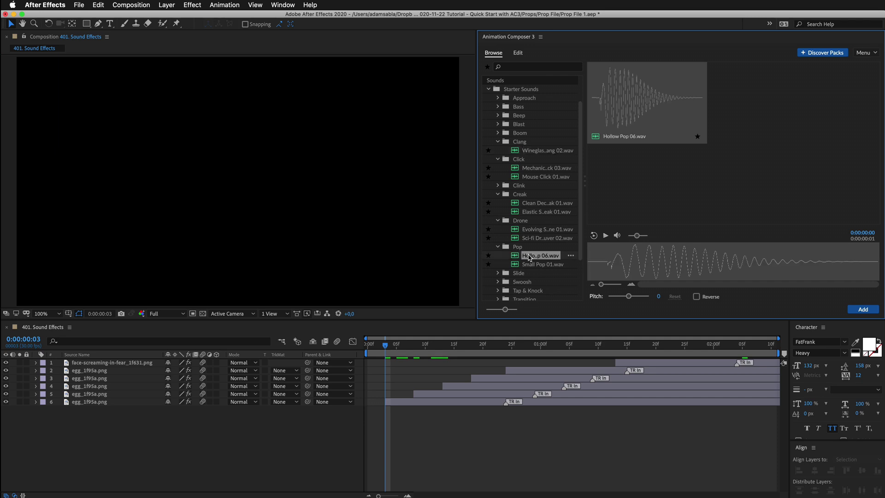
pyautogui.press('Down')
pyautogui.click(529, 256)
pyautogui.click(673, 298)
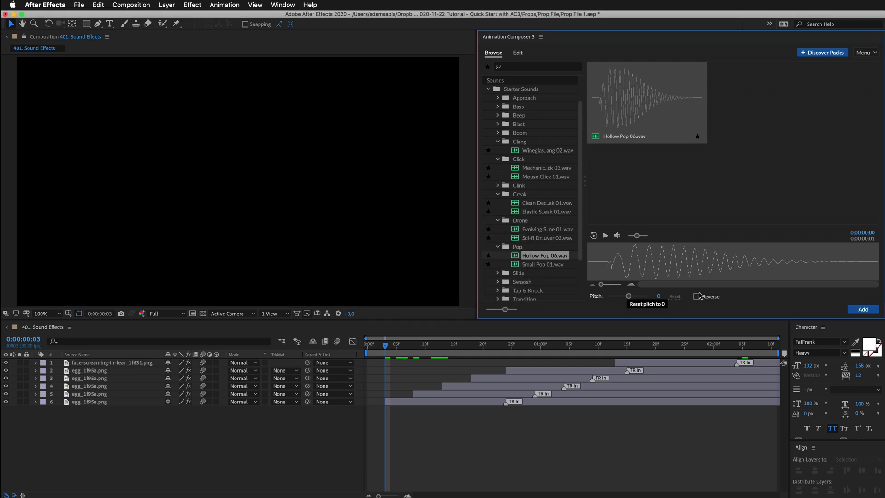
pyautogui.click(863, 310)
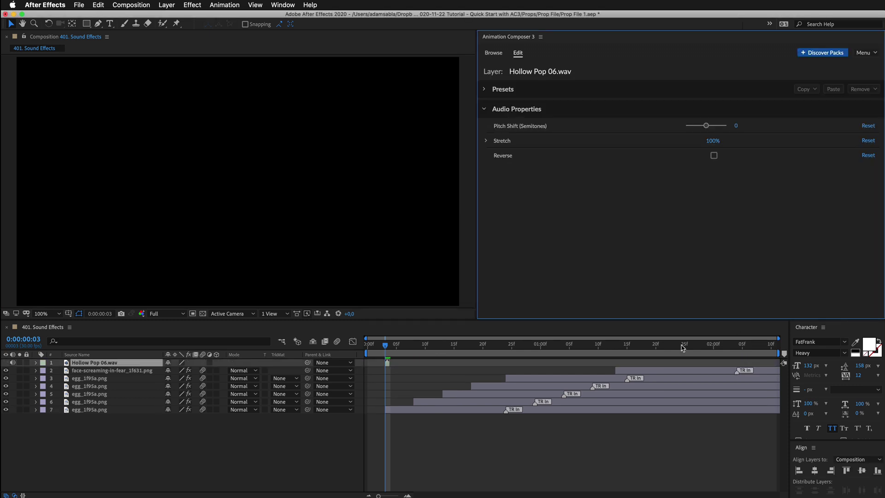
# Step: Align the duplicated Hollow Pop 06.wav layers with the starts of the remaining egg and face layers, and preview the result
pyautogui.press('=')
pyautogui.press('=')
pyautogui.press('=')
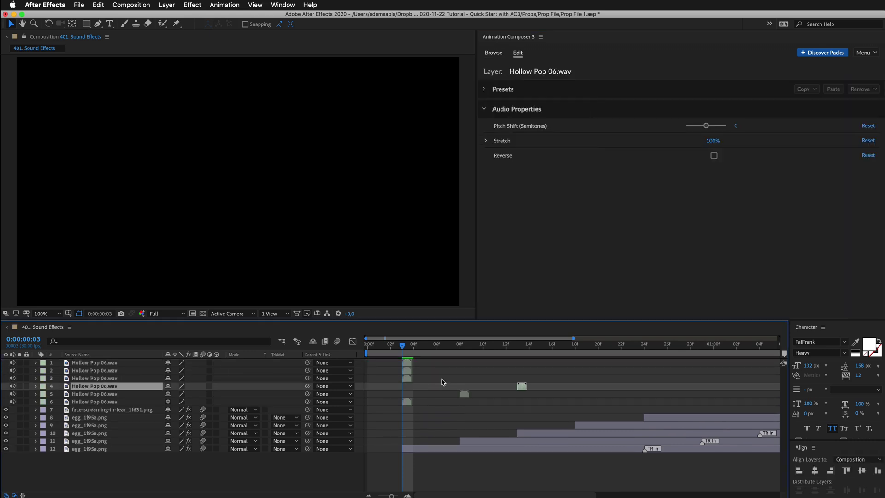
pyautogui.moveTo(407, 378); pyautogui.dragTo(648, 371)
pyautogui.press('-')
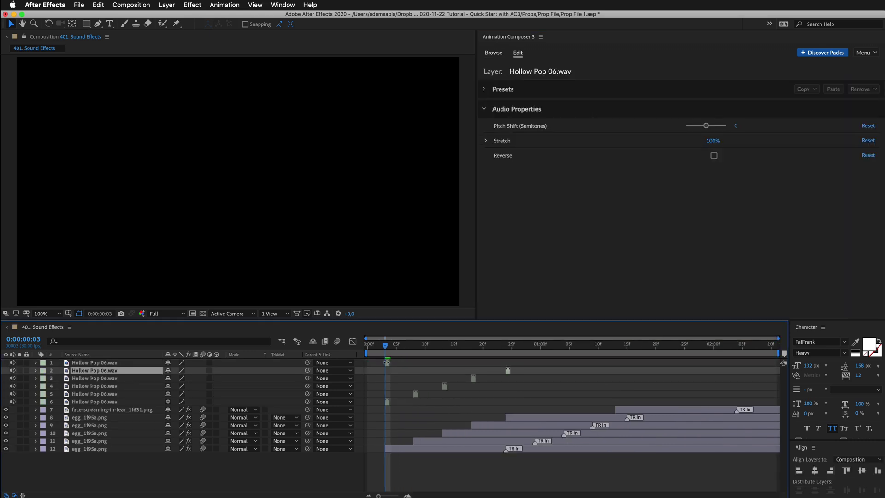
pyautogui.click(616, 344)
pyautogui.press('[')
pyautogui.click(374, 346)
pyautogui.press('space')
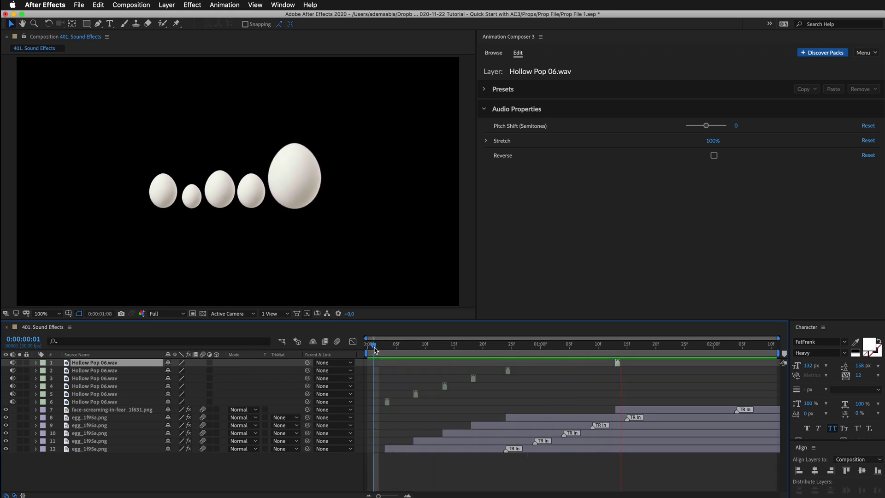
# Step: Set the pitch shift of the second egg's Hollow Pop 06.wav layer to -16 semitones and preview it
pyautogui.click(415, 394)
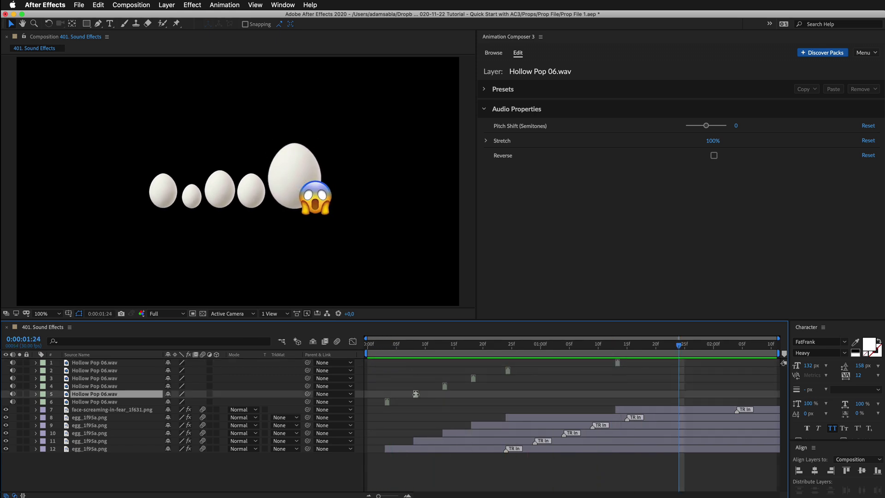
pyautogui.moveTo(709, 128); pyautogui.dragTo(693, 129)
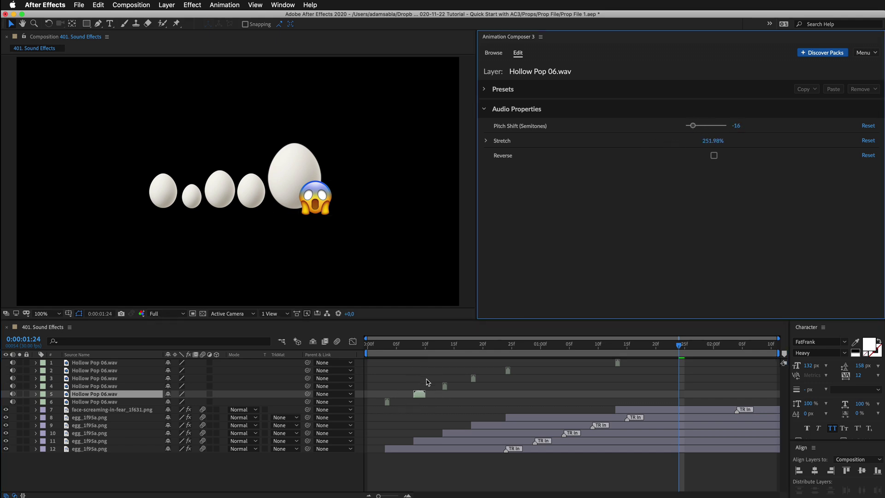
pyautogui.click(405, 347)
pyautogui.press('space')
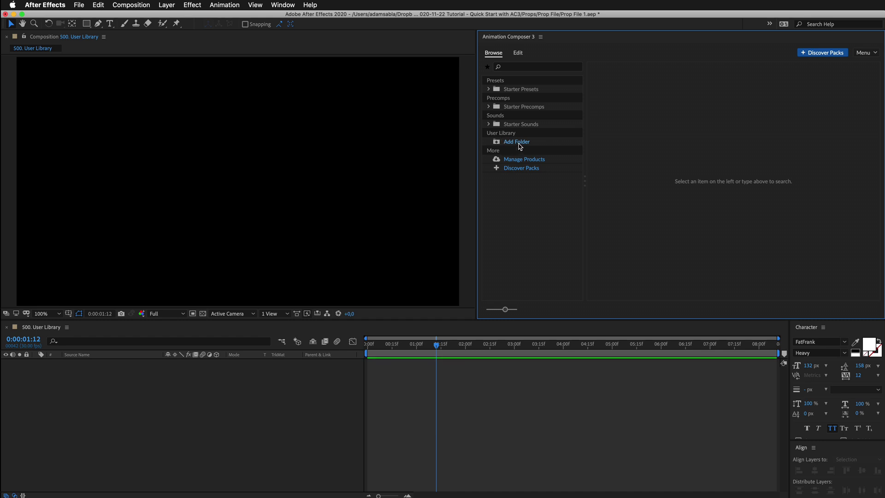
# Step: Add the My Stuff folder from Finder to the User Library, storing its previews in the Animation Composer internal cache
pyautogui.press('super+Tab')
pyautogui.moveTo(668, 233); pyautogui.dragTo(584, 218)
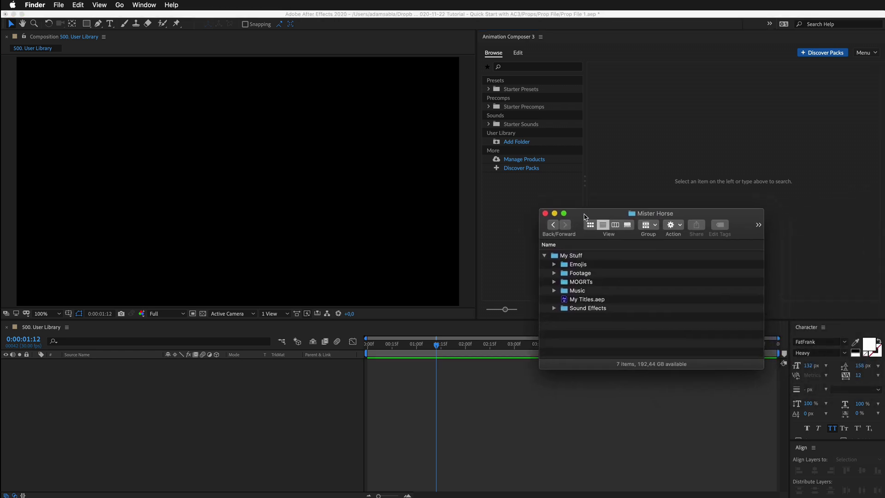
pyautogui.moveTo(574, 258); pyautogui.dragTo(528, 203)
pyautogui.press('super+w')
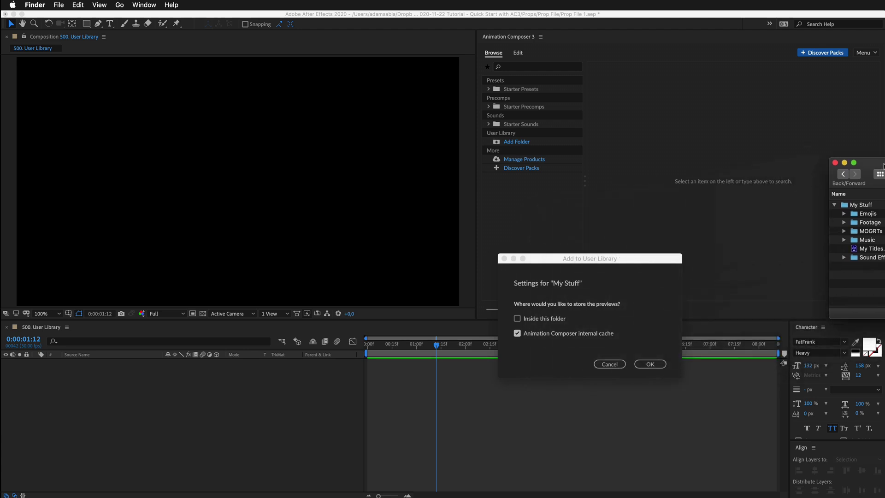
pyautogui.click(660, 289)
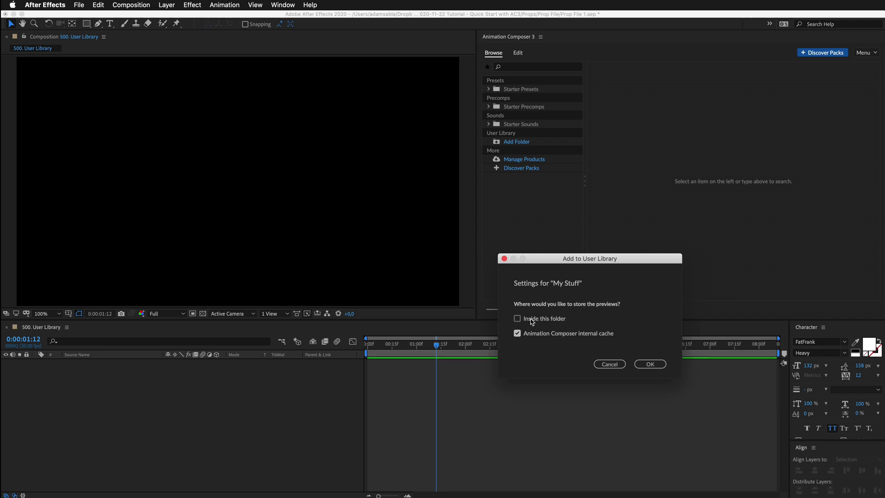
pyautogui.press('super+Tab')
pyautogui.moveTo(778, 194); pyautogui.dragTo(744, 184)
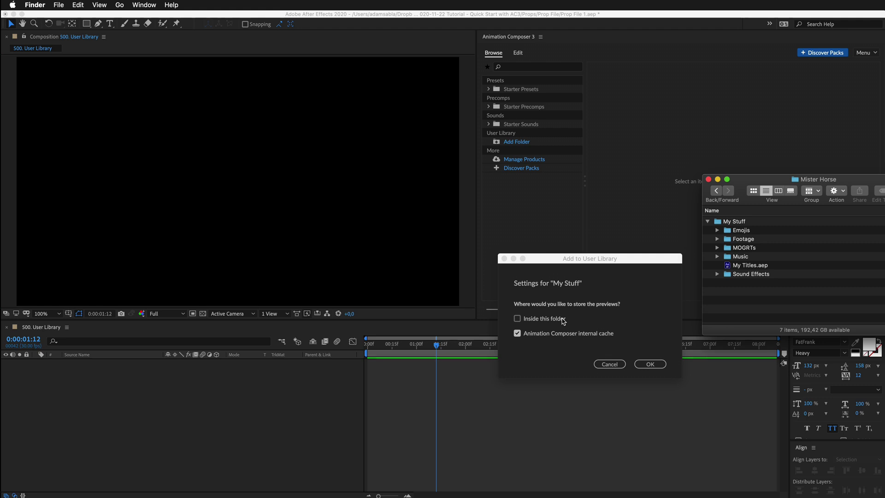
pyautogui.click(642, 364)
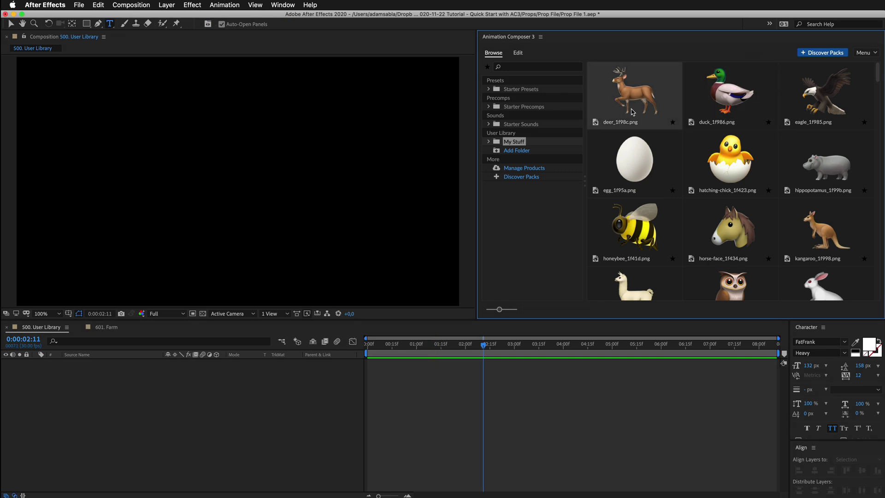
# Step: Browse the My Stuff library down to the compositions of Title Pack 1 in My Titles
pyautogui.click(489, 142)
pyautogui.click(506, 187)
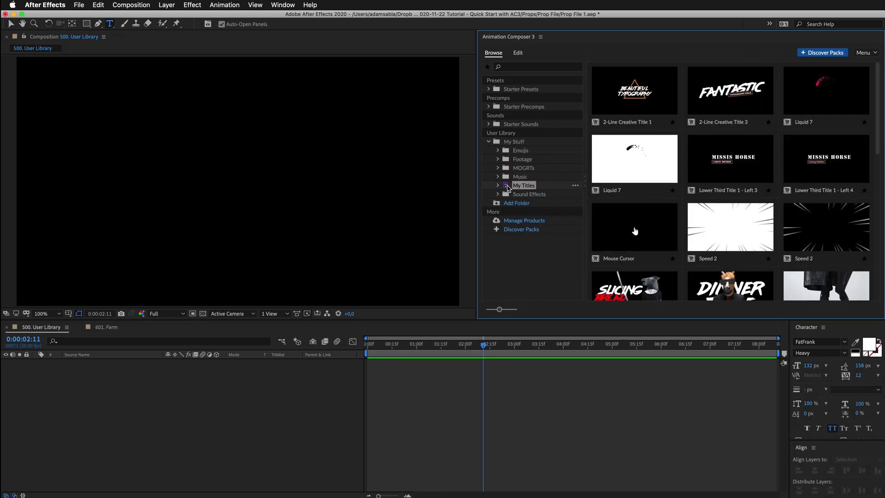
pyautogui.click(498, 186)
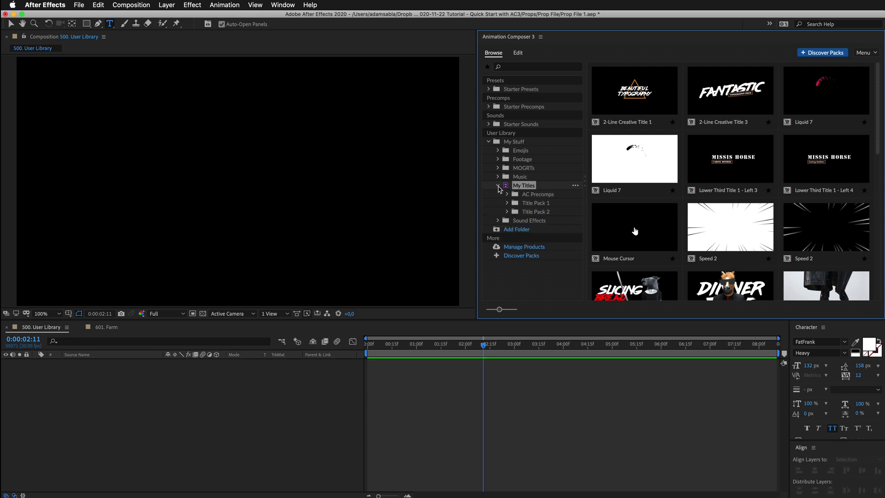
pyautogui.click(531, 203)
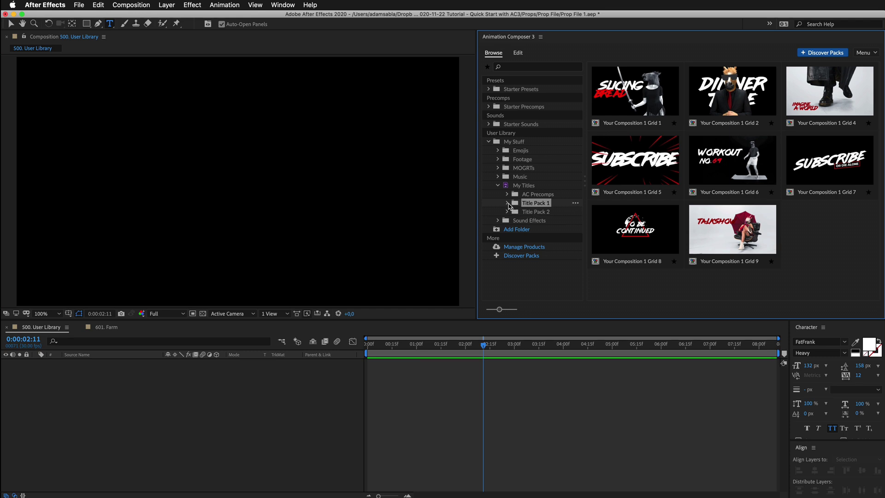
pyautogui.click(507, 204)
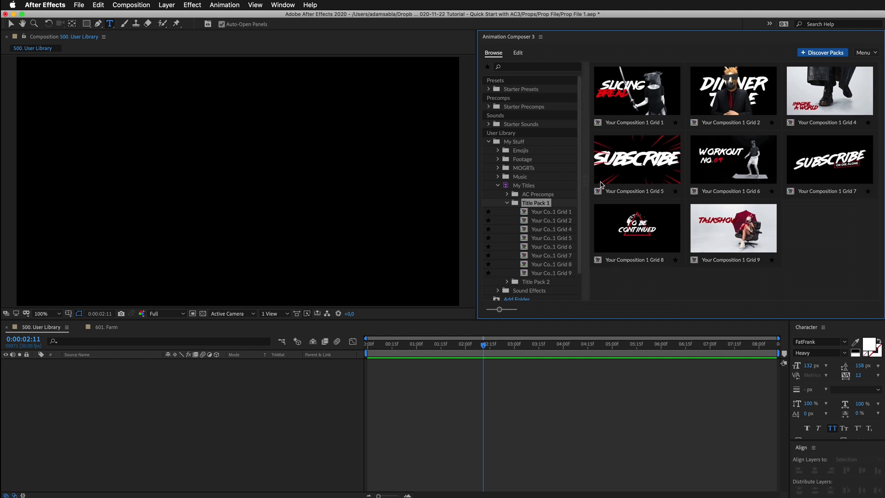
# Step: Try out Your Composition 1 Grid 4 at 0:00:02:11, shifting the layer earlier in time, and delete it
pyautogui.moveTo(583, 187); pyautogui.dragTo(568, 196)
pyautogui.click(817, 97)
pyautogui.click(853, 309)
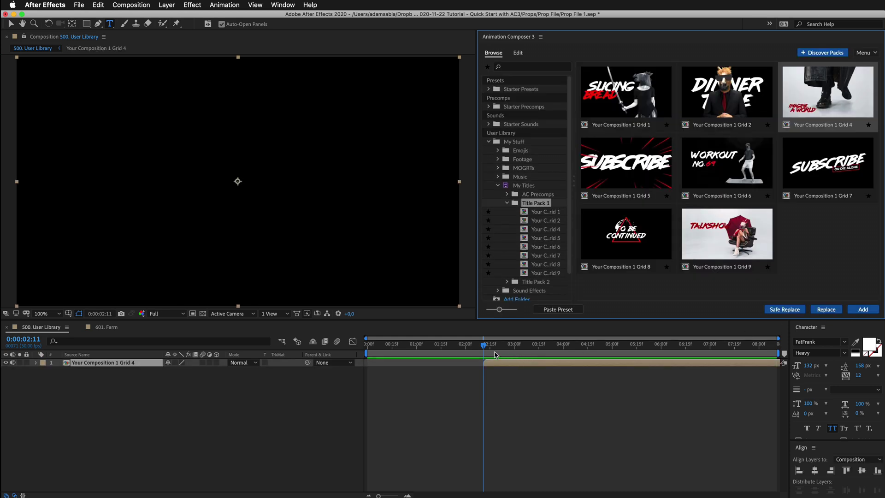
pyautogui.moveTo(509, 366); pyautogui.dragTo(457, 362)
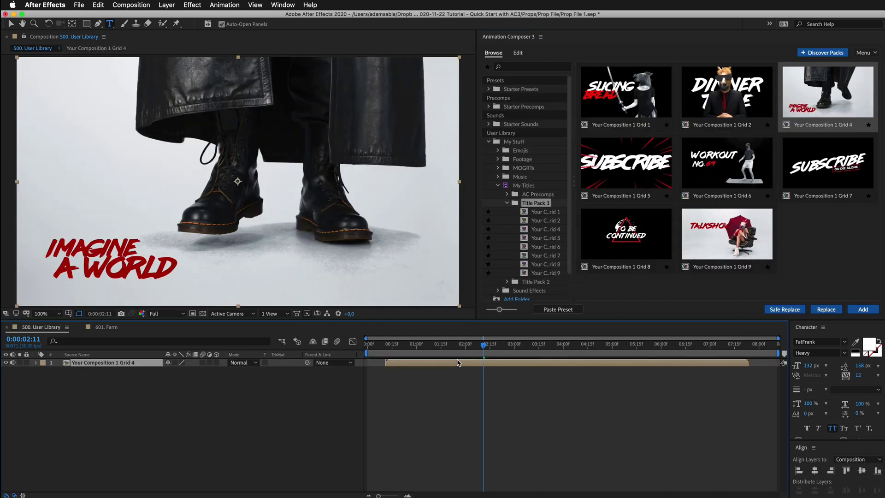
pyautogui.press('Delete')
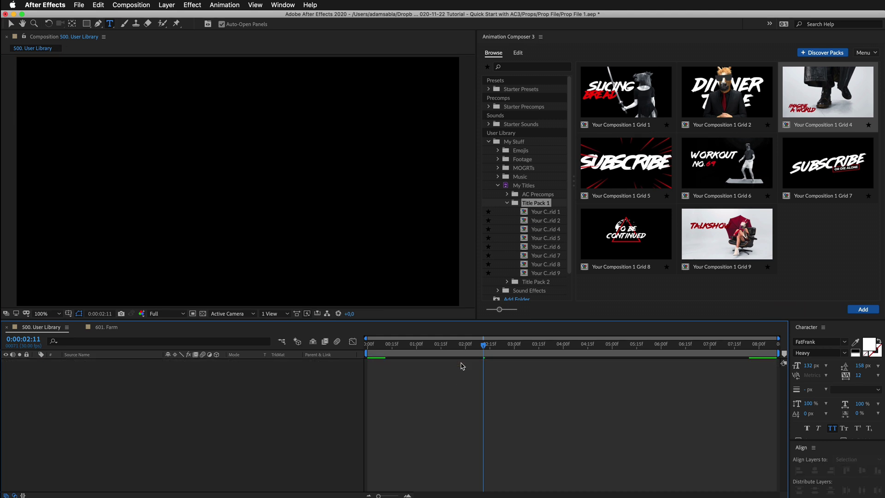
# Step: Collapse Title Pack 1 and view the contents of Title Pack 2 and Title Pack 1
pyautogui.click(507, 203)
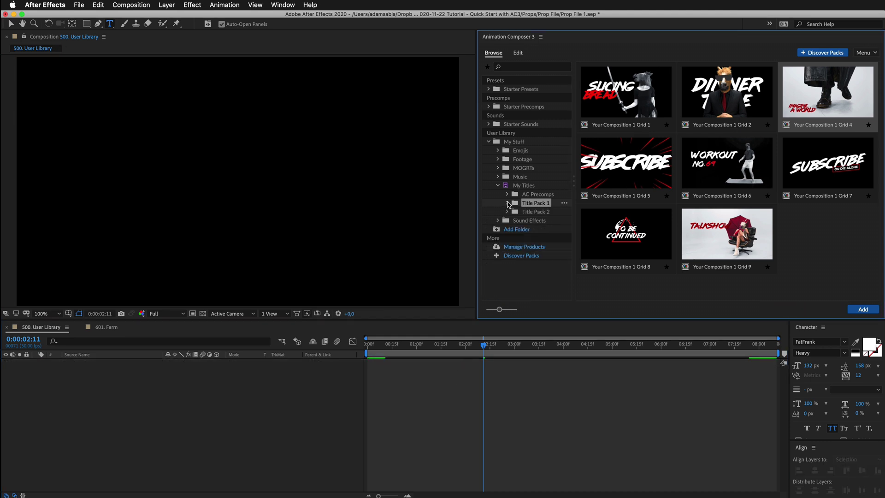
pyautogui.click(530, 212)
pyautogui.click(531, 203)
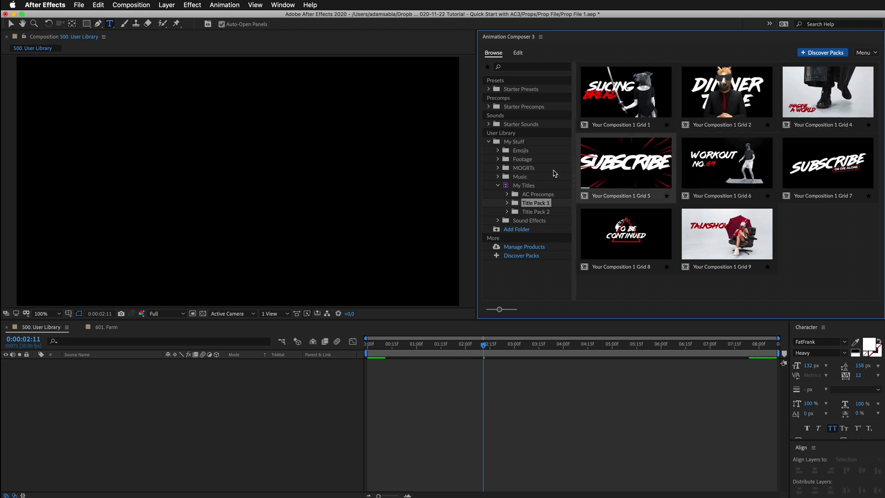
# Step: View the Footage clips, add MOGRT YOGURT.mogrt from MOGRTs at 0:00:02:11, and move the current time to 0:00:03:21
pyautogui.click(521, 159)
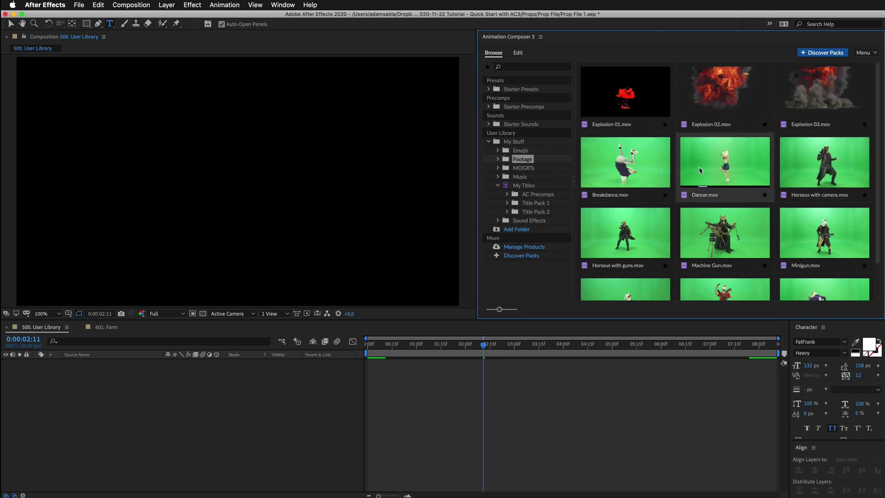
pyautogui.click(522, 169)
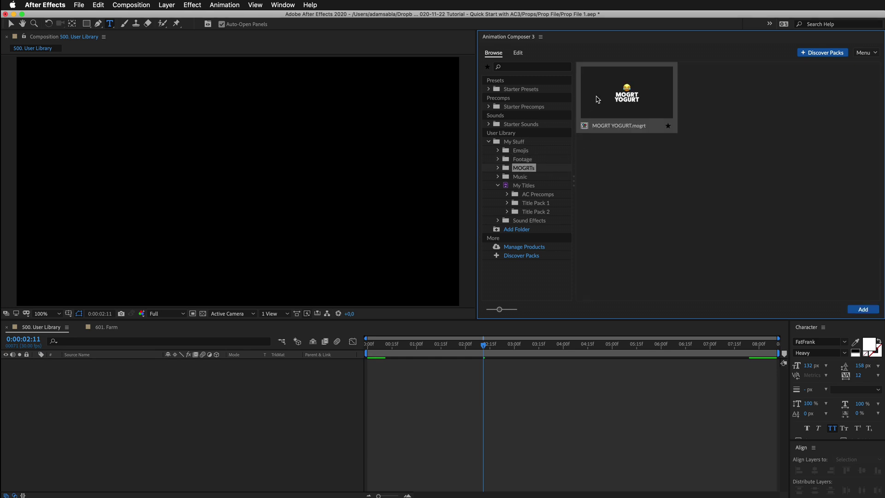
pyautogui.click(862, 309)
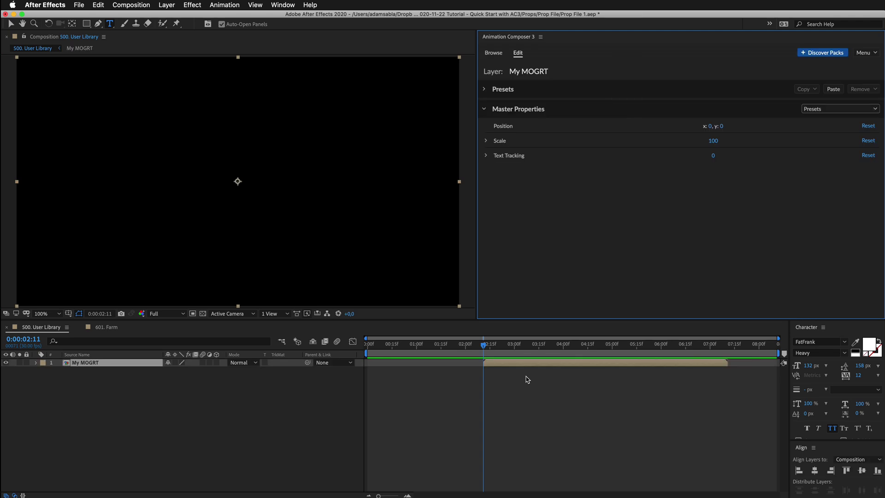
pyautogui.moveTo(484, 344); pyautogui.dragTo(548, 346)
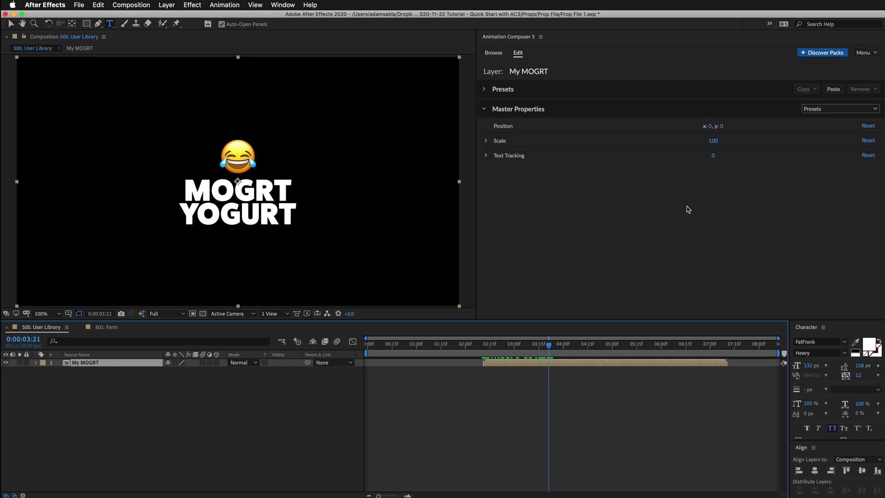
# Step: Browse the Food, Nature and People folders within Emojis and reduce the size of the preview thumbnails
pyautogui.click(493, 53)
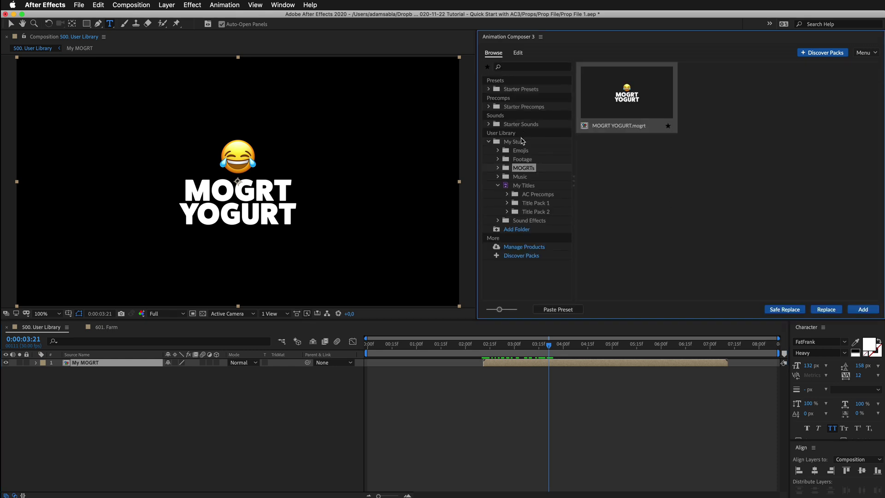
pyautogui.click(520, 151)
pyautogui.click(498, 150)
pyautogui.click(528, 168)
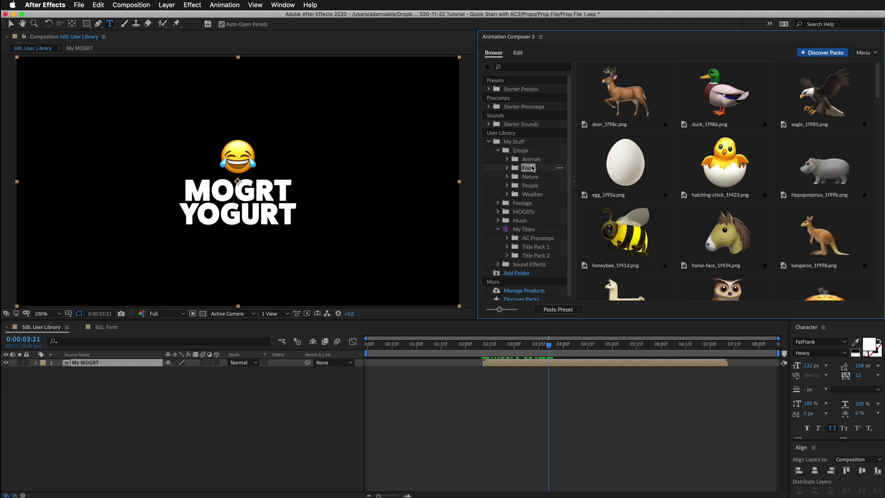
pyautogui.click(530, 176)
pyautogui.click(530, 185)
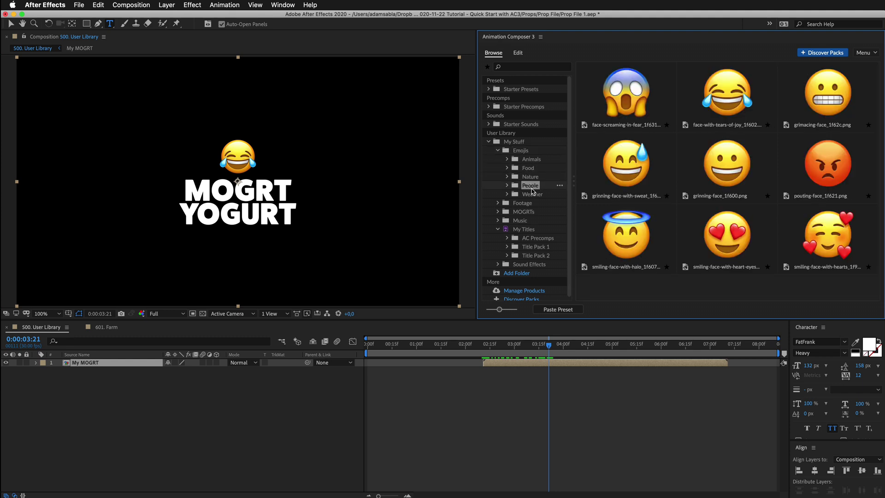
pyautogui.moveTo(500, 309); pyautogui.dragTo(493, 310)
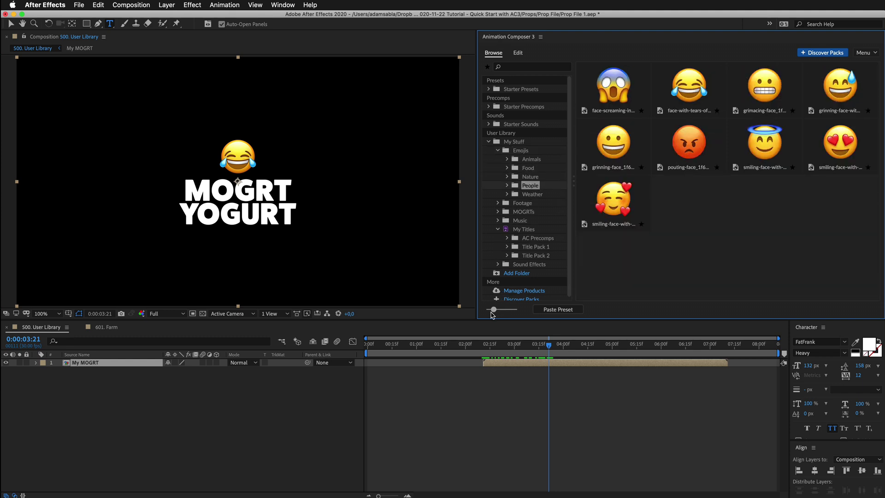
# Step: Add the sandwich emoji from the full Emojis folder at 0:00:03:21 and delete the My MOGRT layer
pyautogui.click(521, 151)
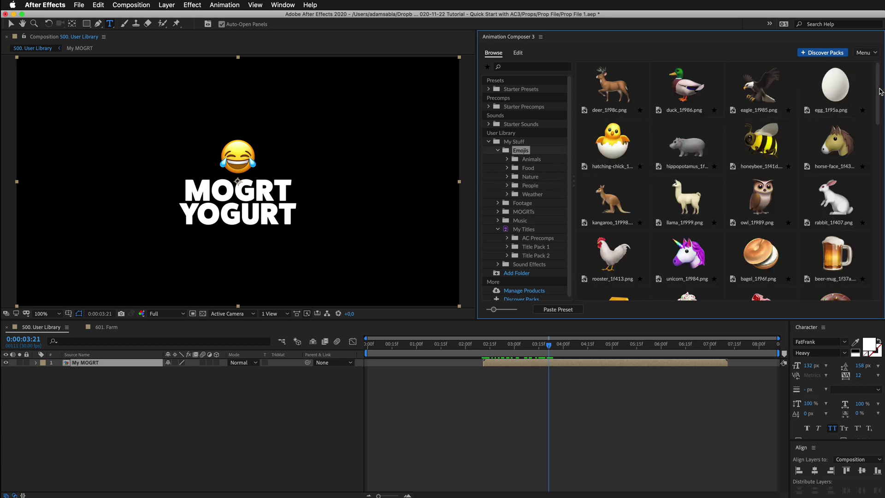
pyautogui.moveTo(879, 93); pyautogui.dragTo(877, 179)
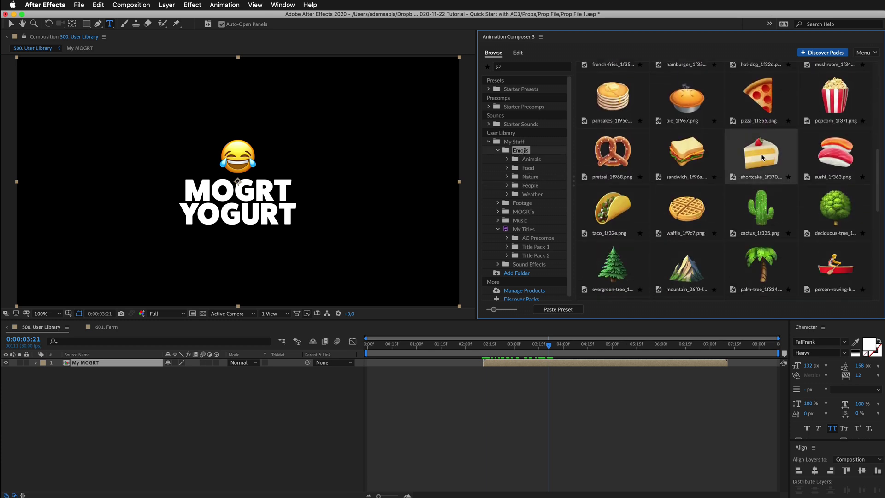
pyautogui.click(698, 151)
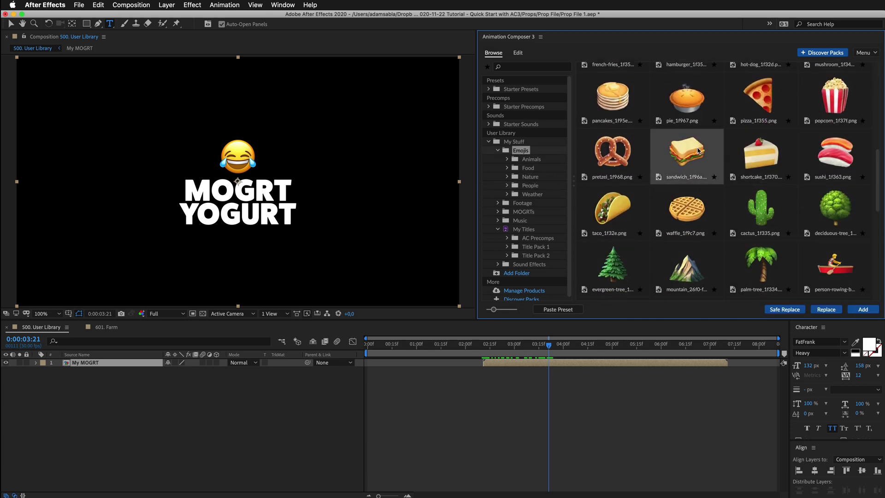
pyautogui.click(852, 310)
pyautogui.click(613, 371)
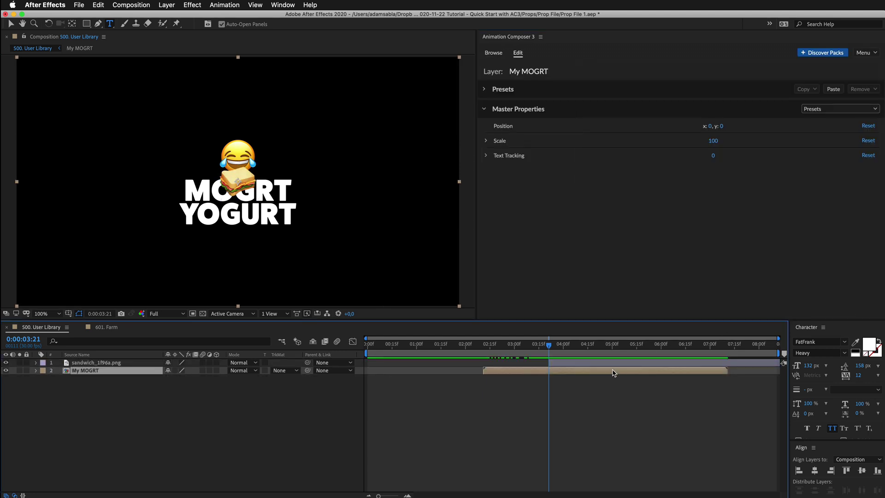
pyautogui.press('Delete')
# Step: Replace the sandwich layer with the pancakes emoji
pyautogui.click(595, 363)
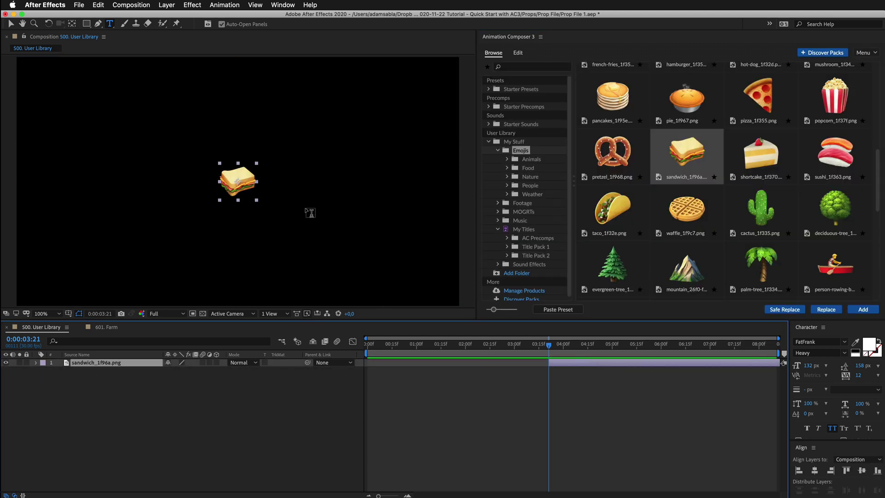
pyautogui.press('v')
pyautogui.click(620, 91)
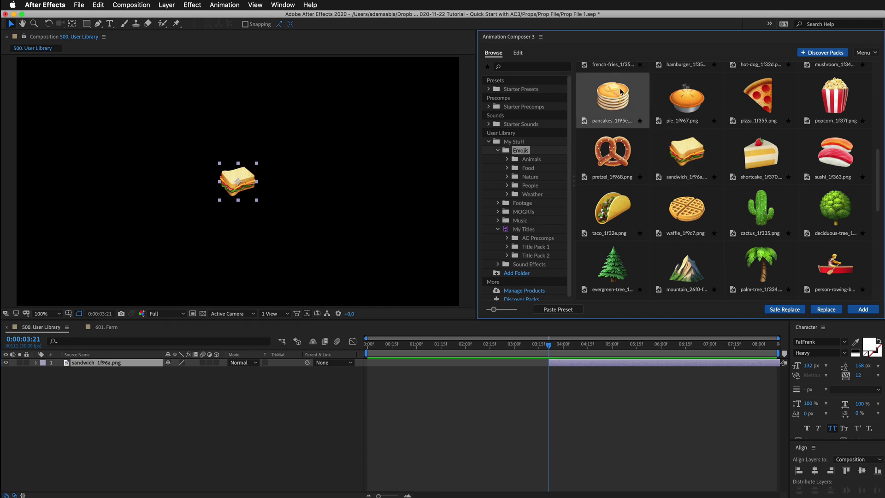
pyautogui.click(824, 309)
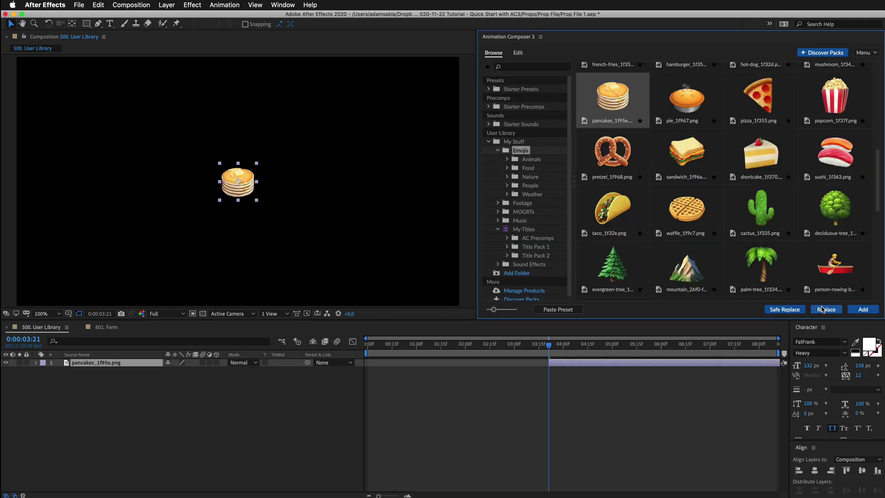
# Step: Set the pitch to 14 for the Horse Hihihi 4 sound in Sound Effects and reveal the file in the library tree
pyautogui.click(541, 267)
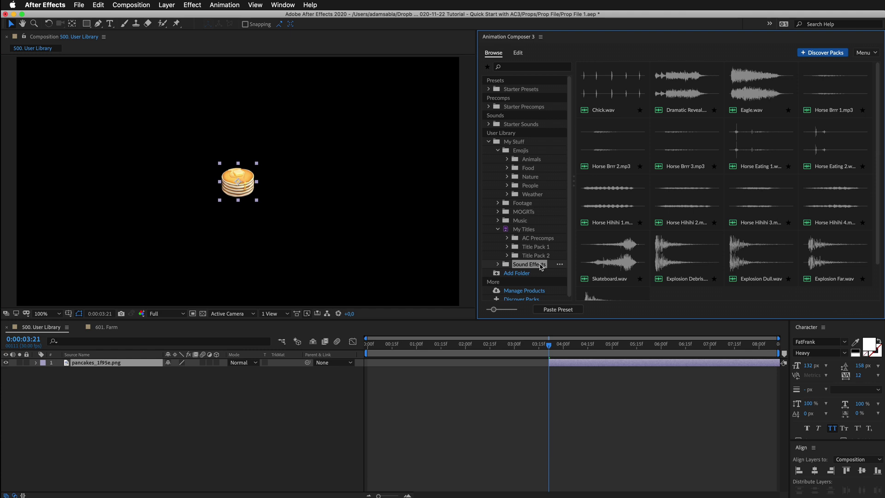
pyautogui.click(831, 203)
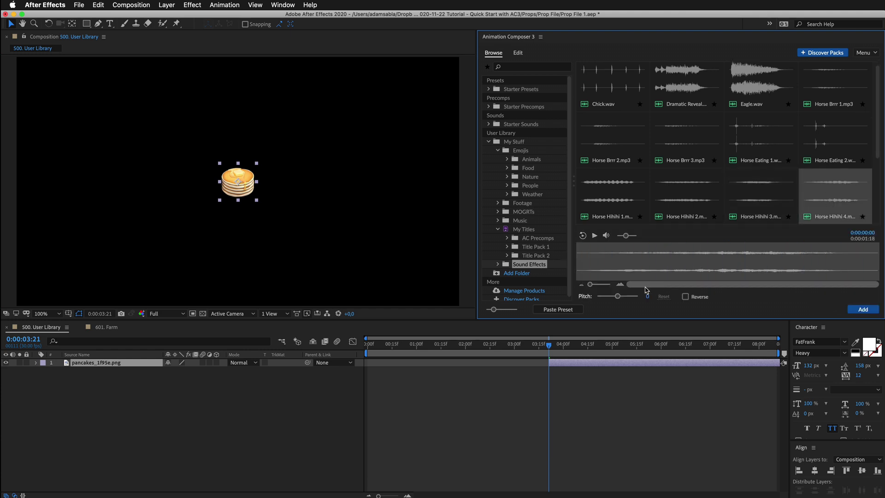
pyautogui.moveTo(618, 296); pyautogui.dragTo(630, 300)
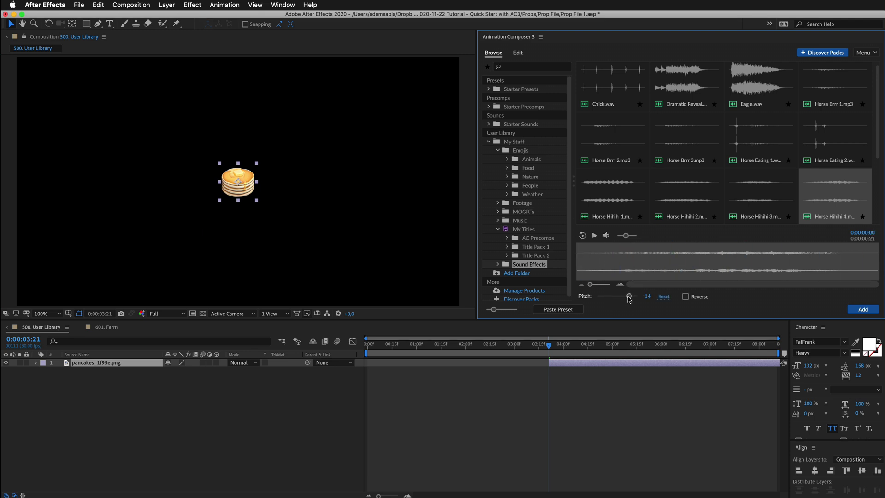
pyautogui.rightClick(817, 186)
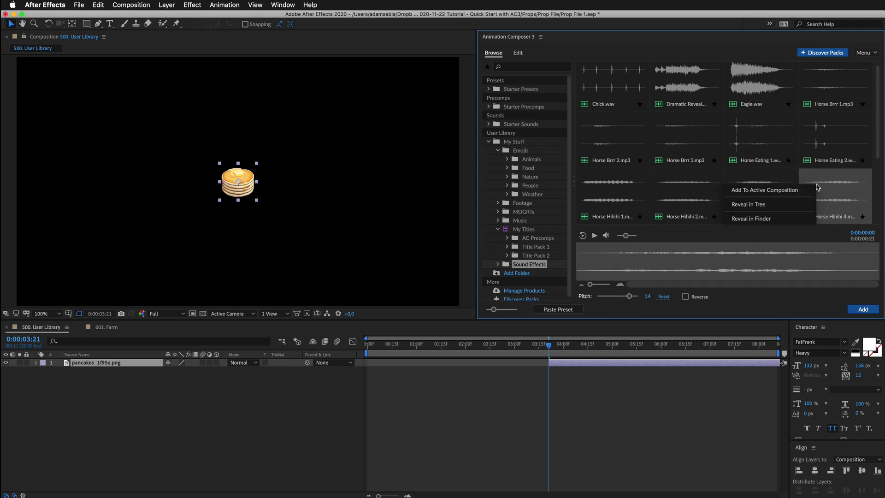
pyautogui.click(748, 204)
# Step: View the options available for a clip in Footage and for the My Stuff folder without applying any
pyautogui.click(522, 147)
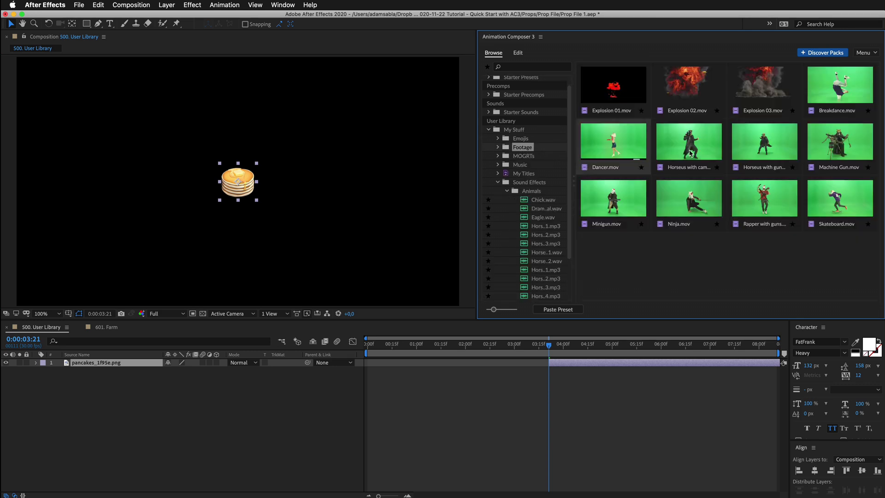
pyautogui.rightClick(761, 143)
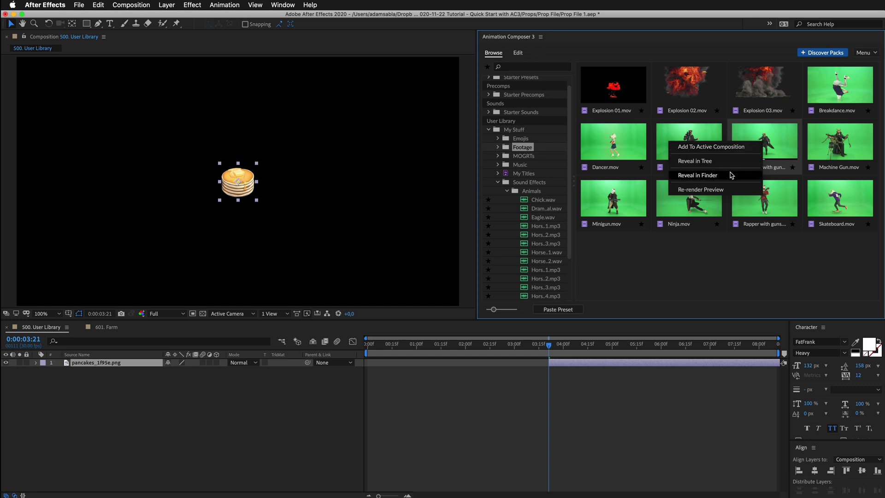
pyautogui.click(559, 130)
pyautogui.click(559, 130)
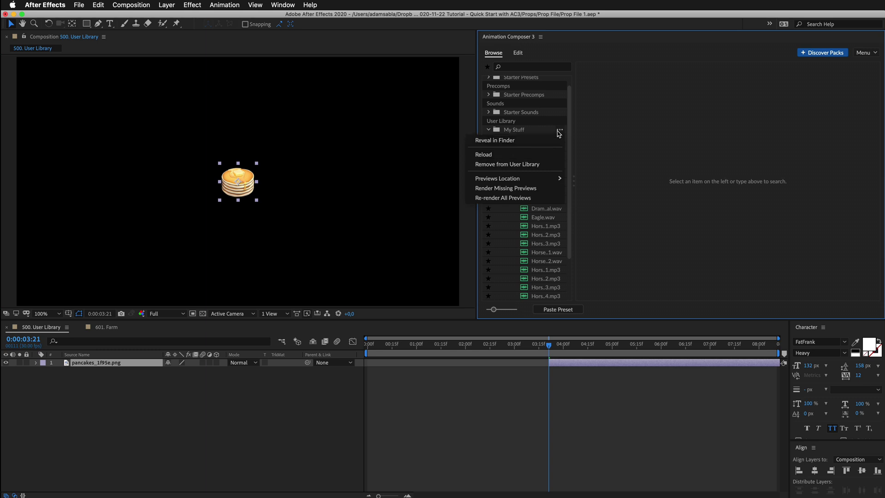
pyautogui.press('Escape')
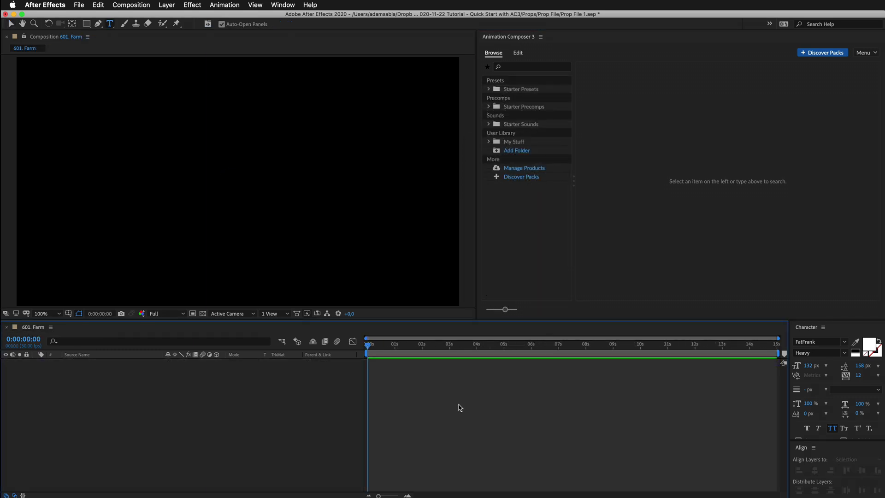